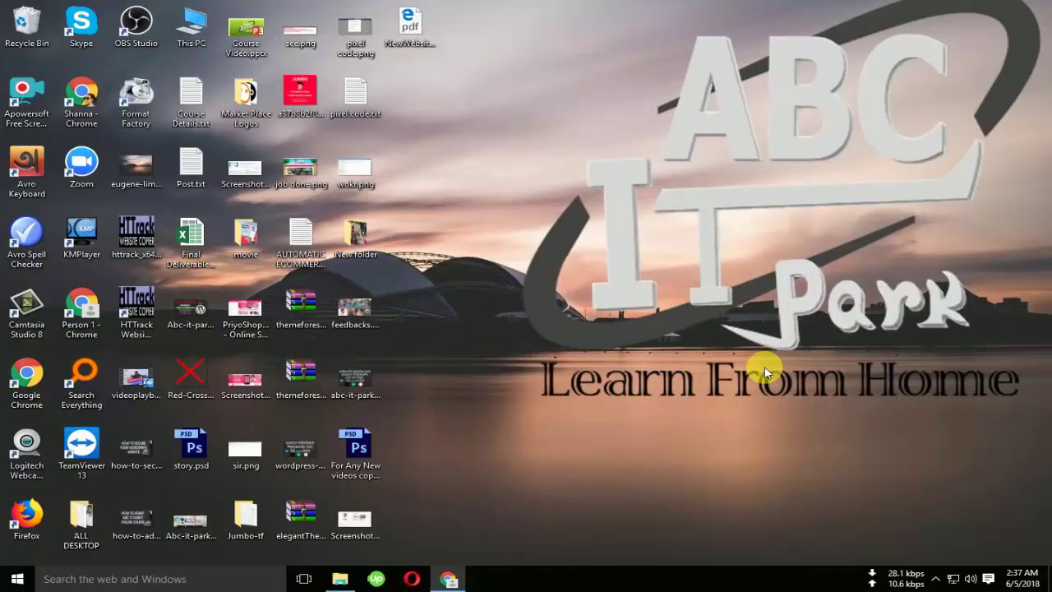
Switch to Chrome and delete the Advanced Button element from the row's first column
{"action": "left_click", "coordinate": [458, 581]}
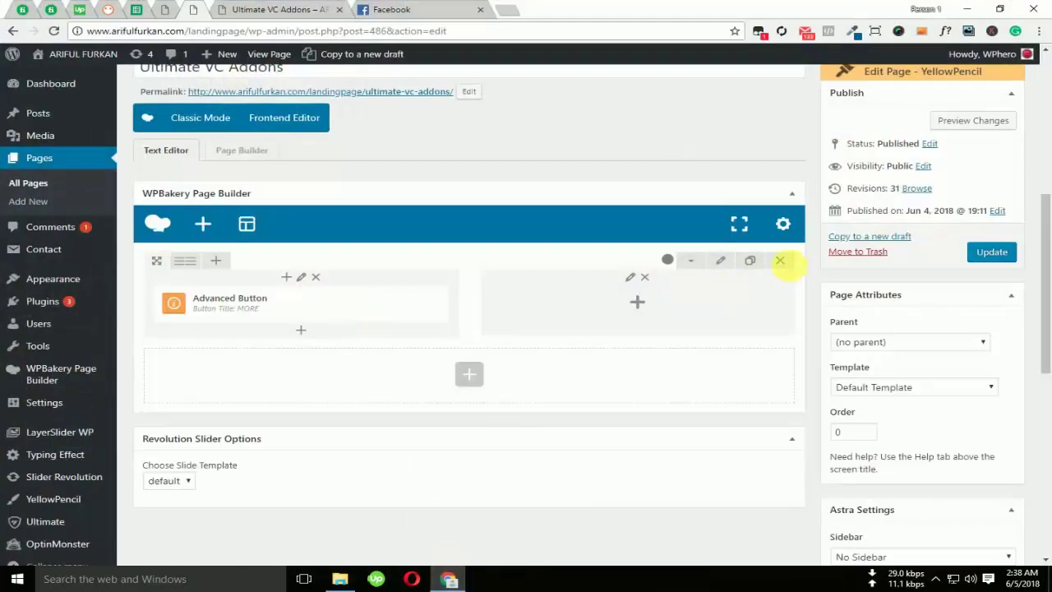
{"action": "mouse_move", "coordinate": [348, 304]}
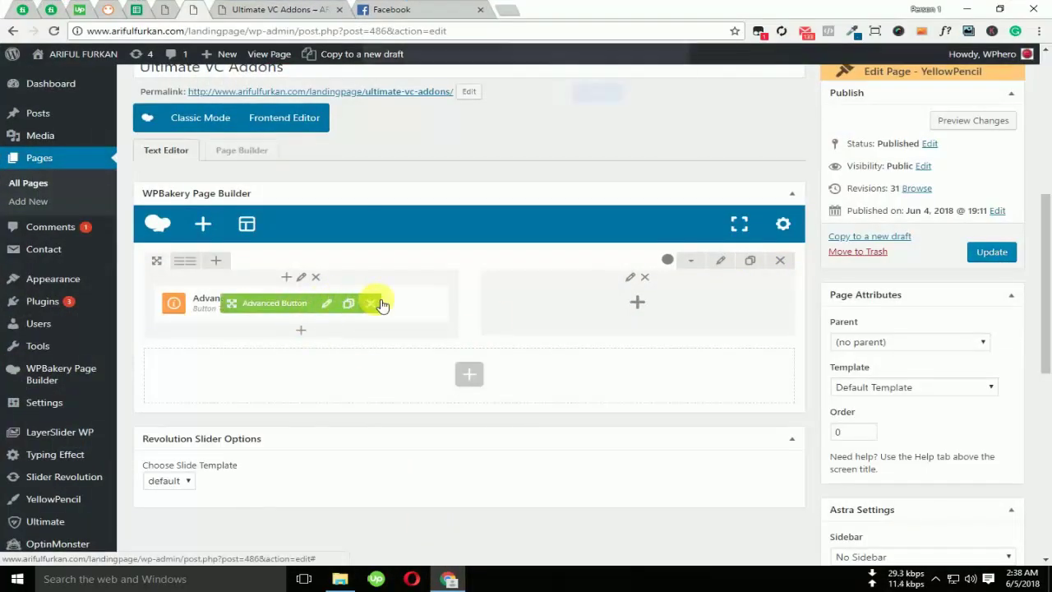
{"action": "left_click", "coordinate": [381, 304]}
{"action": "left_click", "coordinate": [601, 105]}
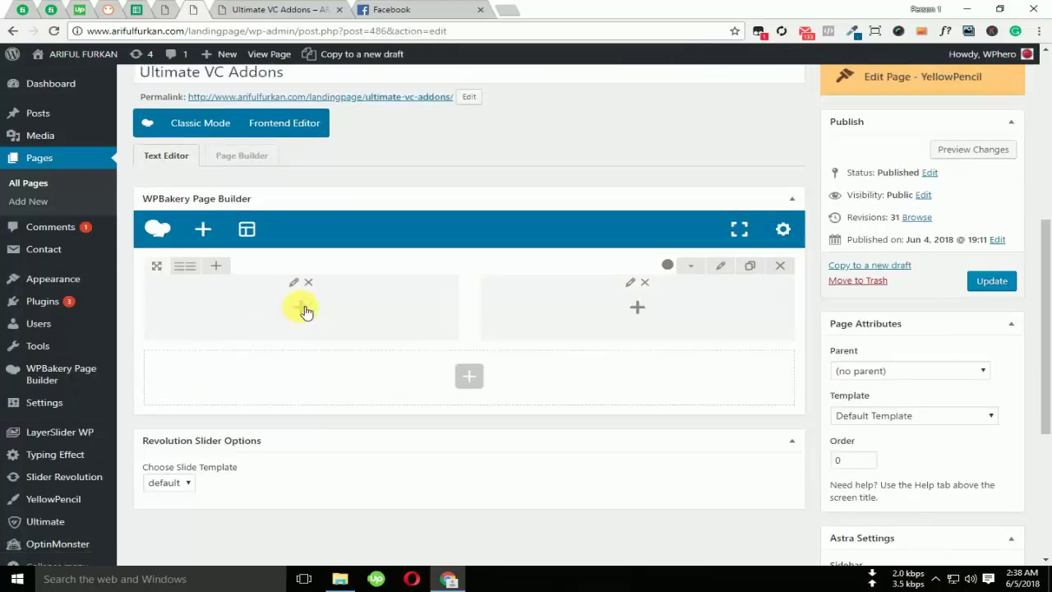
Look over the Ultimate VC Addons elements available for the row's first column, leaving without adding any
{"action": "left_click", "coordinate": [301, 310]}
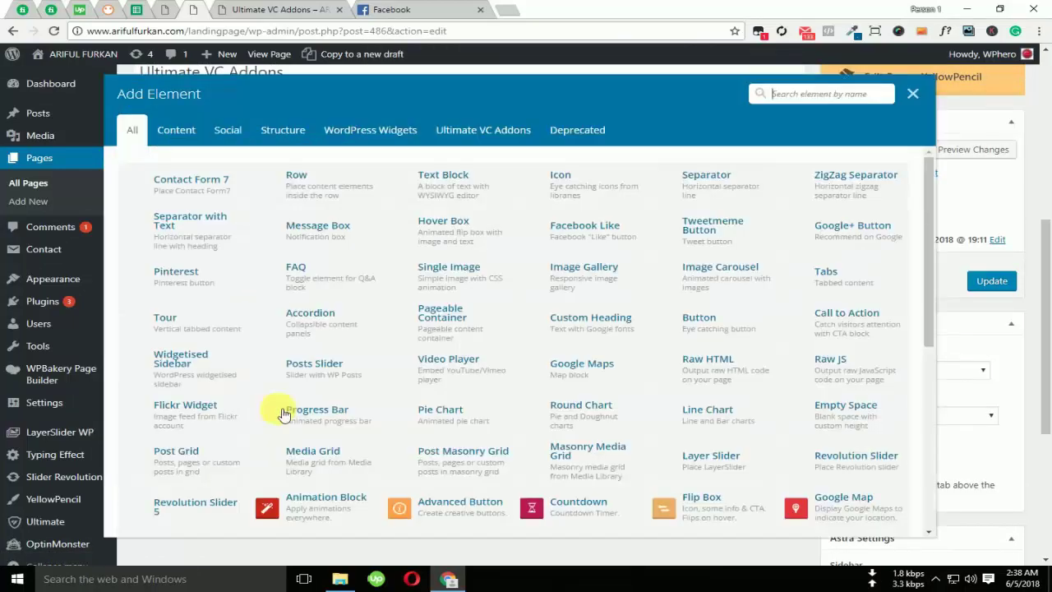
{"action": "left_click", "coordinate": [483, 120]}
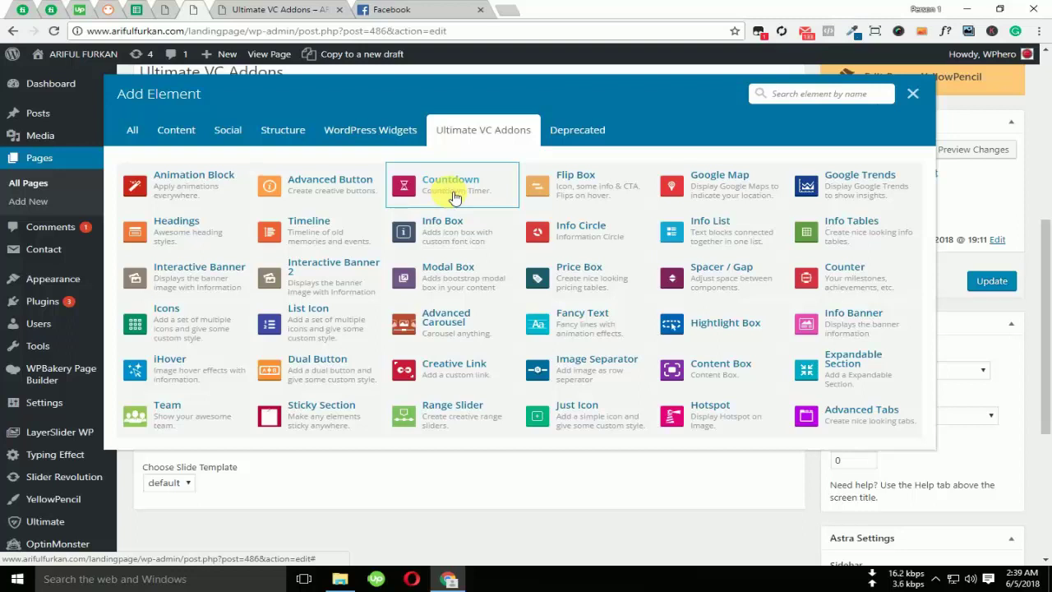
{"action": "left_click", "coordinate": [912, 93]}
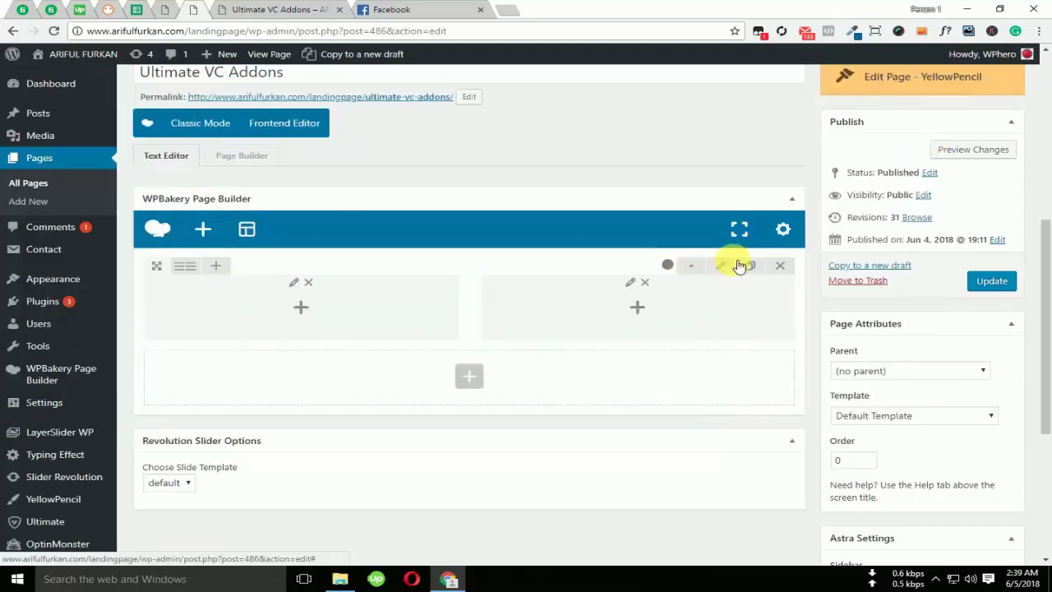
Set the row's stretch option to Stretch row in its settings
{"action": "left_click", "coordinate": [688, 267]}
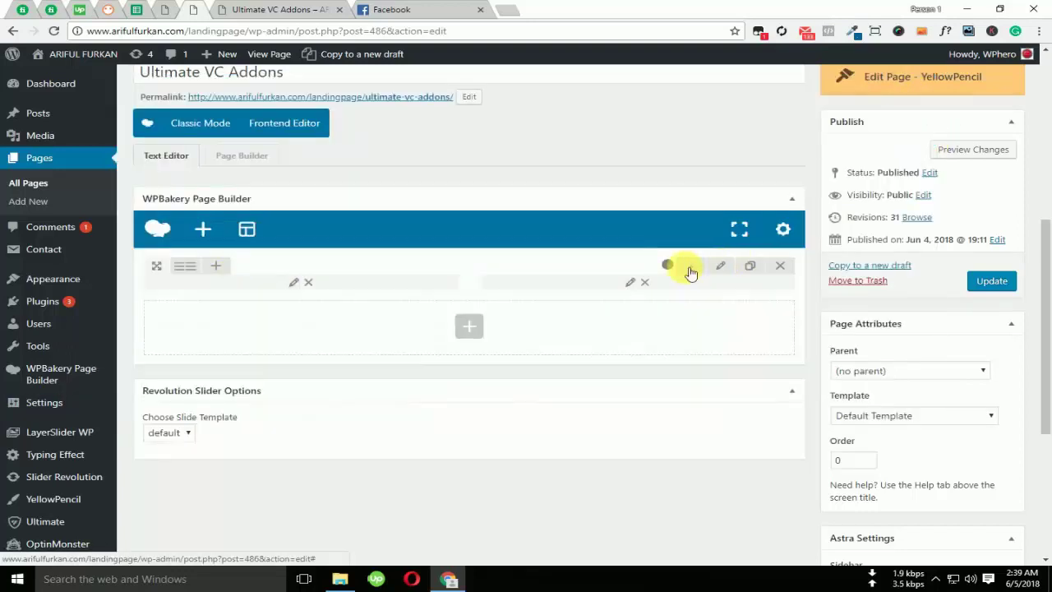
{"action": "left_click", "coordinate": [720, 266]}
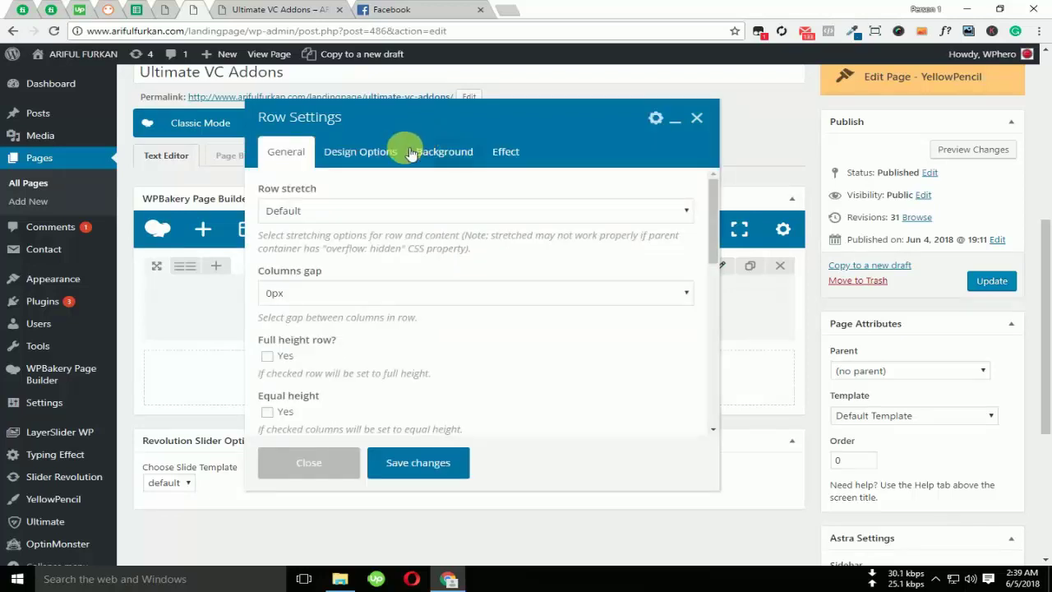
{"action": "left_click", "coordinate": [386, 215]}
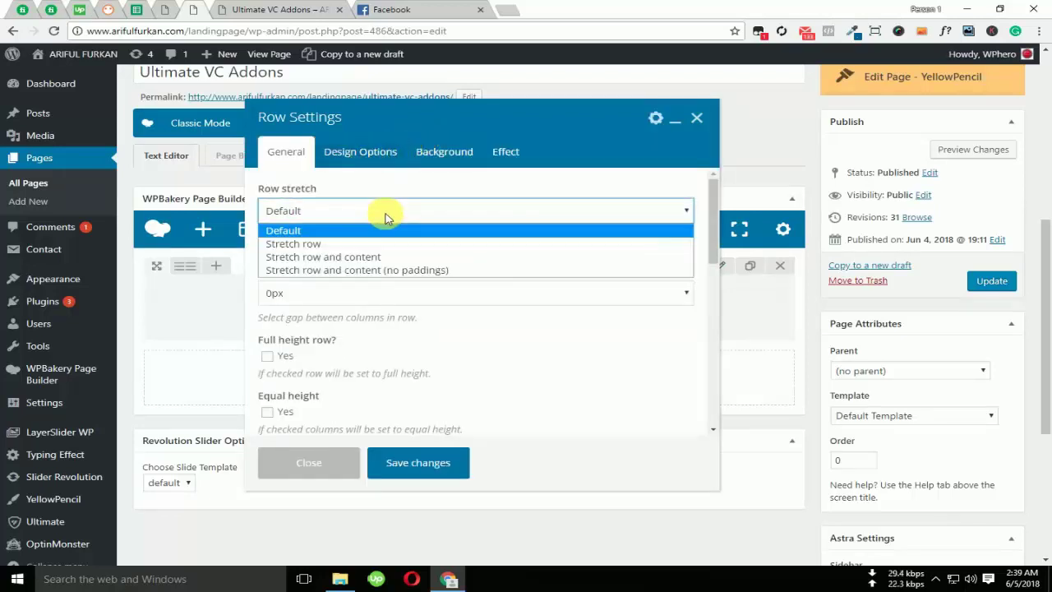
{"action": "left_click", "coordinate": [353, 244]}
{"action": "scroll", "coordinate": [314, 336], "scroll_direction": "down", "scroll_amount": 3}
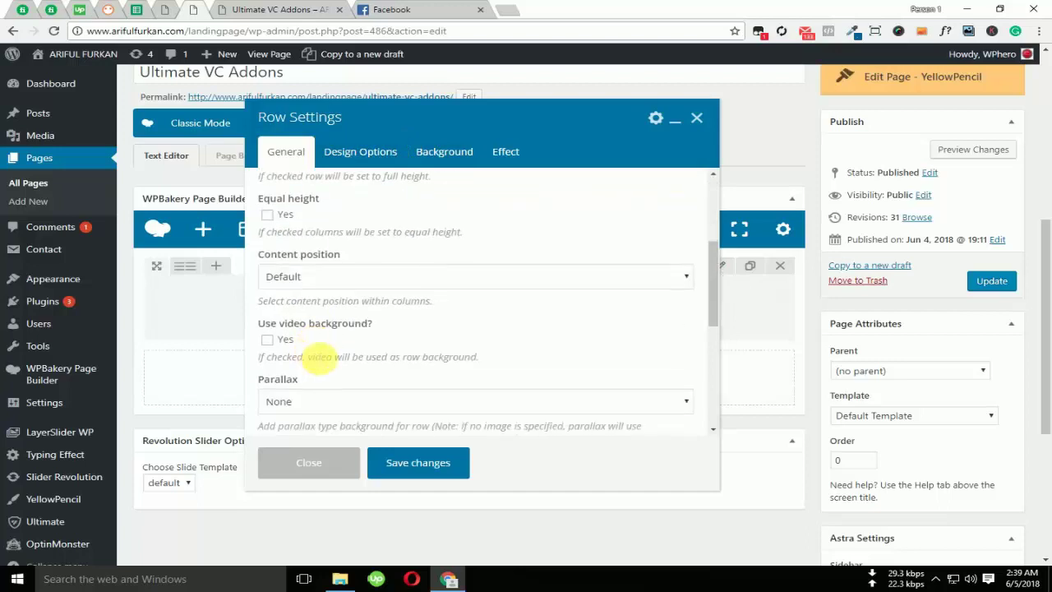
Clear the row's background color in its design options
{"action": "left_click", "coordinate": [361, 151]}
{"action": "left_click", "coordinate": [549, 354]}
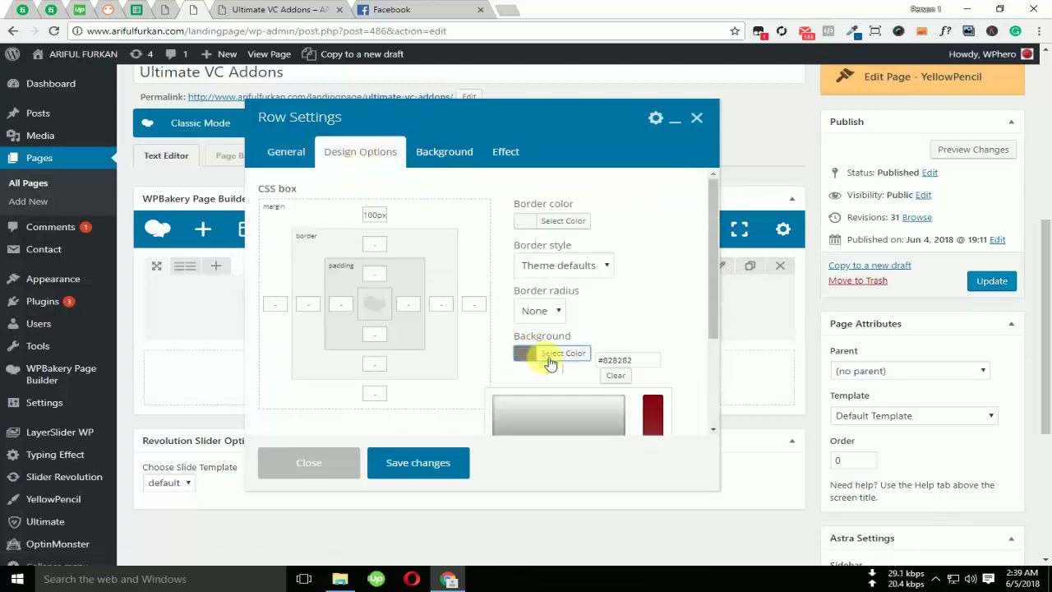
{"action": "left_click", "coordinate": [622, 377]}
{"action": "scroll", "coordinate": [638, 328], "scroll_direction": "down", "scroll_amount": 2}
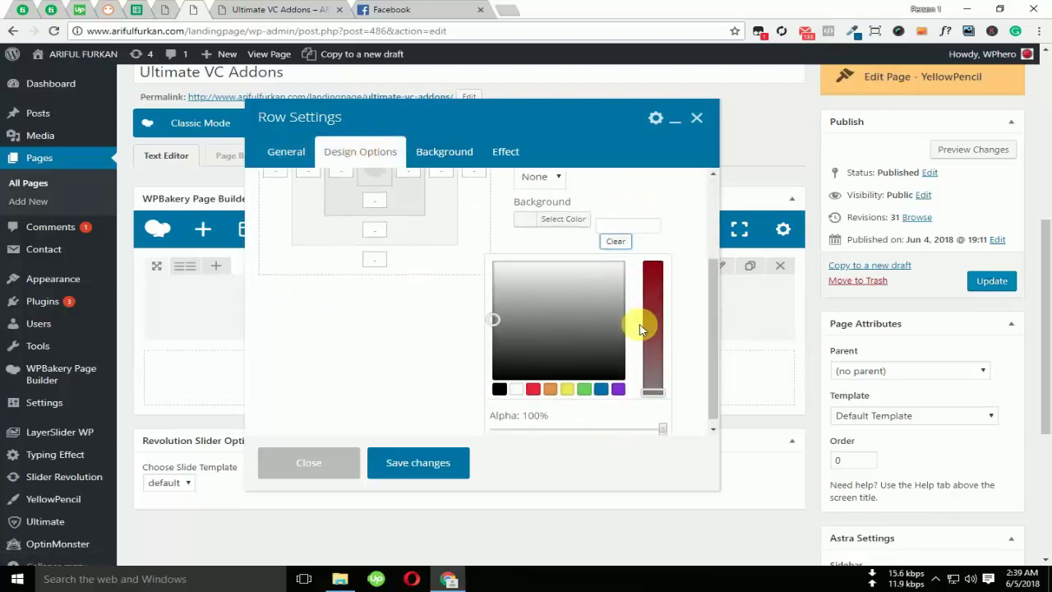
{"action": "left_click", "coordinate": [698, 230]}
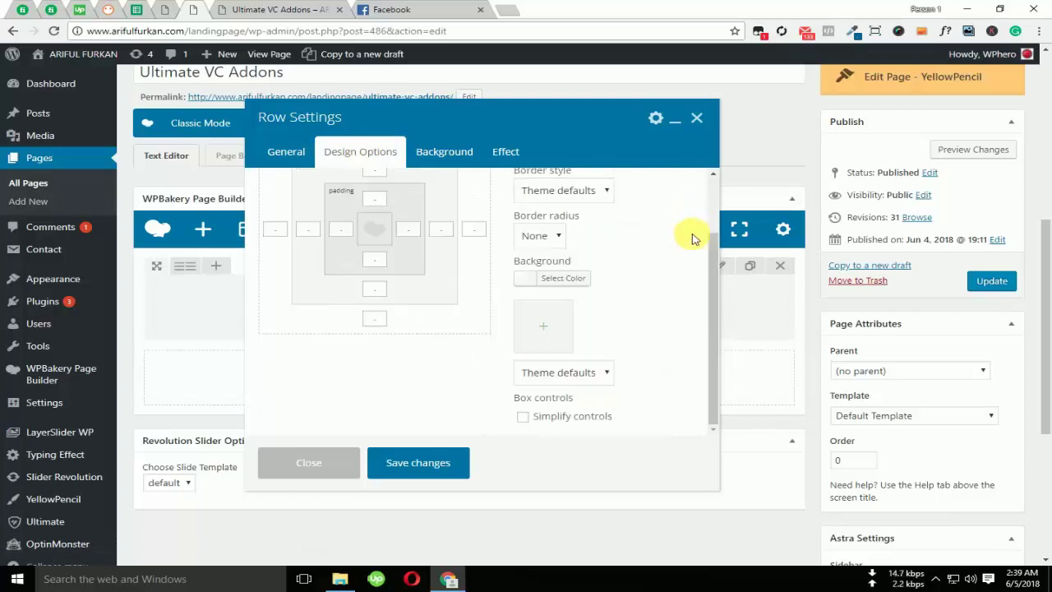
Set app3.jpg from the media library as the row's background image
{"action": "left_click", "coordinate": [545, 329]}
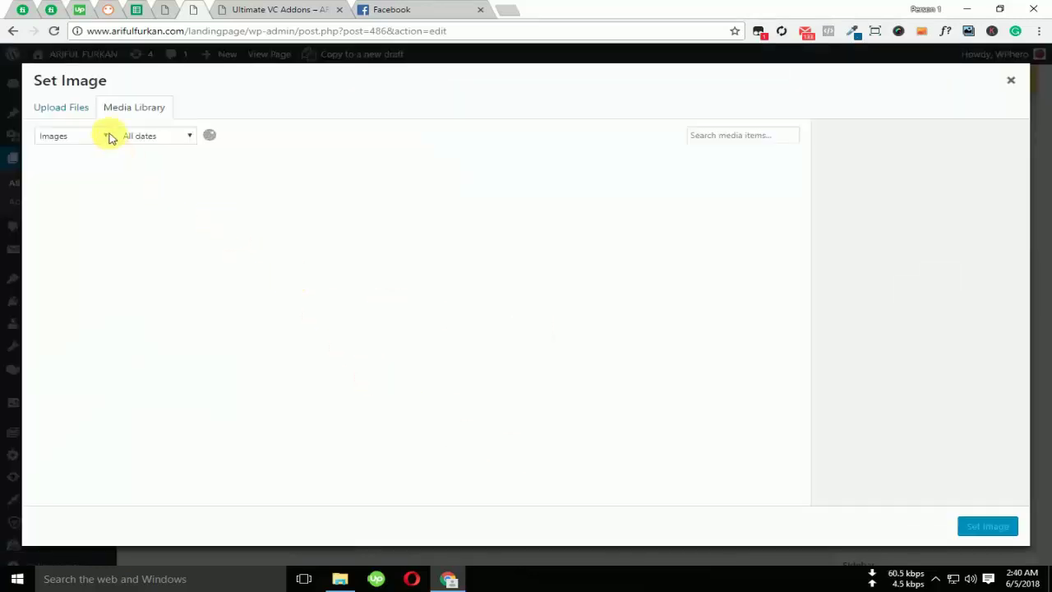
{"action": "scroll", "coordinate": [721, 360], "scroll_direction": "down", "scroll_amount": 2}
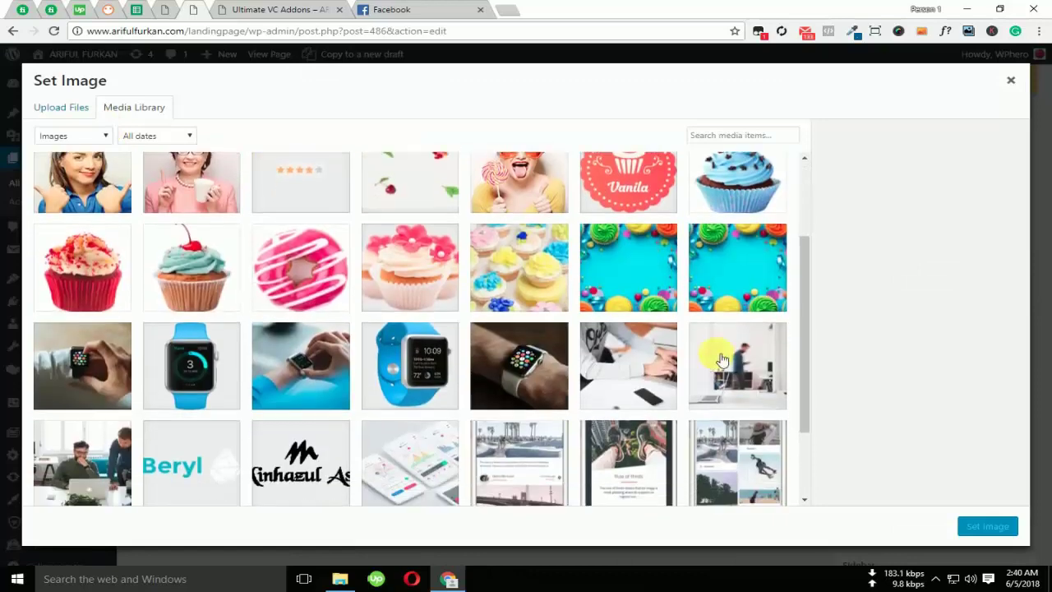
{"action": "left_click", "coordinate": [720, 243]}
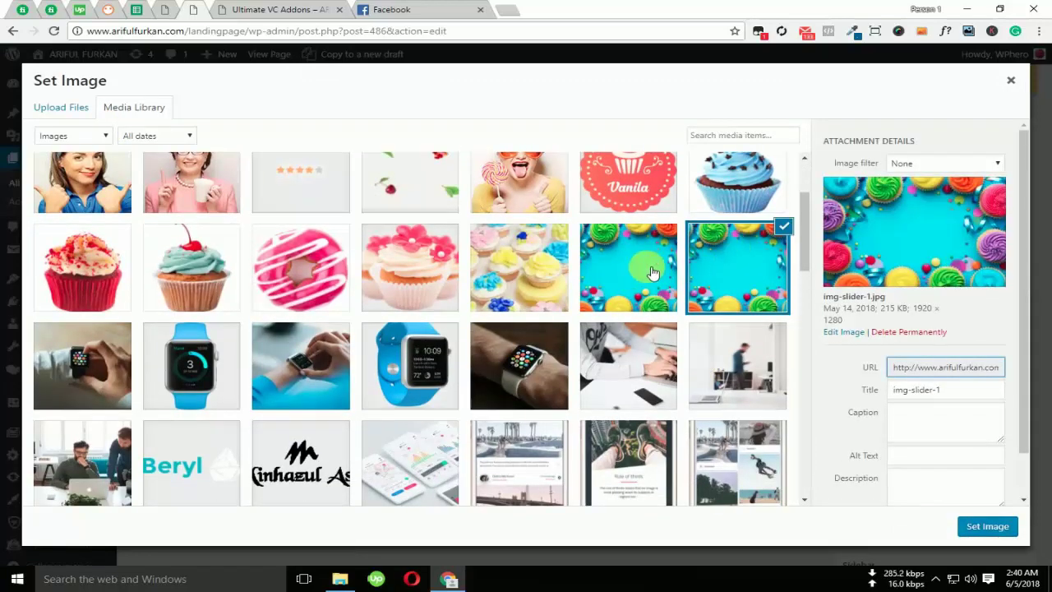
{"action": "left_click", "coordinate": [652, 273]}
{"action": "left_click", "coordinate": [736, 266]}
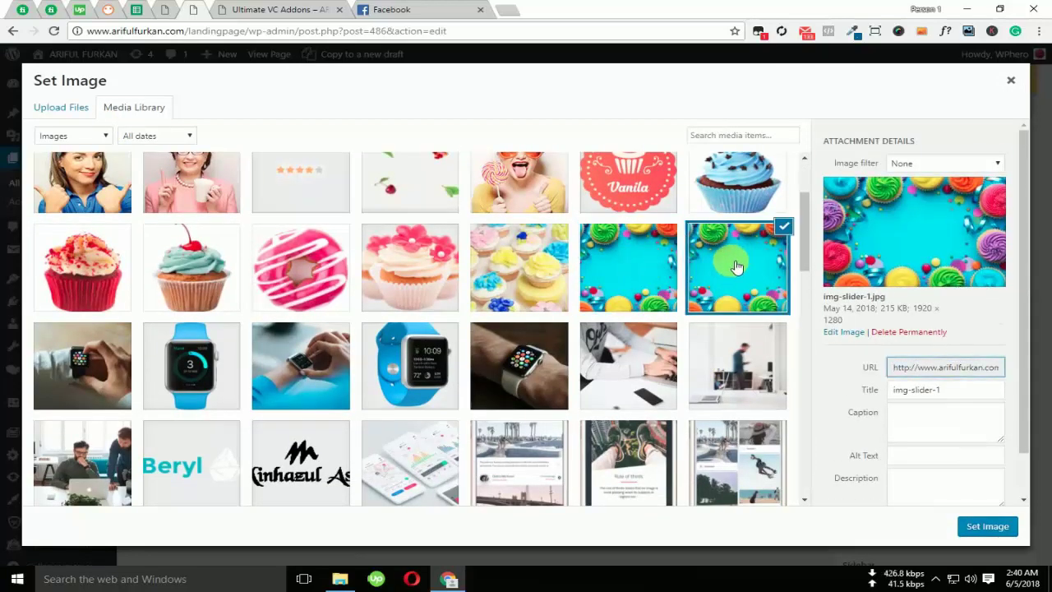
{"action": "scroll", "coordinate": [352, 364], "scroll_direction": "down", "scroll_amount": 1}
{"action": "left_click", "coordinate": [326, 321]}
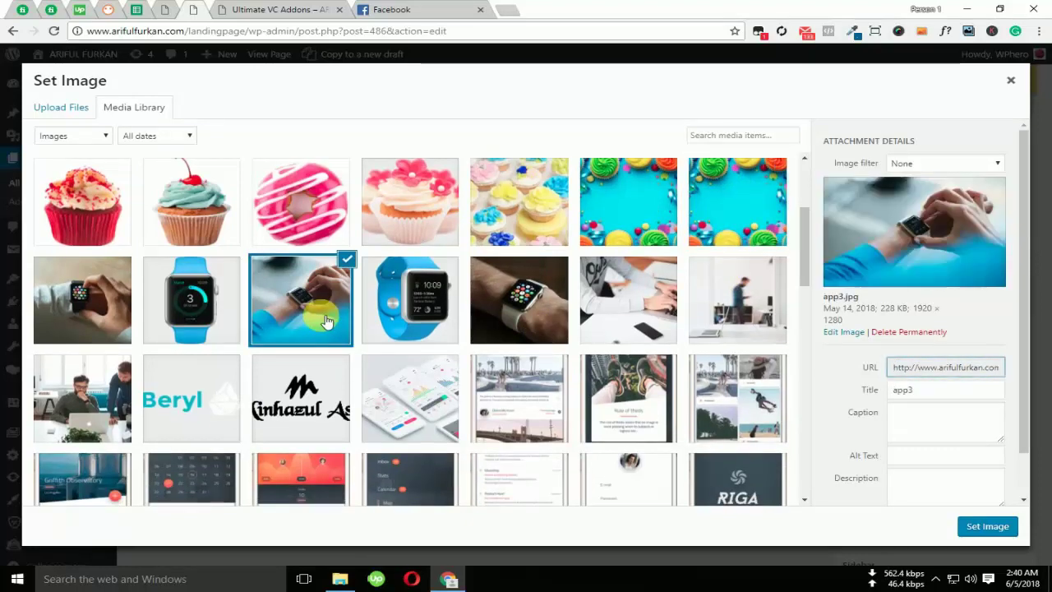
{"action": "left_click", "coordinate": [188, 298]}
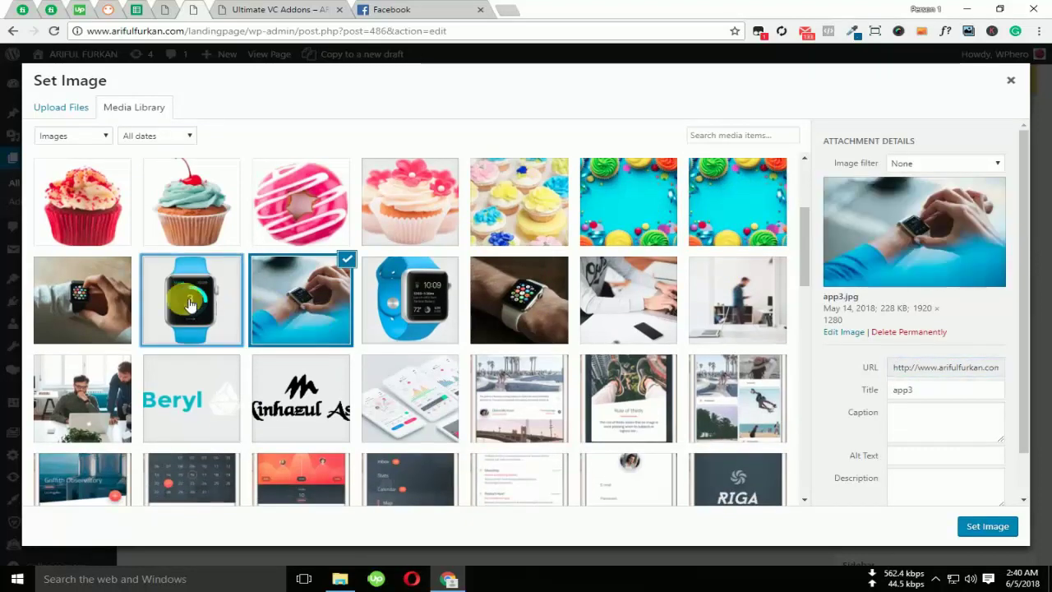
{"action": "left_click", "coordinate": [283, 304]}
{"action": "left_click", "coordinate": [986, 526]}
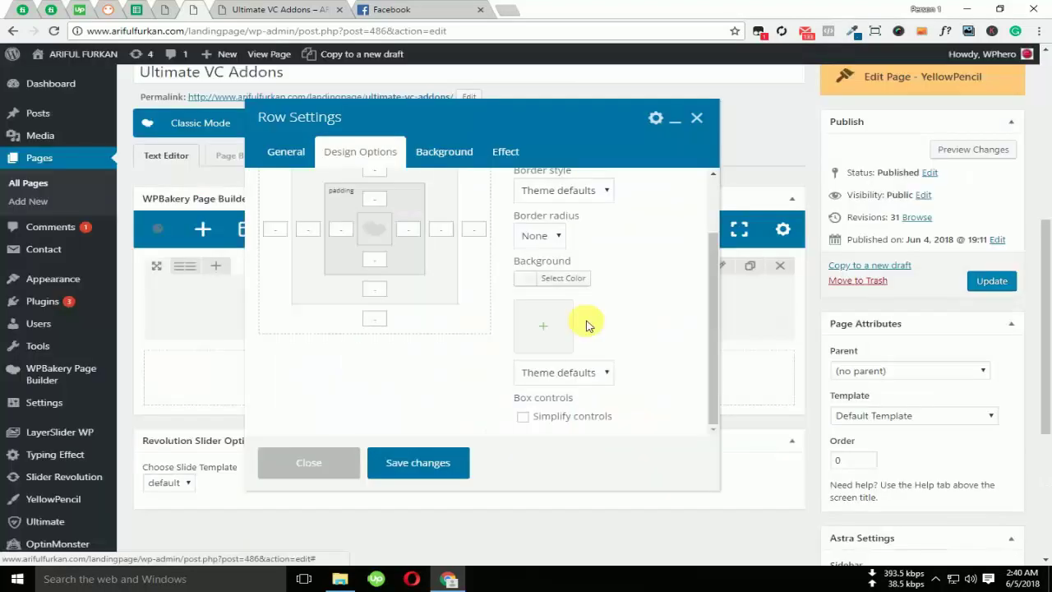
Enable the full height option for the row and save the row settings
{"action": "left_click", "coordinate": [286, 155]}
{"action": "scroll", "coordinate": [329, 365], "scroll_direction": "down", "scroll_amount": 1}
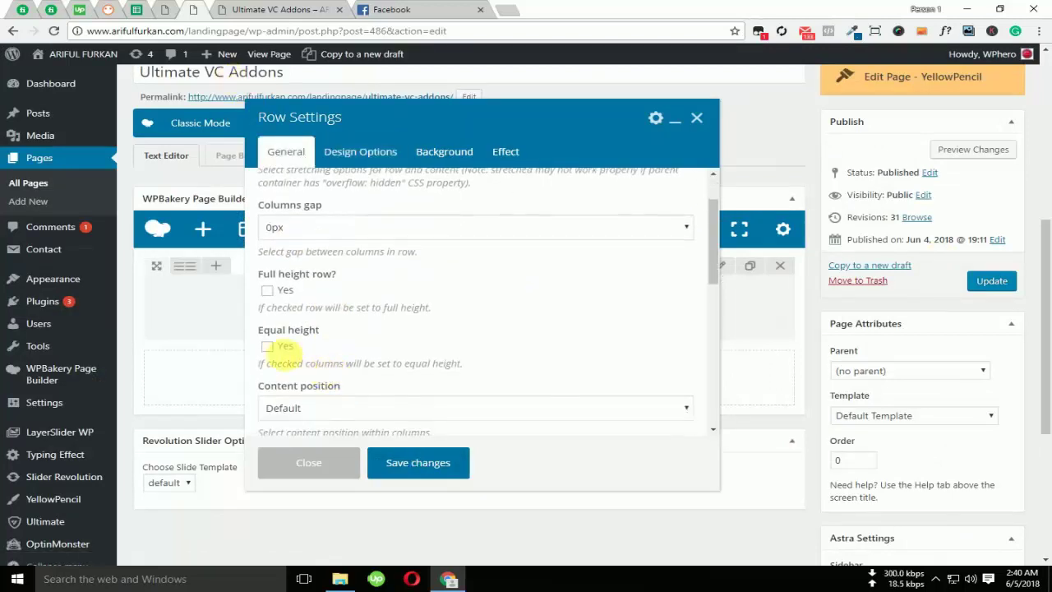
{"action": "left_click", "coordinate": [270, 292]}
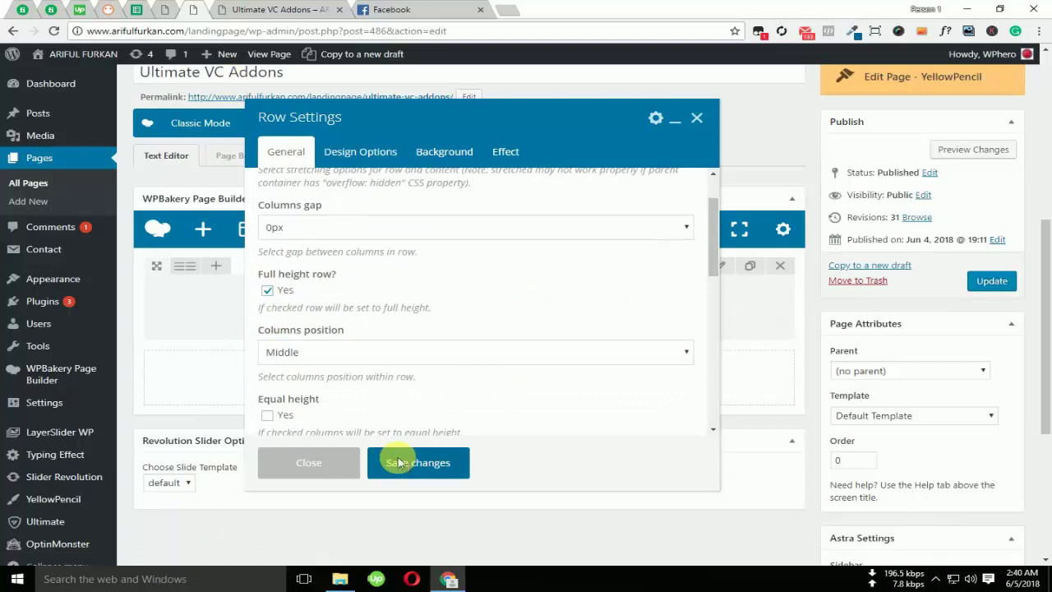
{"action": "left_click", "coordinate": [398, 463]}
Update the page and reload its live view to check the full-height background image
{"action": "left_click", "coordinate": [981, 282]}
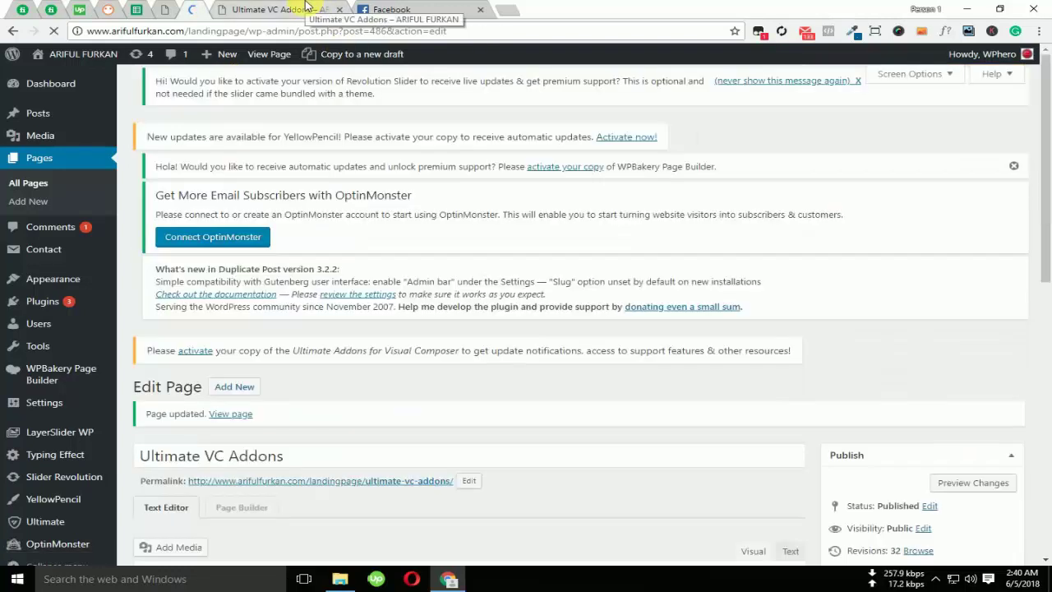
{"action": "left_click", "coordinate": [306, 7]}
{"action": "left_click", "coordinate": [53, 31]}
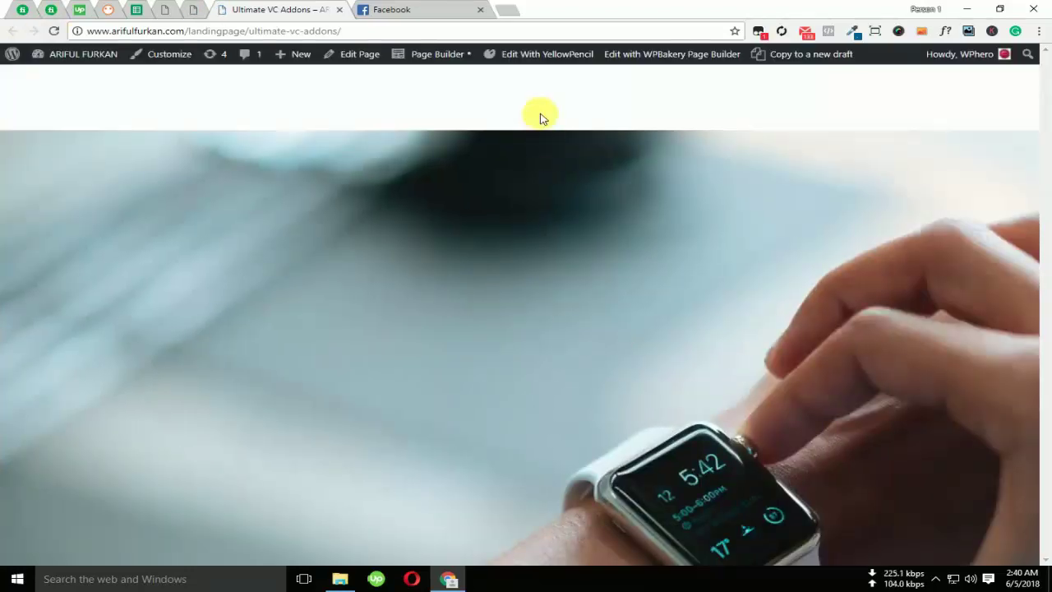
Return to the page editor and set the row's background image style to Cover
{"action": "left_click", "coordinate": [193, 9]}
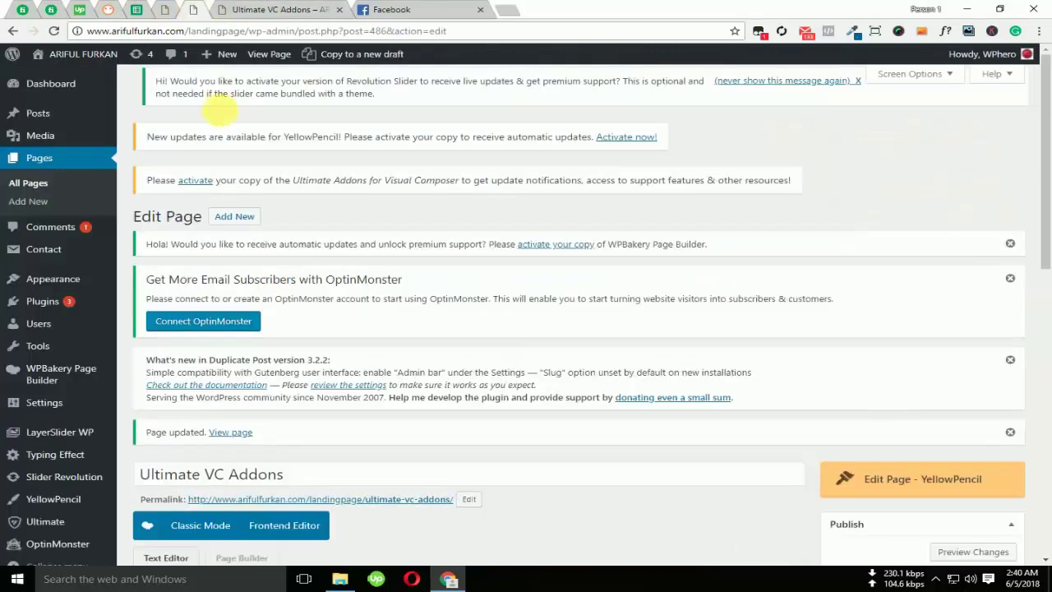
{"action": "scroll", "coordinate": [498, 418], "scroll_direction": "down", "scroll_amount": 2}
{"action": "scroll", "coordinate": [497, 417], "scroll_direction": "down", "scroll_amount": 3}
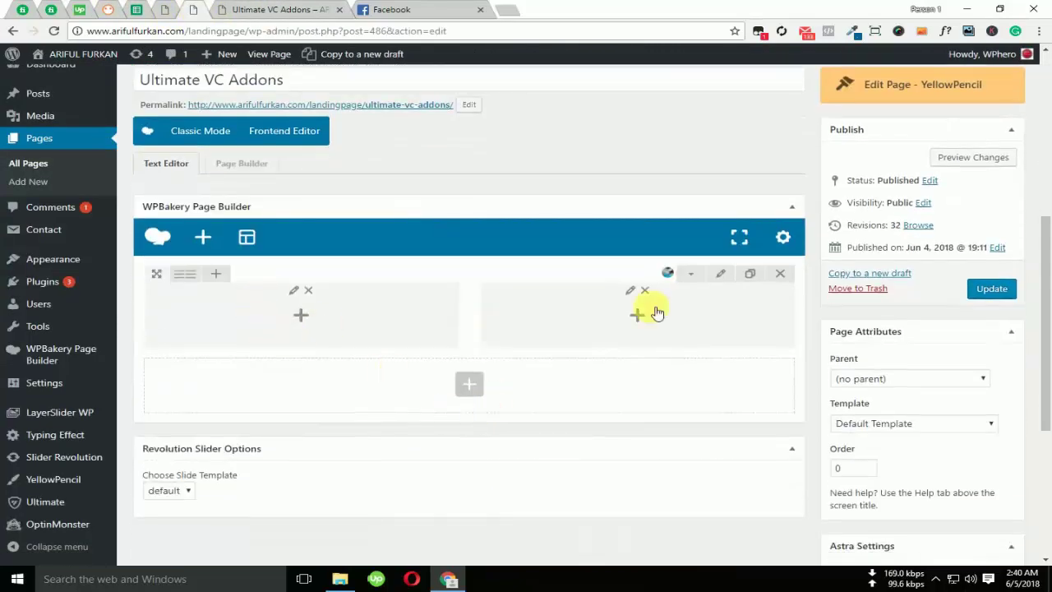
{"action": "left_click", "coordinate": [719, 280]}
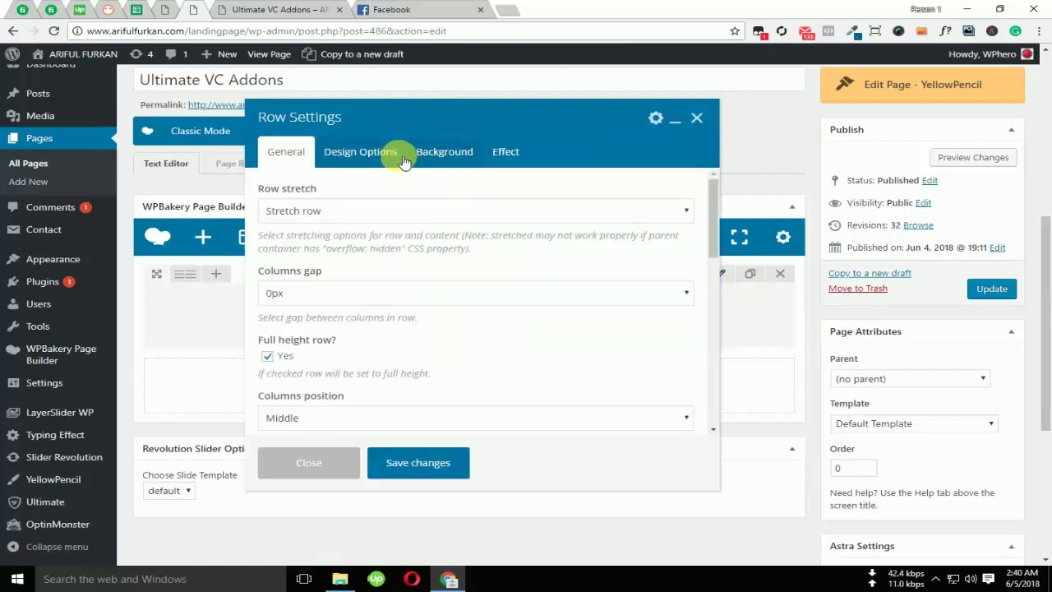
{"action": "left_click", "coordinate": [377, 153]}
{"action": "scroll", "coordinate": [633, 361], "scroll_direction": "down", "scroll_amount": 1}
{"action": "left_click", "coordinate": [592, 384]}
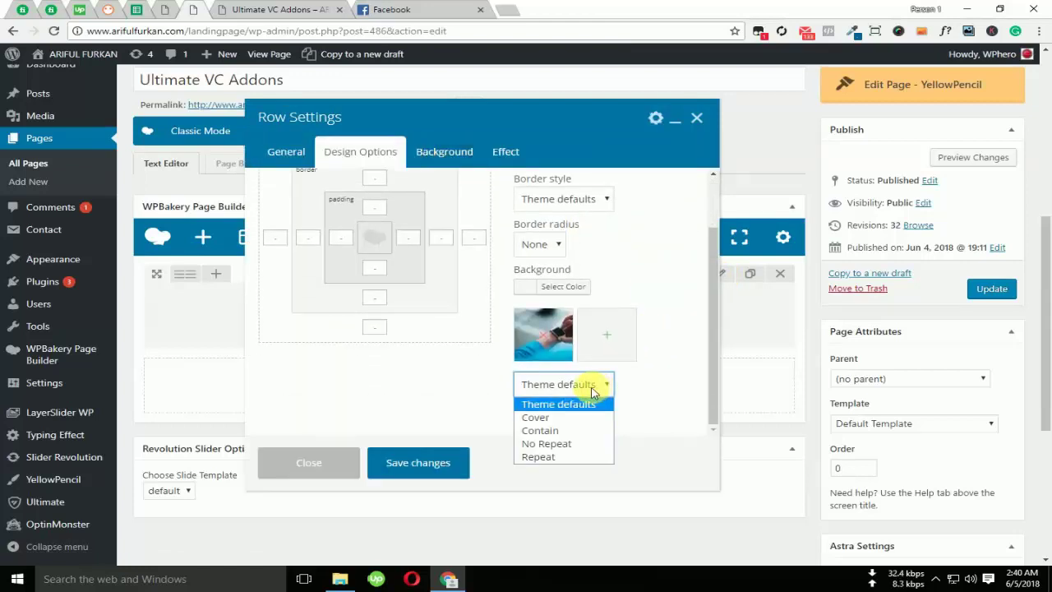
{"action": "left_click", "coordinate": [547, 418]}
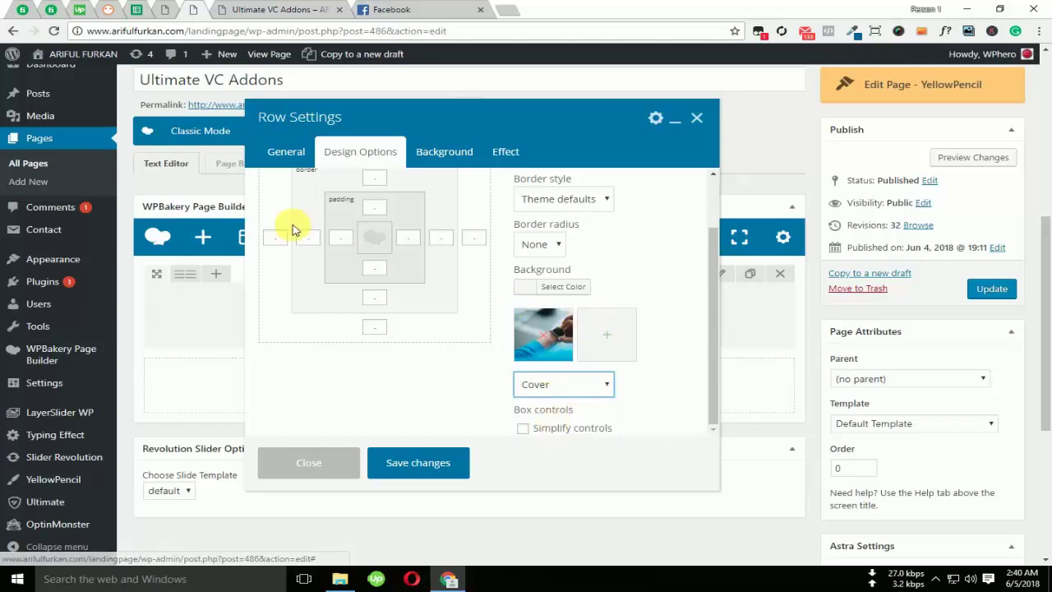
Remove the row's top margin value and save the row settings
{"action": "scroll", "coordinate": [298, 198], "scroll_direction": "up", "scroll_amount": 1}
{"action": "left_click", "coordinate": [375, 215]}
{"action": "double_click", "coordinate": [375, 215]}
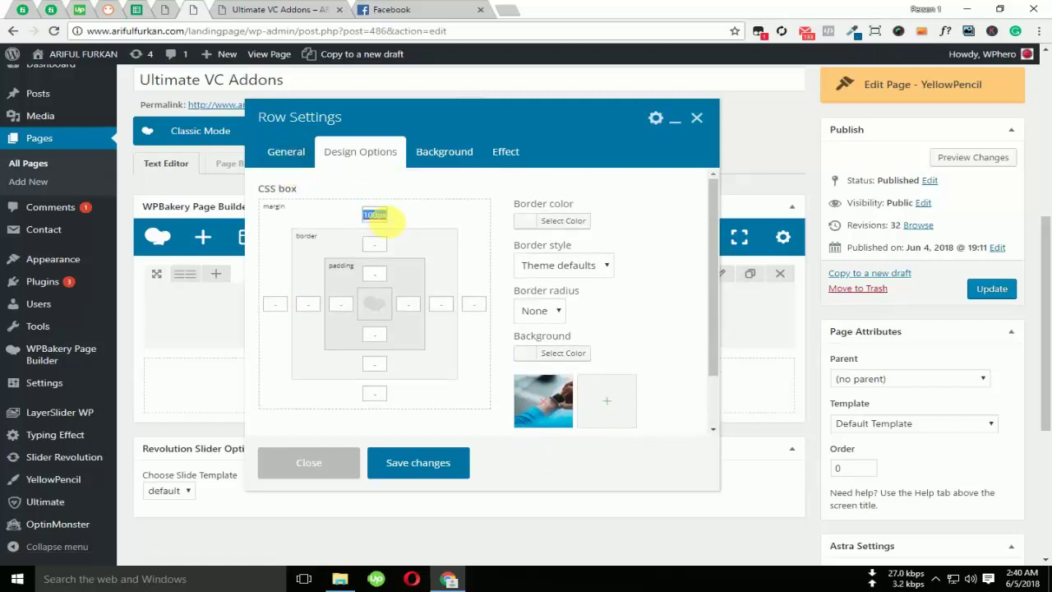
{"action": "key", "text": "BackSpace"}
{"action": "left_click", "coordinate": [451, 466]}
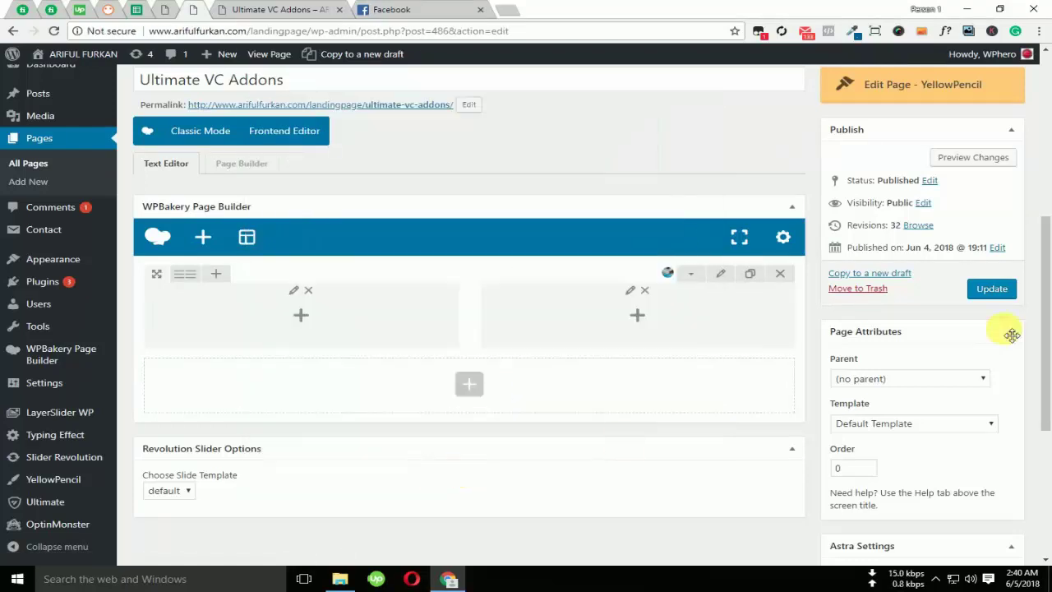
Update the page and reload its live view to check the background without the top margin
{"action": "left_click", "coordinate": [992, 294]}
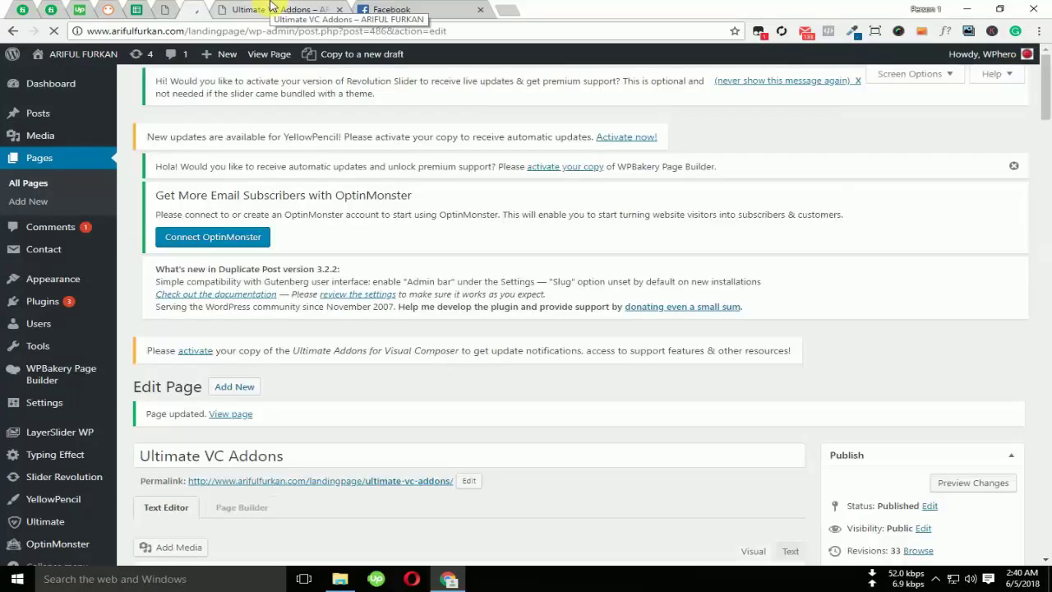
{"action": "left_click", "coordinate": [269, 53]}
{"action": "left_click", "coordinate": [51, 30]}
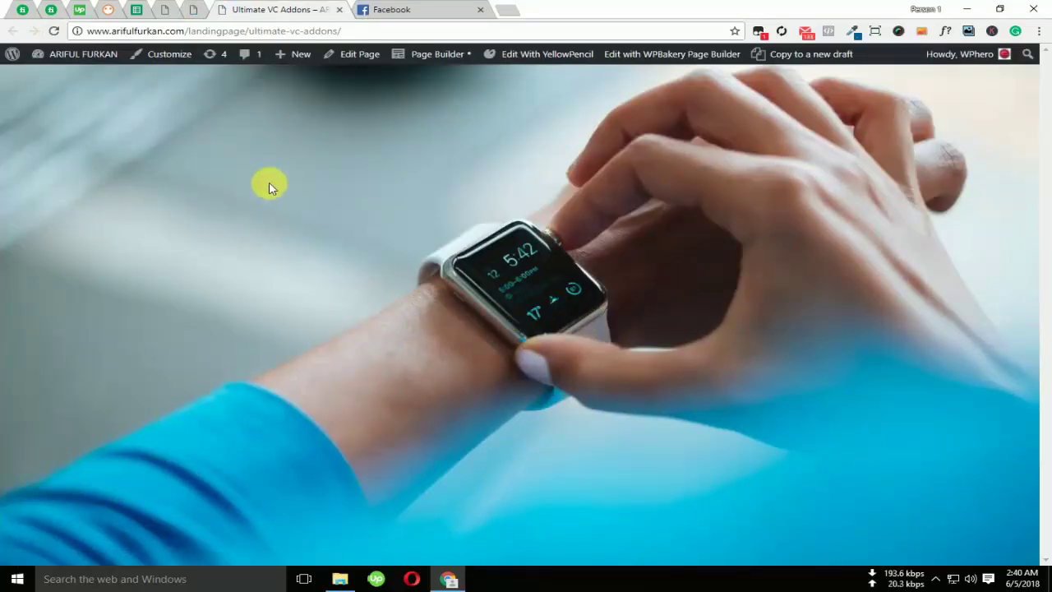
Return to the page editor and change the row layout to a single full-width column
{"action": "left_click", "coordinate": [203, 14]}
{"action": "scroll", "coordinate": [408, 332], "scroll_direction": "down", "scroll_amount": 4}
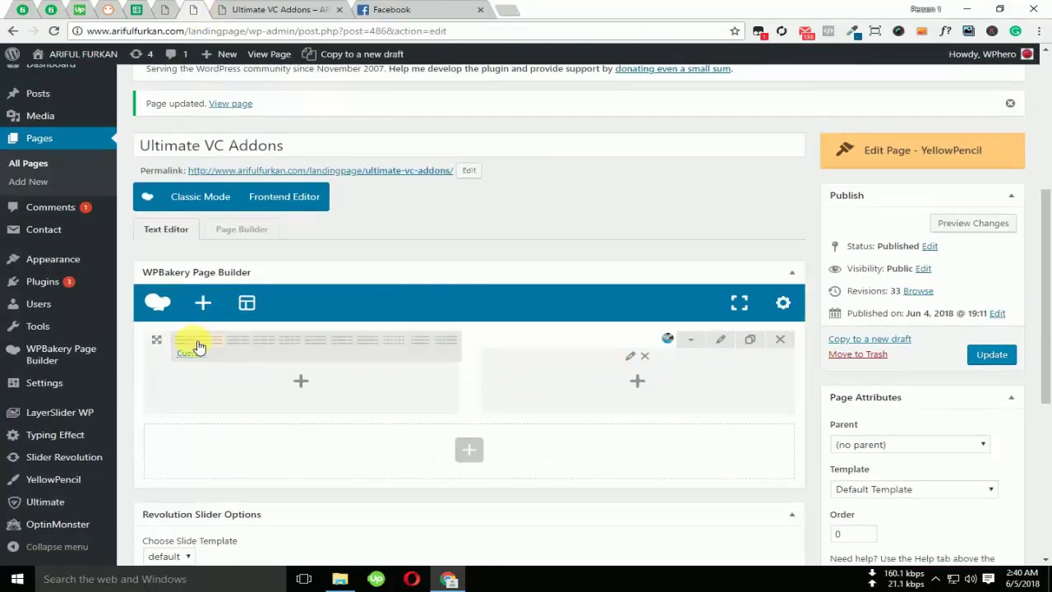
{"action": "left_click", "coordinate": [195, 346]}
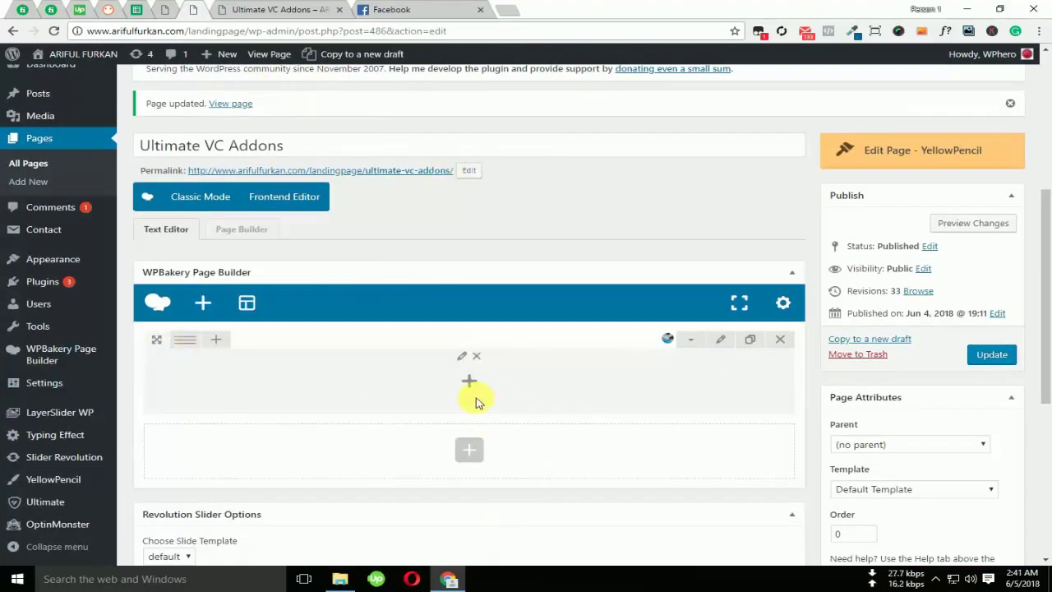
Browse the available elements and add a Custom Heading element to the row's empty column
{"action": "left_click", "coordinate": [469, 383]}
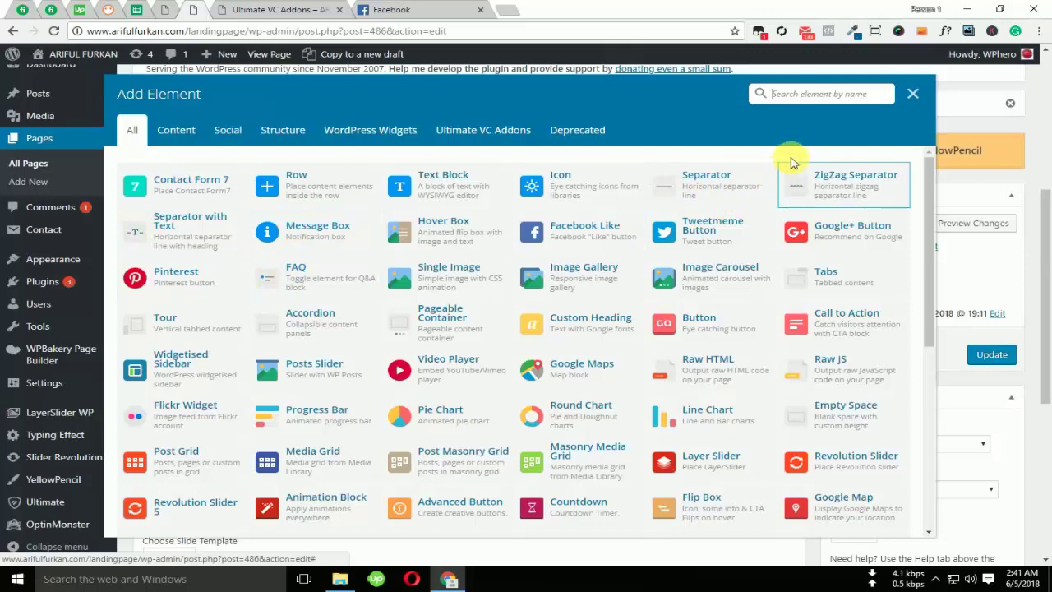
{"action": "left_click", "coordinate": [787, 107]}
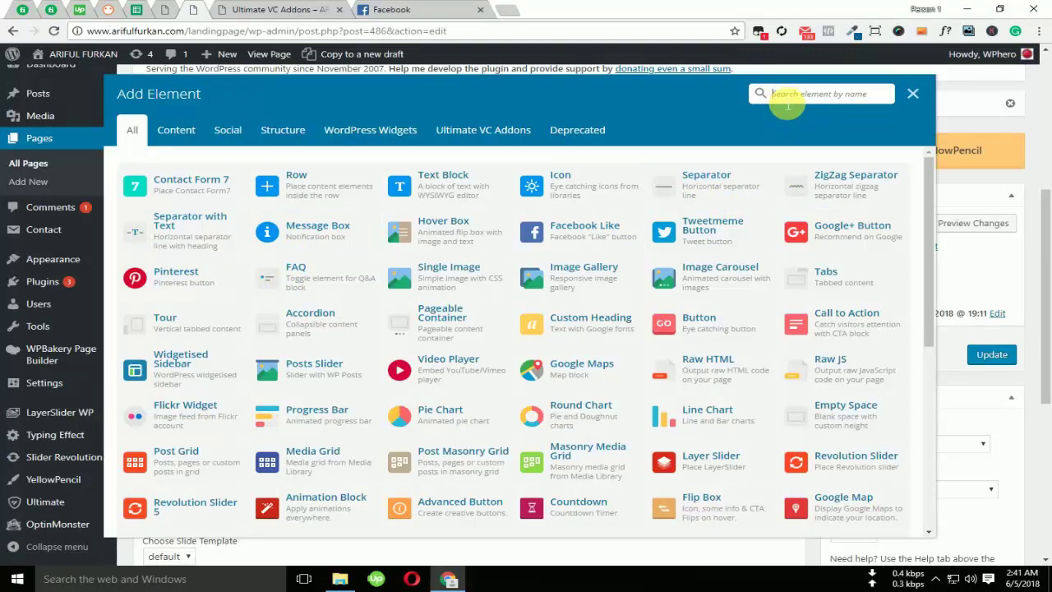
{"action": "type", "text": "head"}
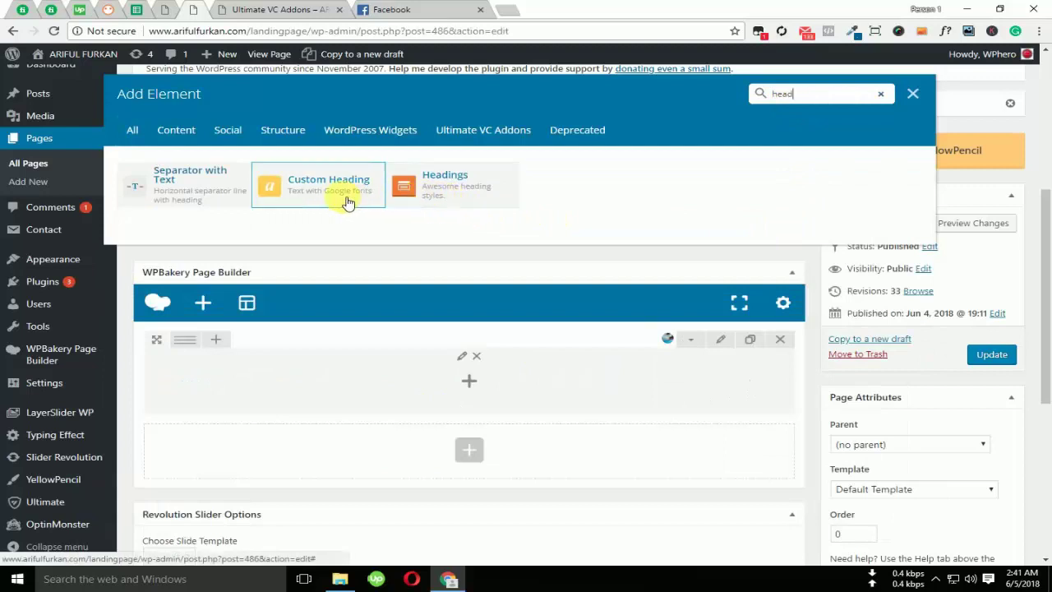
{"action": "left_click", "coordinate": [132, 130]}
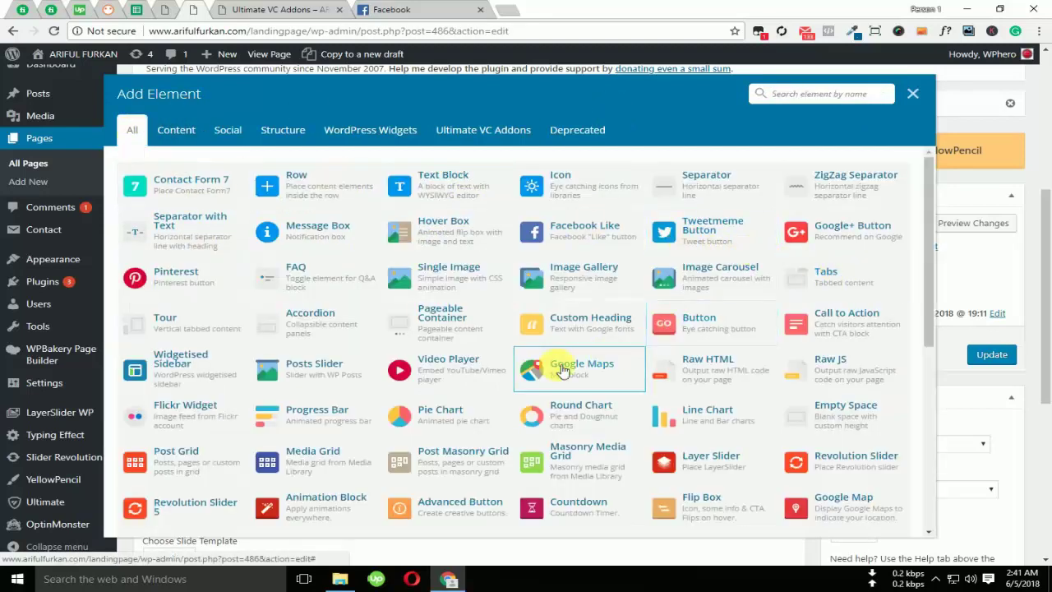
{"action": "scroll", "coordinate": [555, 366], "scroll_direction": "down", "scroll_amount": 1}
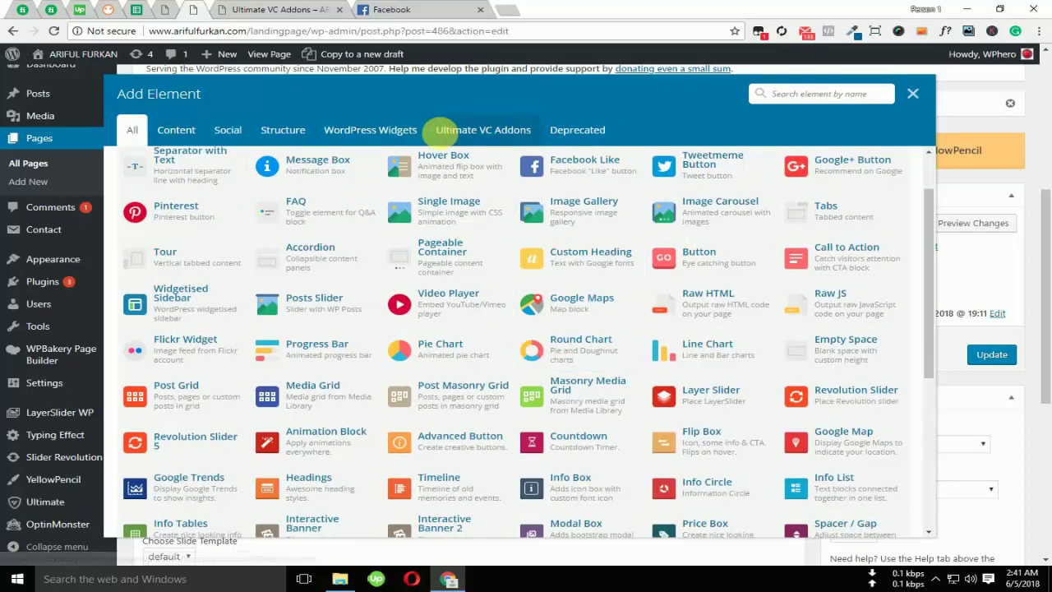
{"action": "left_click", "coordinate": [451, 130]}
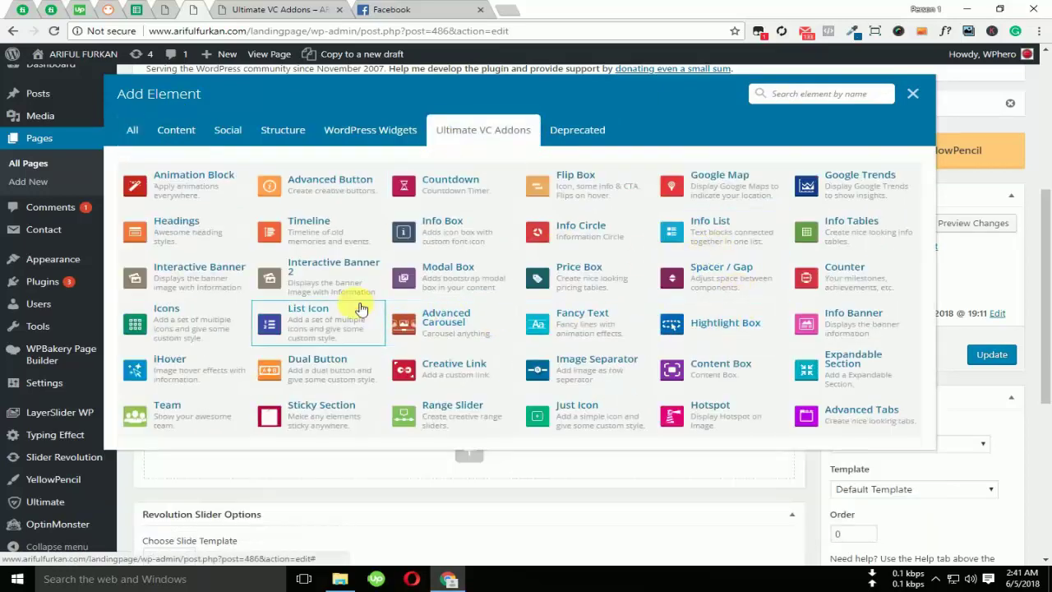
{"action": "scroll", "coordinate": [814, 370], "scroll_direction": "down", "scroll_amount": 1}
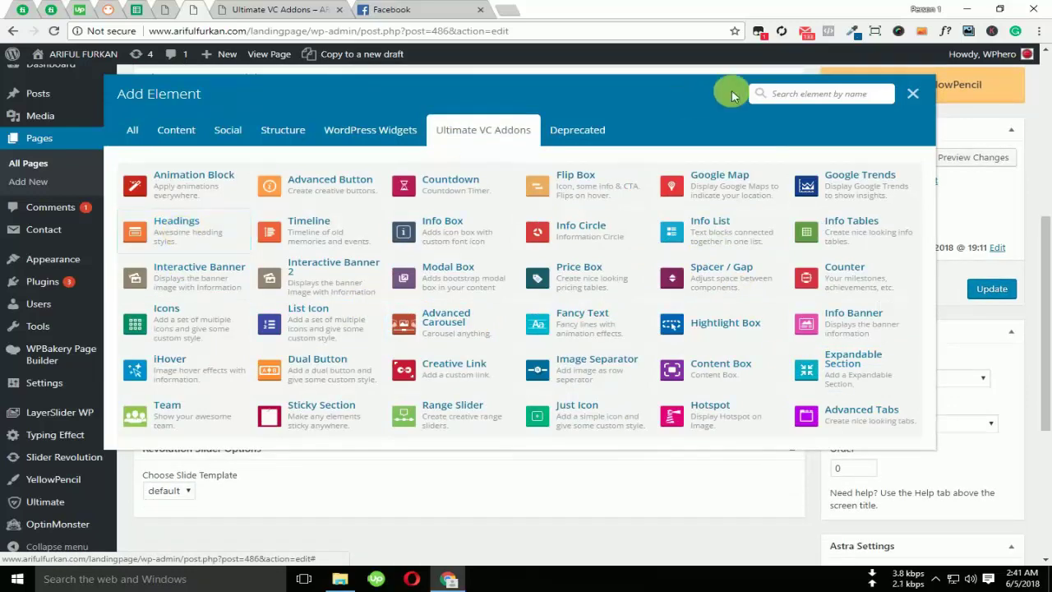
{"action": "left_click", "coordinate": [841, 96]}
{"action": "type", "text": "cust"}
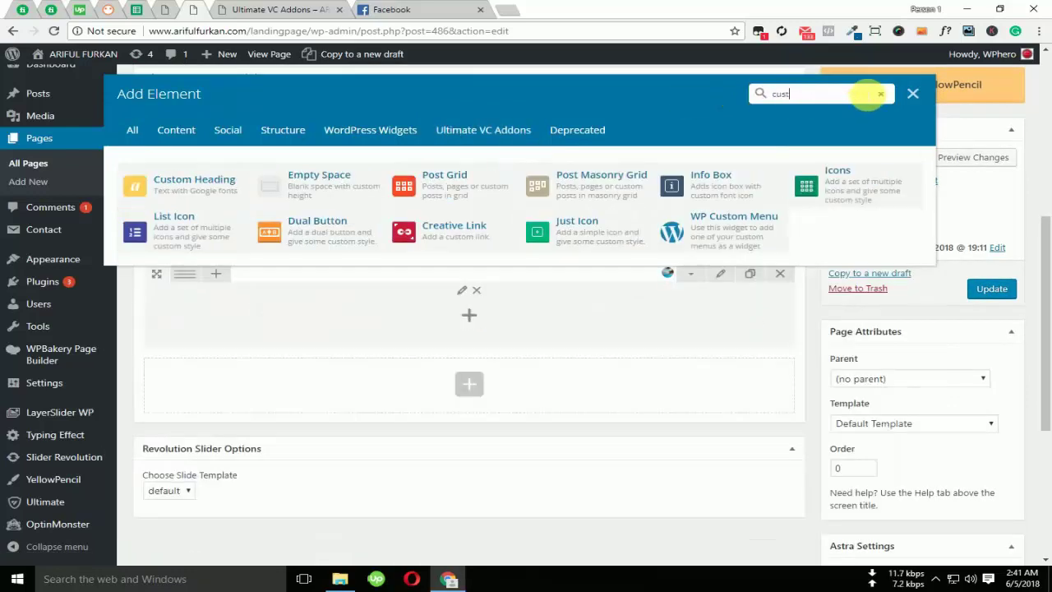
{"action": "left_click", "coordinate": [185, 180]}
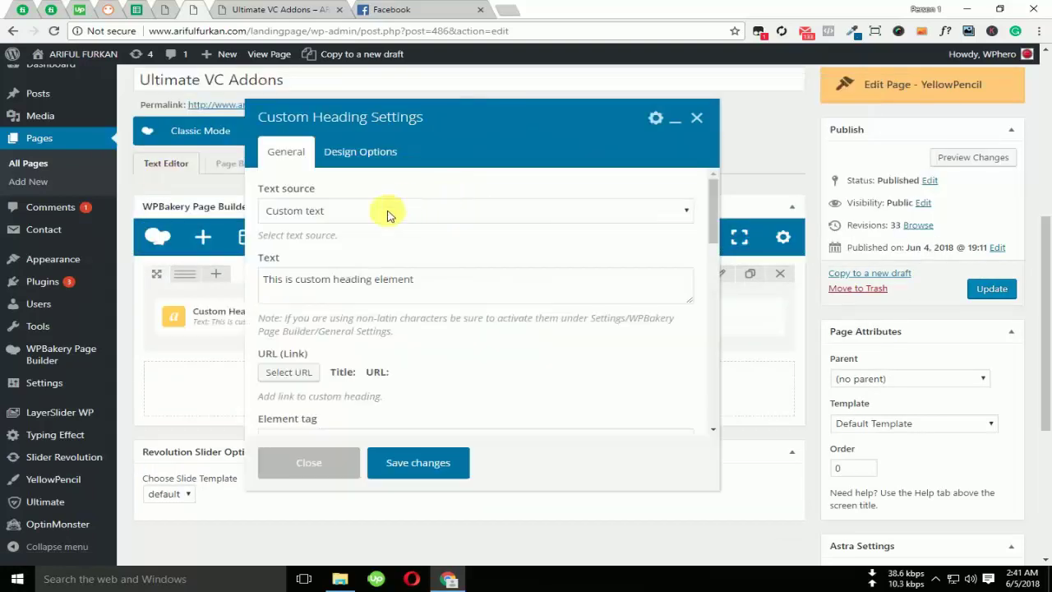
Keep Custom text as the heading's text source and replace its text with "WE ARE COMING SOON"
{"action": "left_click", "coordinate": [374, 214]}
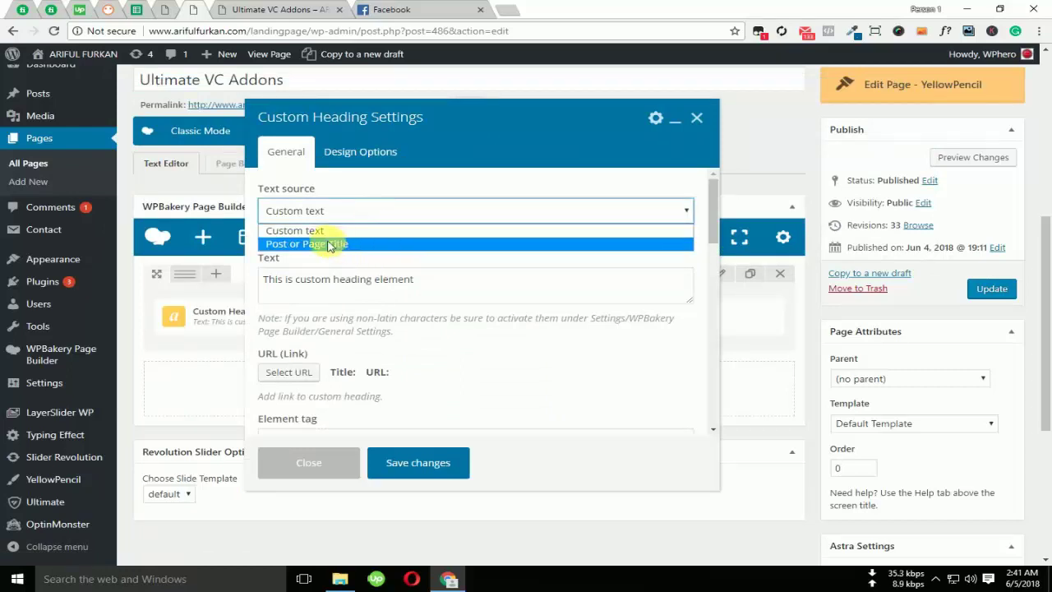
{"action": "left_click", "coordinate": [421, 279]}
{"action": "left_click_drag", "start_coordinate": [420, 279], "coordinate": [233, 280]}
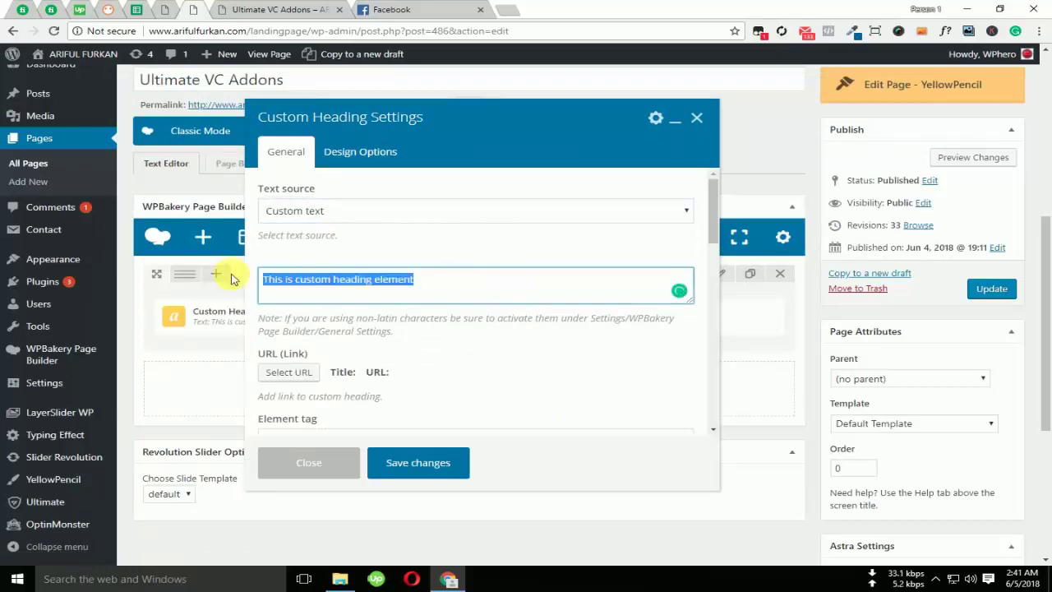
{"action": "type", "text": "WE ARE COMING SOON"}
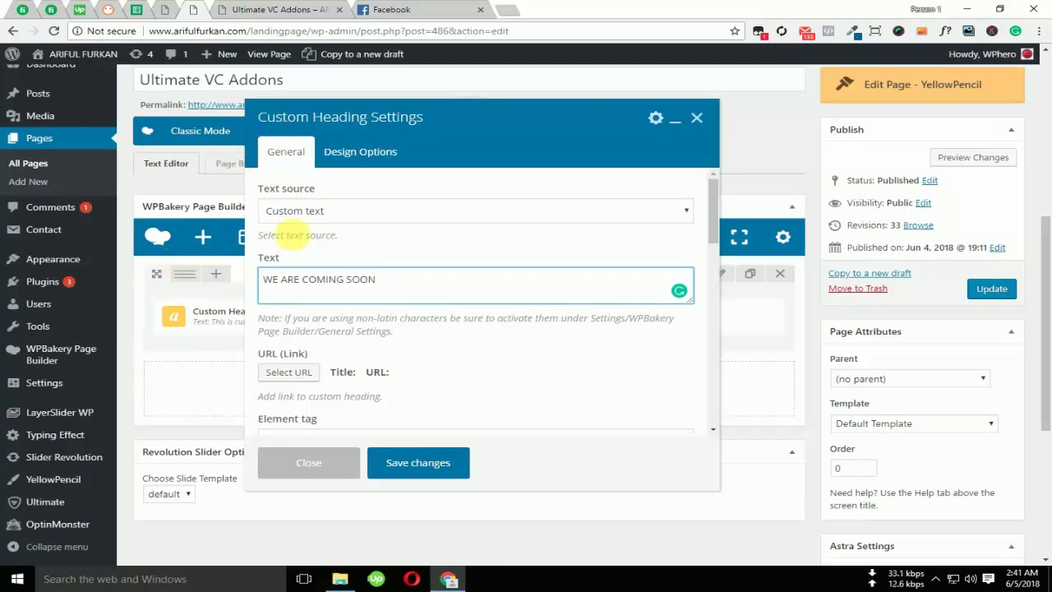
{"action": "scroll", "coordinate": [286, 234], "scroll_direction": "down", "scroll_amount": 2}
{"action": "scroll", "coordinate": [293, 247], "scroll_direction": "up", "scroll_amount": 2}
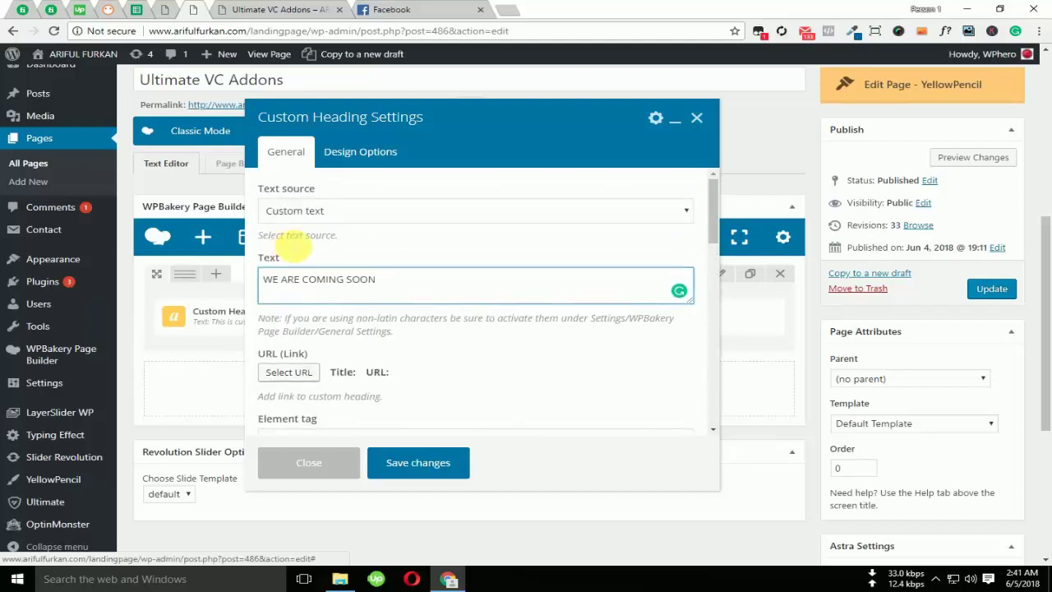
Set the custom heading's element tag to h1 and its text alignment to center
{"action": "scroll", "coordinate": [357, 305], "scroll_direction": "down", "scroll_amount": 2}
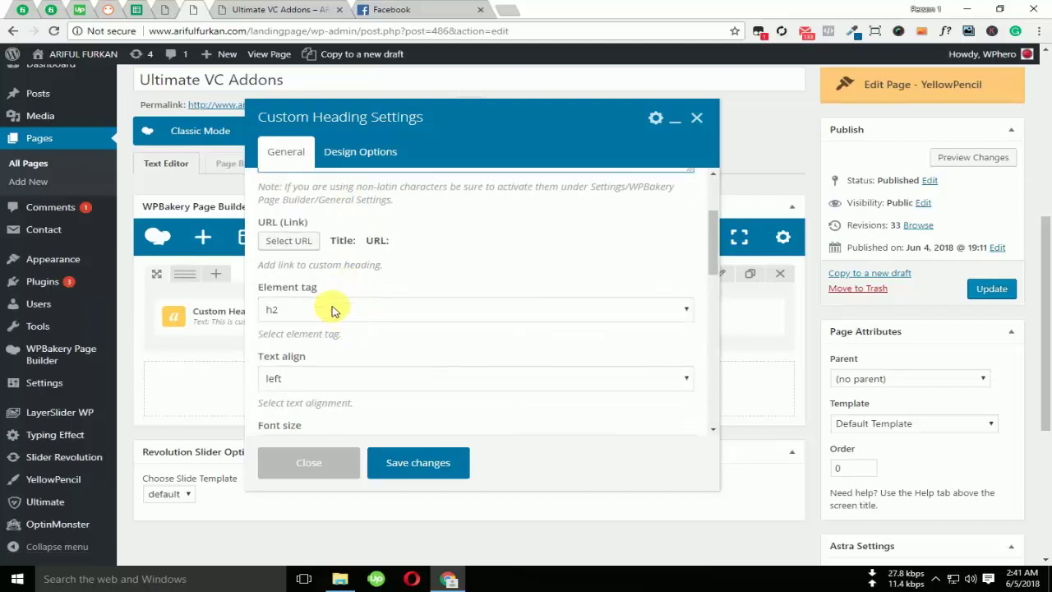
{"action": "left_click", "coordinate": [333, 310]}
{"action": "left_click", "coordinate": [305, 333]}
{"action": "scroll", "coordinate": [399, 329], "scroll_direction": "down", "scroll_amount": 2}
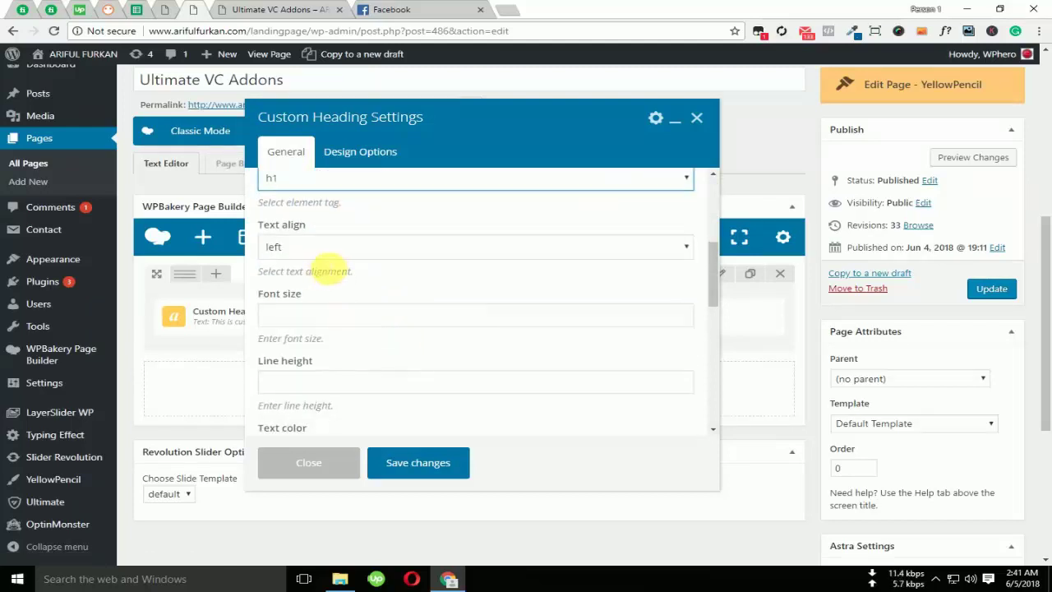
{"action": "left_click", "coordinate": [325, 248]}
{"action": "left_click", "coordinate": [294, 294]}
{"action": "scroll", "coordinate": [399, 311], "scroll_direction": "down", "scroll_amount": 1}
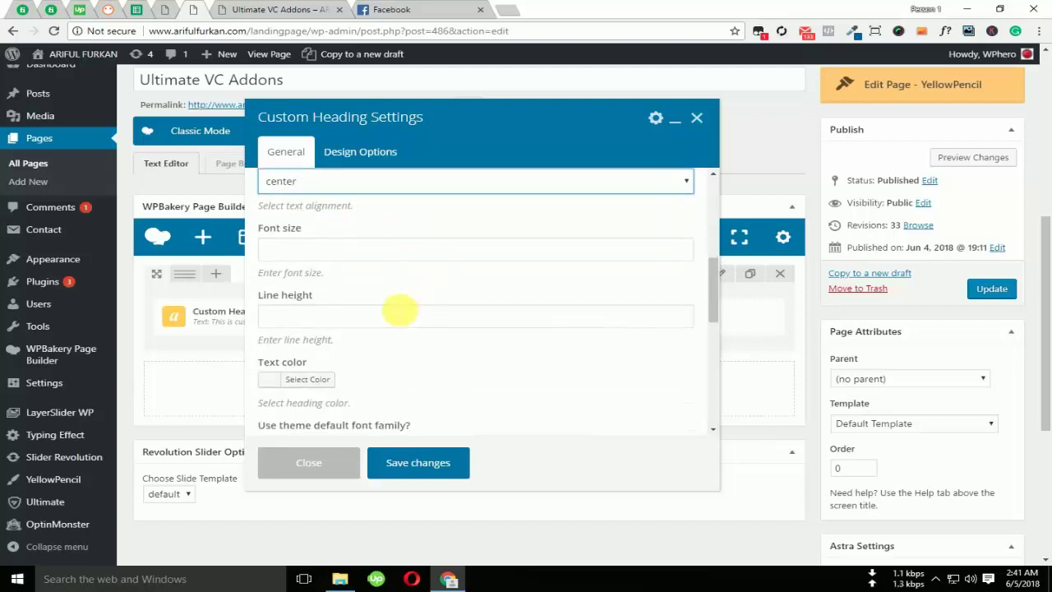
{"action": "left_click", "coordinate": [349, 248]}
{"action": "scroll", "coordinate": [361, 239], "scroll_direction": "up", "scroll_amount": 1}
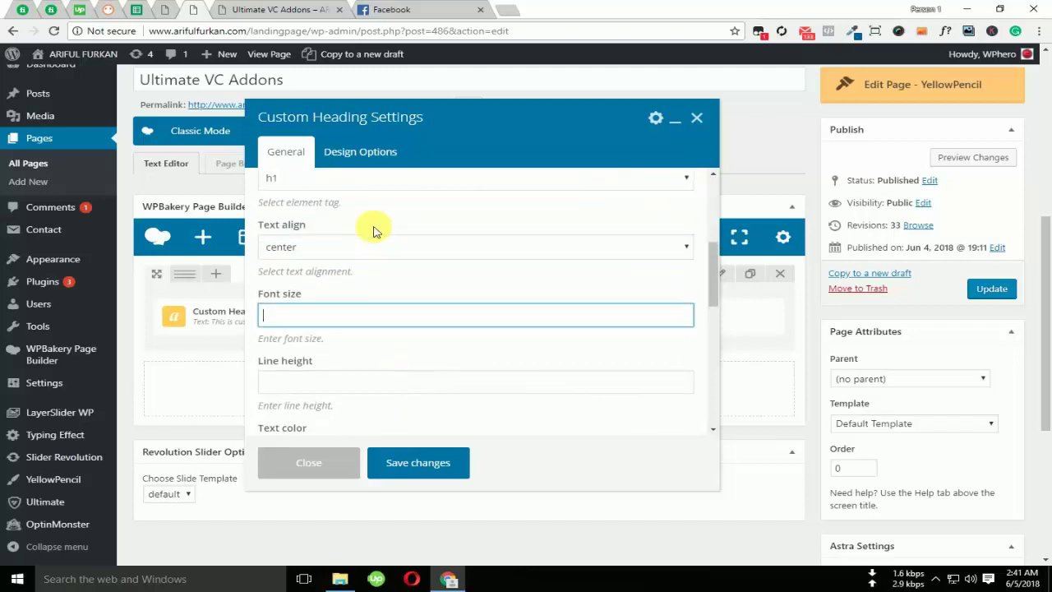
Set the heading's text color to black (#000000)
{"action": "scroll", "coordinate": [378, 272], "scroll_direction": "down", "scroll_amount": 2}
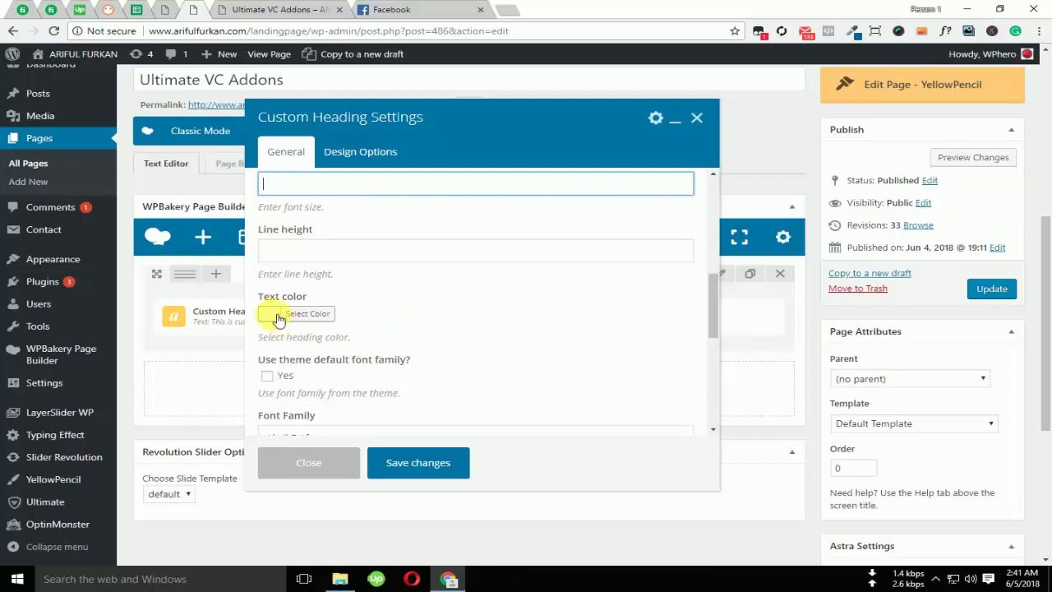
{"action": "scroll", "coordinate": [467, 342], "scroll_direction": "down", "scroll_amount": 1}
{"action": "left_click", "coordinate": [288, 249]}
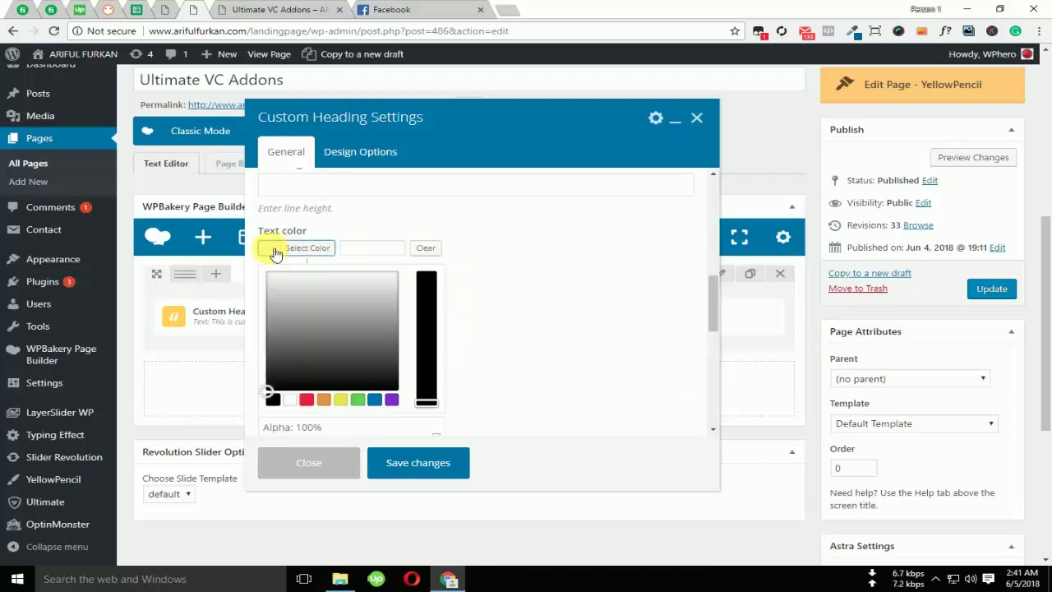
{"action": "left_click", "coordinate": [273, 400]}
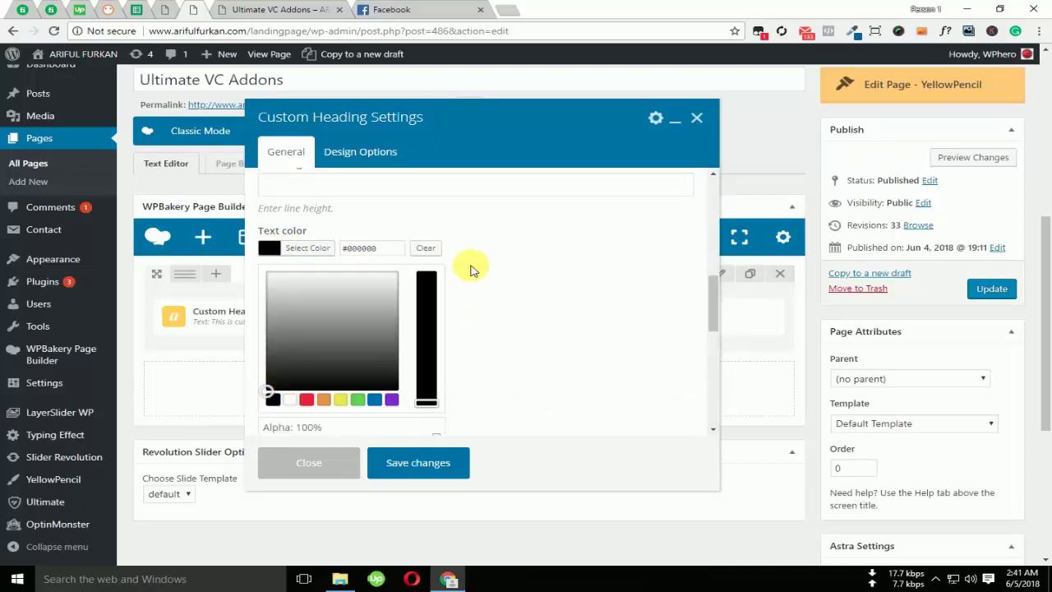
{"action": "left_click", "coordinate": [462, 214]}
{"action": "scroll", "coordinate": [382, 316], "scroll_direction": "down", "scroll_amount": 1}
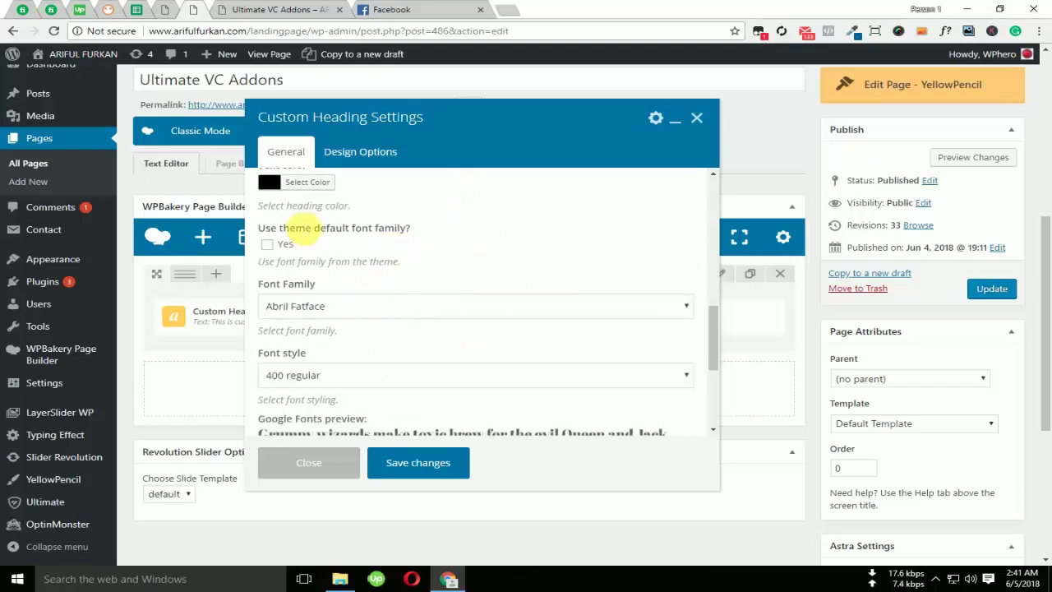
Set the heading's font family to Open Sans
{"action": "left_click", "coordinate": [359, 308]}
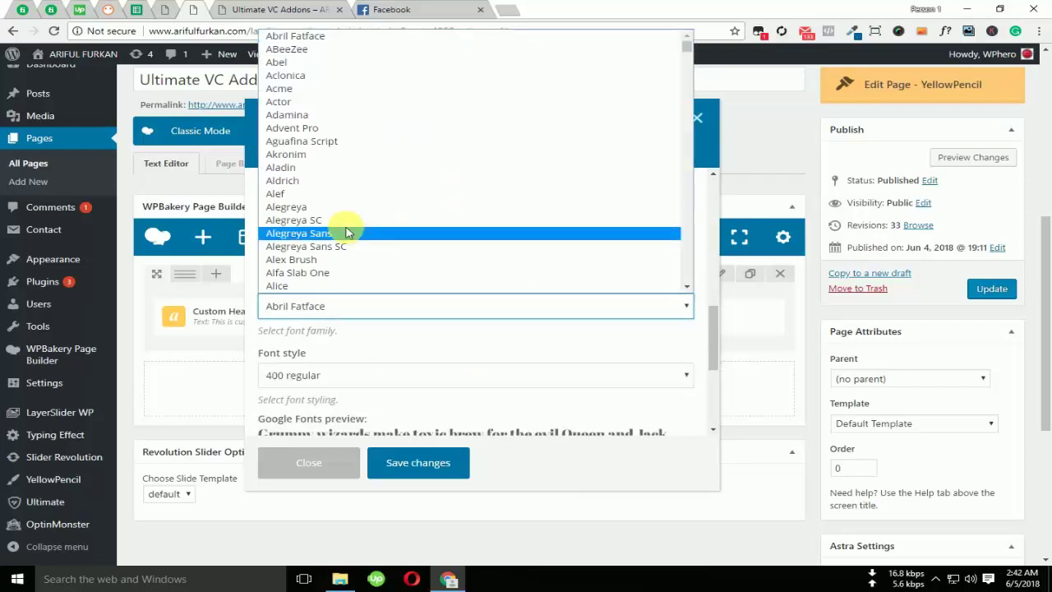
{"action": "key", "text": "s"}
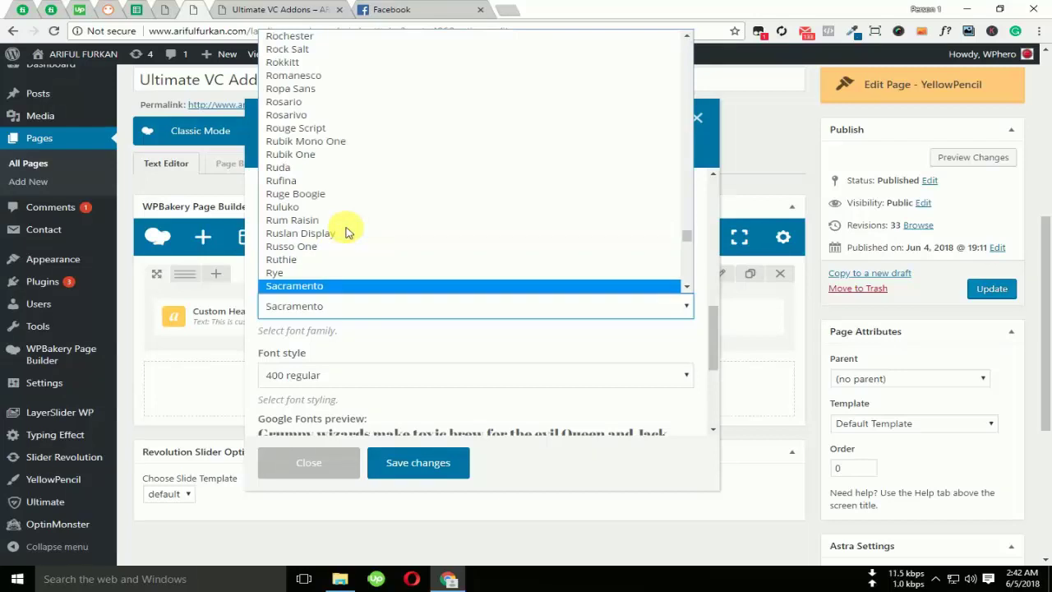
{"action": "key", "text": "o"}
{"action": "key", "text": "p"}
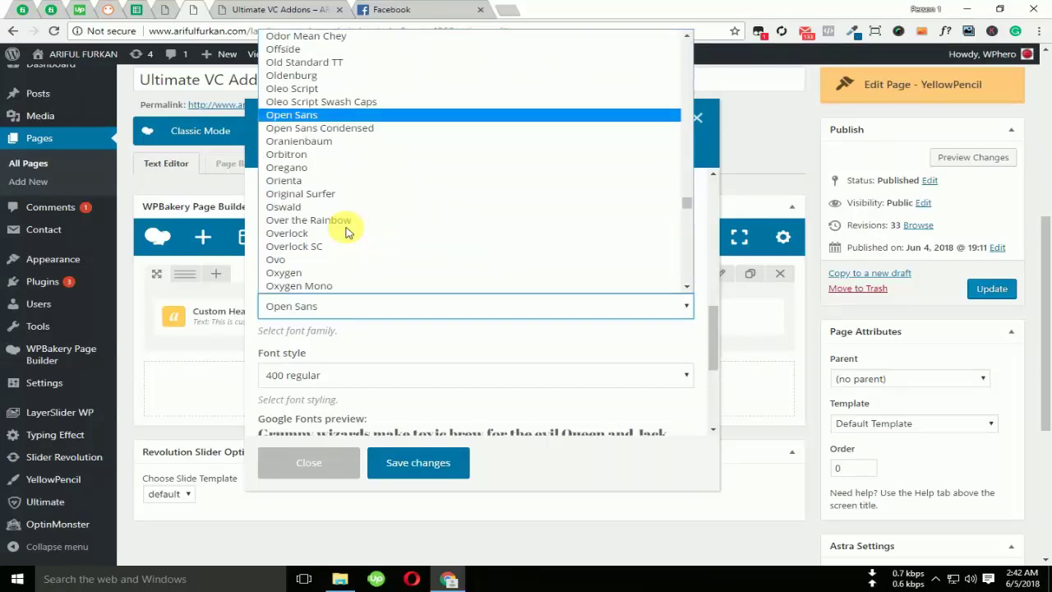
{"action": "left_click", "coordinate": [348, 116]}
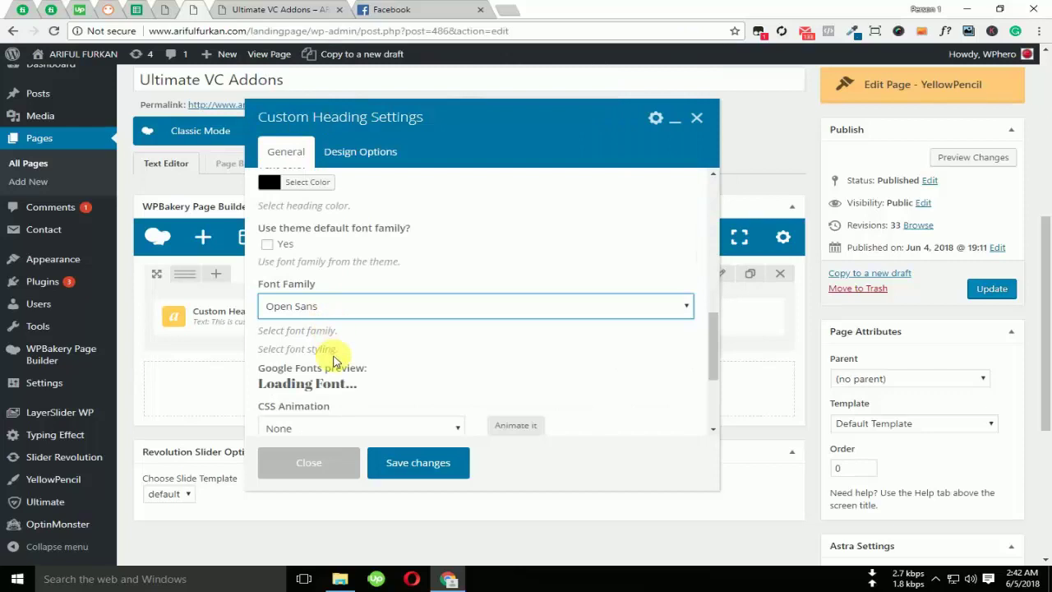
Set the heading's CSS animation to bounceIn
{"action": "scroll", "coordinate": [382, 366], "scroll_direction": "down", "scroll_amount": 2}
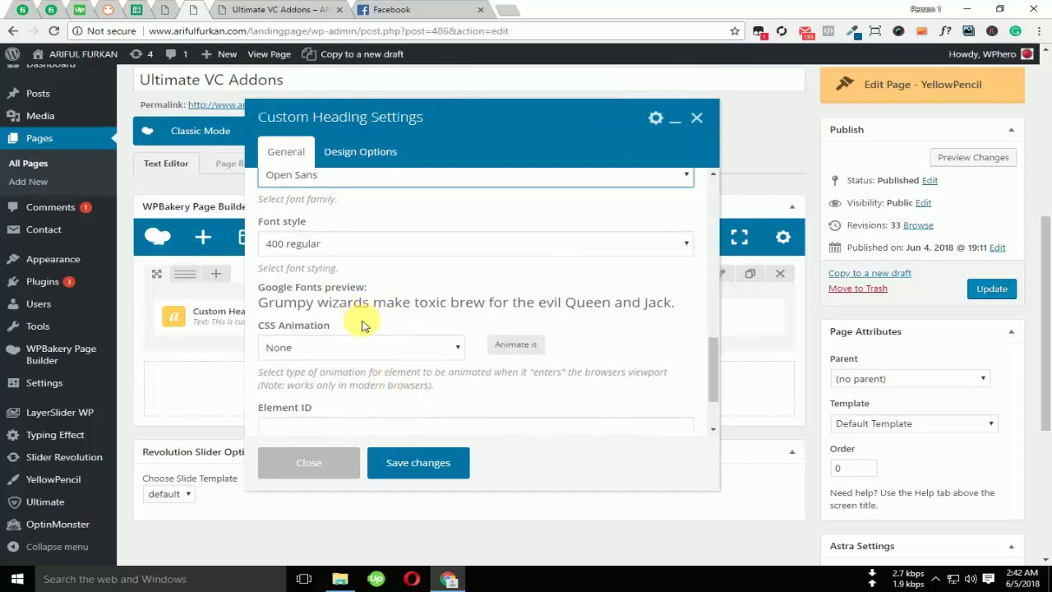
{"action": "left_click", "coordinate": [383, 348]}
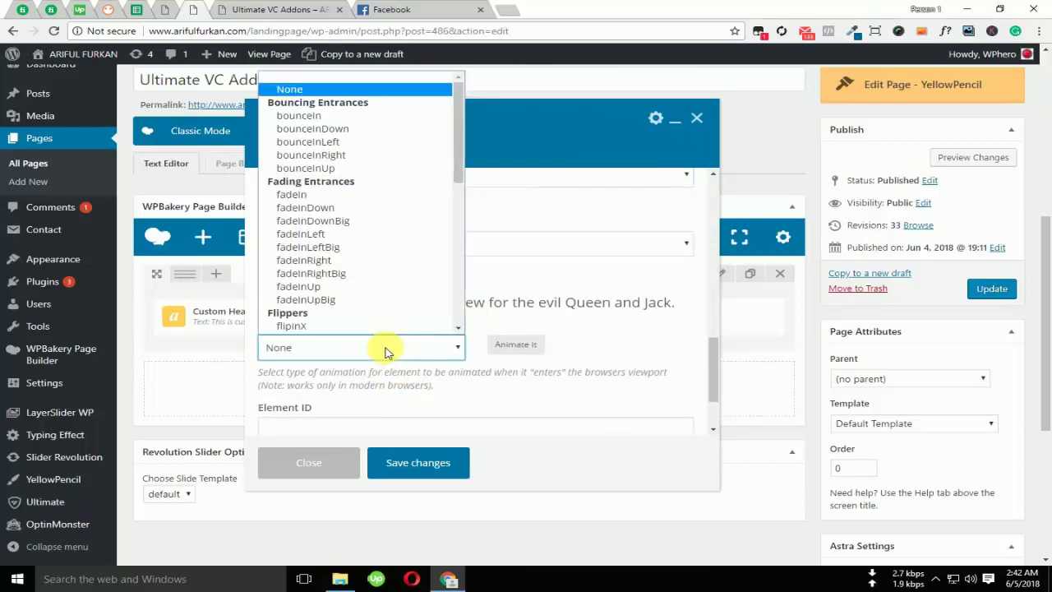
{"action": "scroll", "coordinate": [355, 247], "scroll_direction": "down", "scroll_amount": 5}
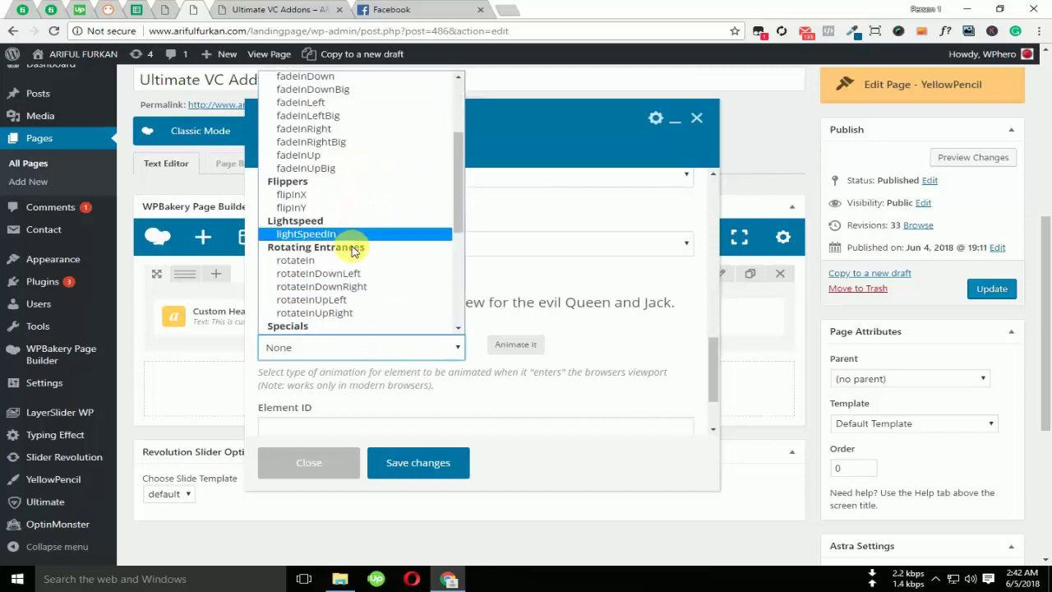
{"action": "scroll", "coordinate": [353, 257], "scroll_direction": "up", "scroll_amount": 5}
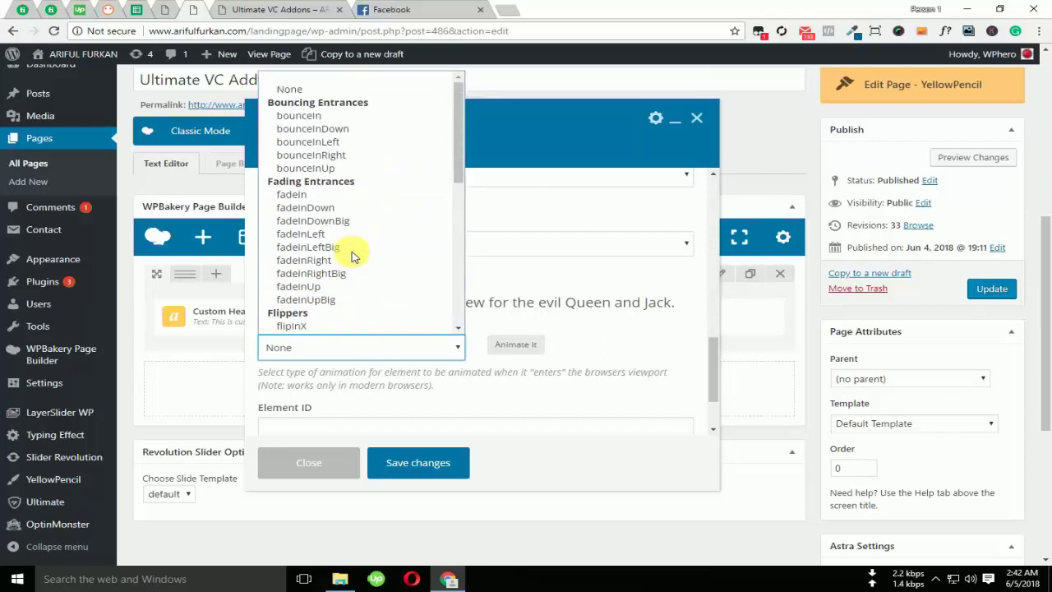
{"action": "left_click", "coordinate": [316, 115]}
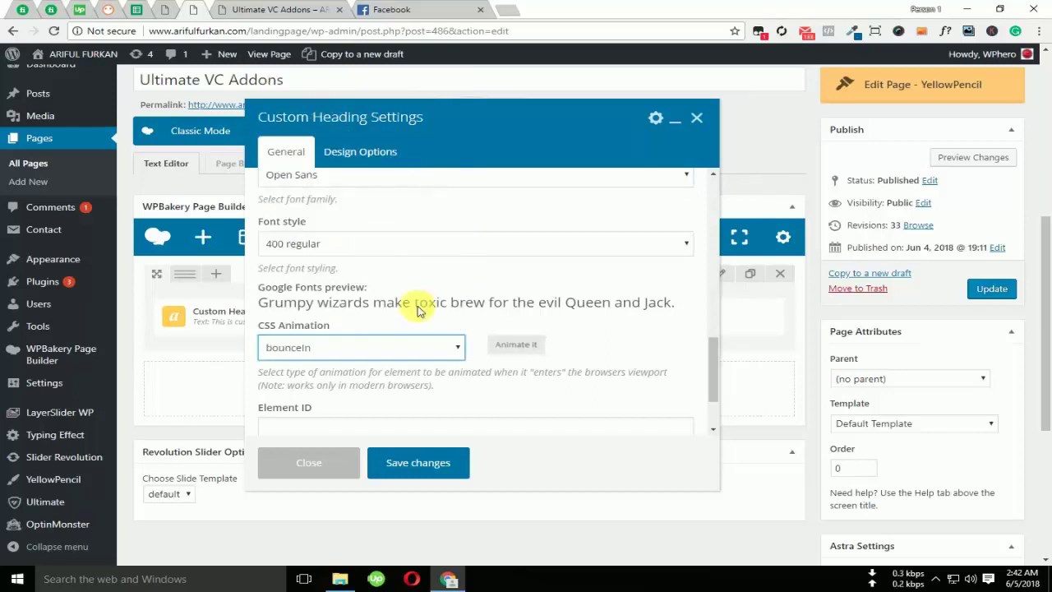
Set the heading's CSS animation to zoomIn and save the heading settings
{"action": "left_click", "coordinate": [428, 347]}
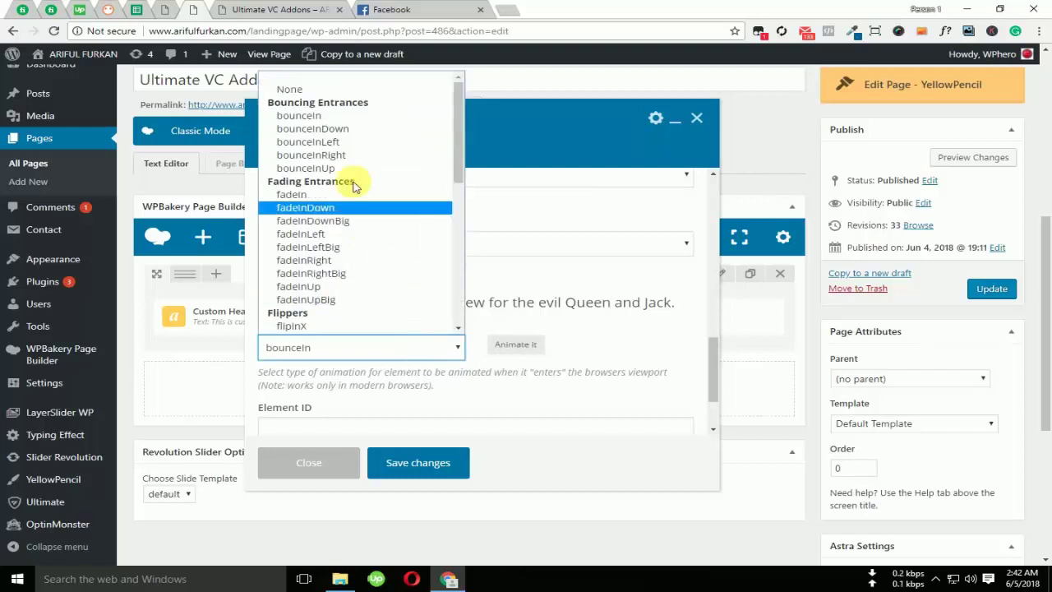
{"action": "scroll", "coordinate": [345, 235], "scroll_direction": "down", "scroll_amount": 5}
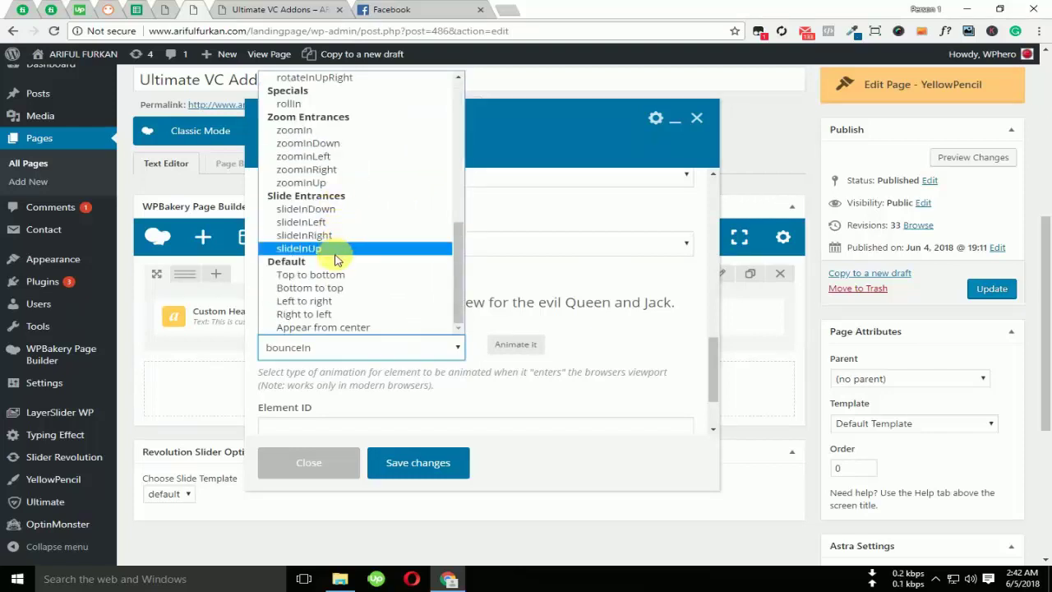
{"action": "left_click", "coordinate": [329, 130]}
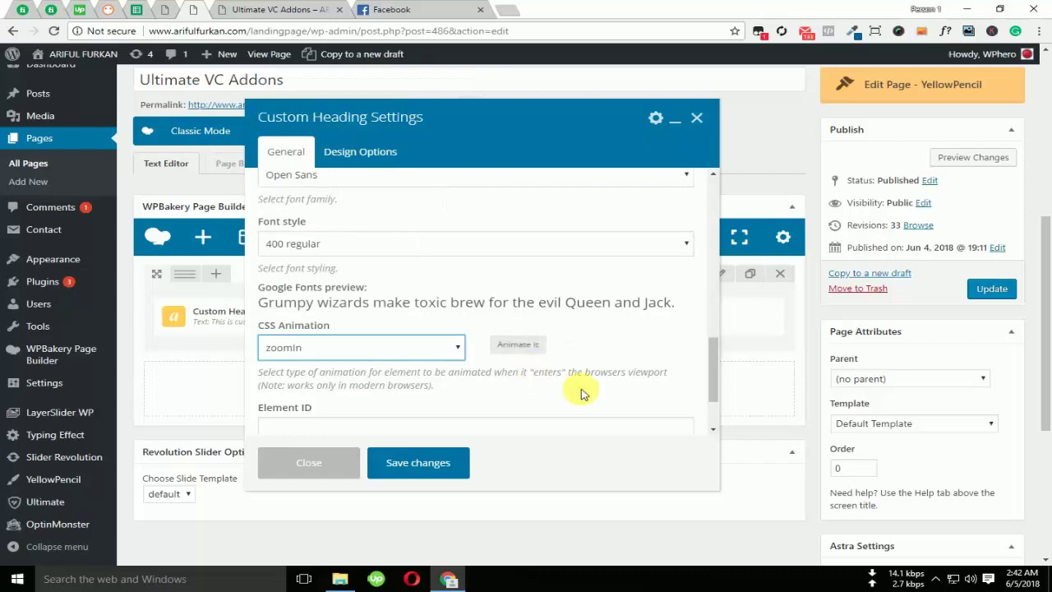
{"action": "left_click", "coordinate": [409, 462]}
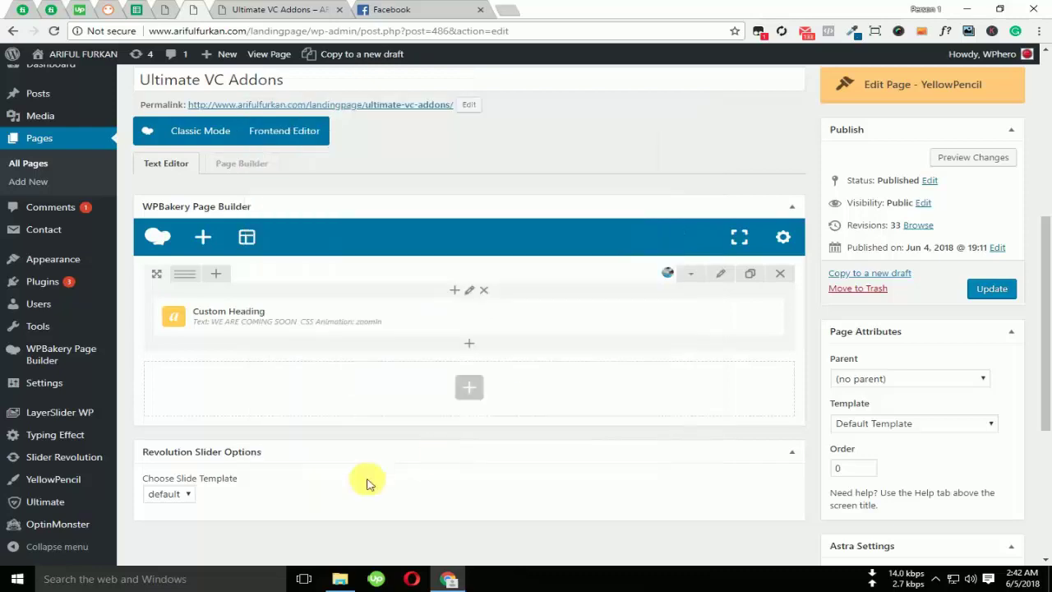
Add an Ultimate VC Addons Countdown element below the custom heading and set its timer style to Digit and Unit Up and Down
{"action": "left_click", "coordinate": [475, 344]}
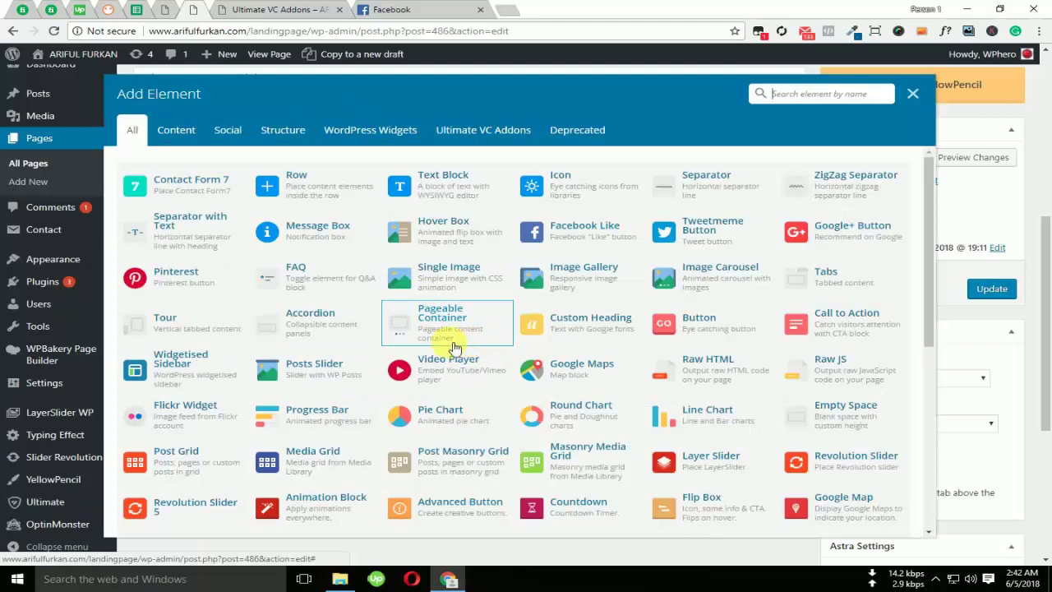
{"action": "left_click", "coordinate": [444, 137]}
{"action": "left_click", "coordinate": [440, 185]}
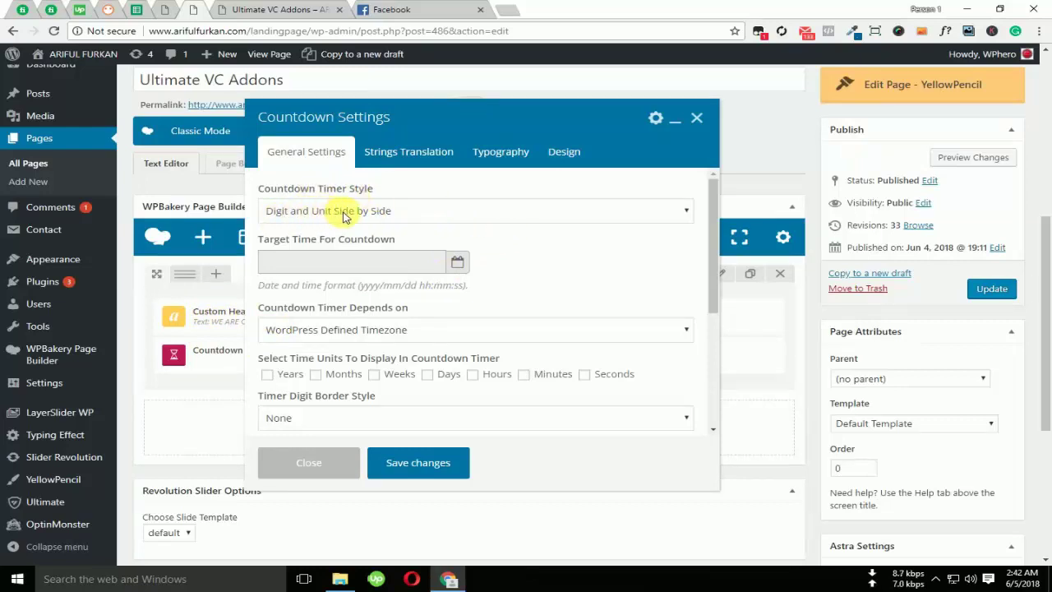
{"action": "left_click", "coordinate": [388, 215]}
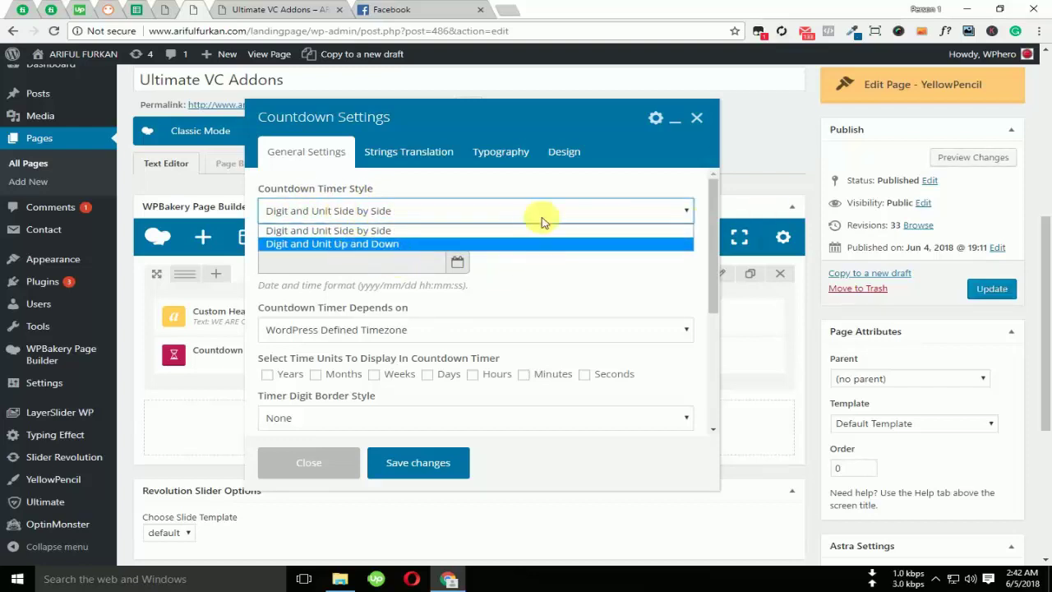
{"action": "left_click", "coordinate": [376, 244]}
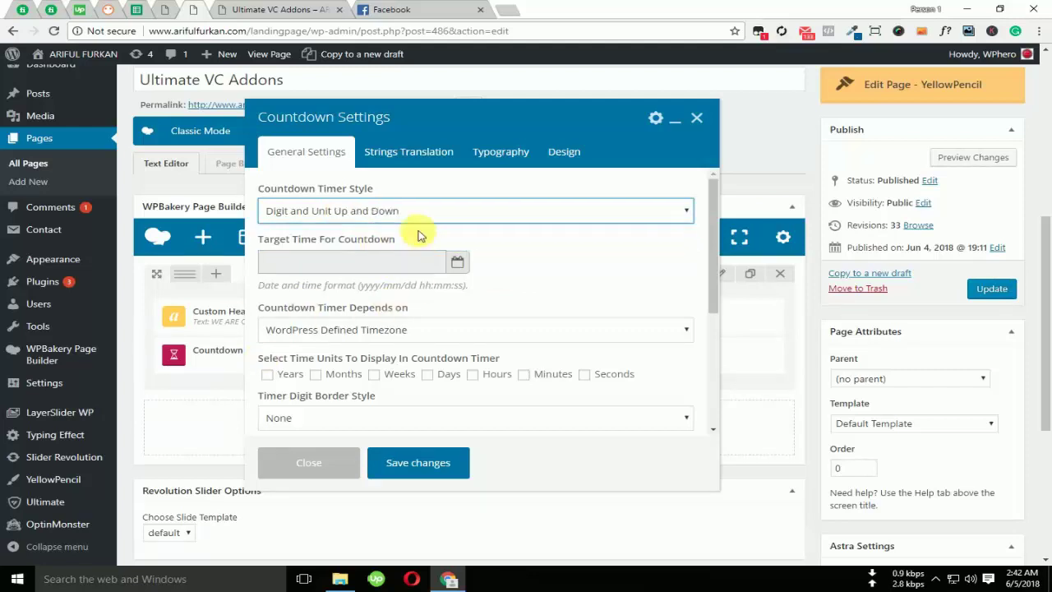
Set the countdown's target date to June 13, 2018
{"action": "left_click_drag", "start_coordinate": [293, 240], "coordinate": [392, 244]}
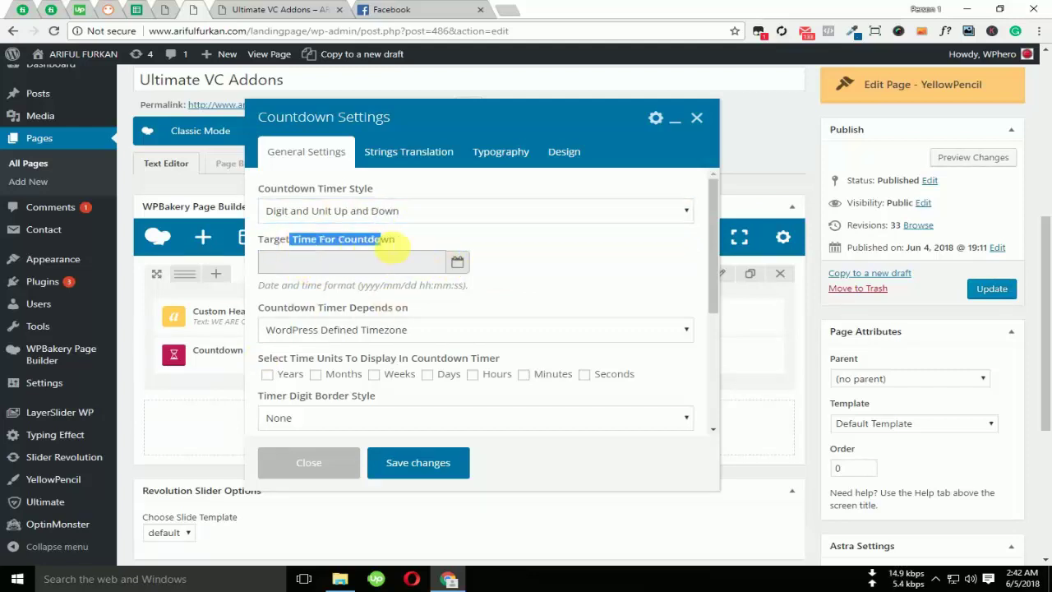
{"action": "left_click", "coordinate": [413, 244]}
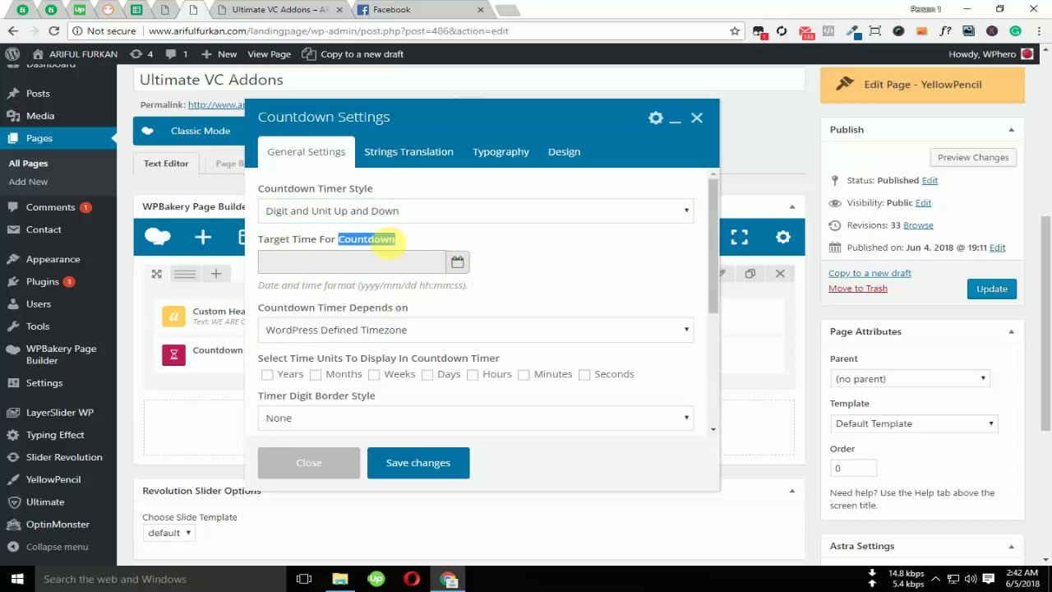
{"action": "left_click_drag", "start_coordinate": [338, 244], "coordinate": [283, 245]}
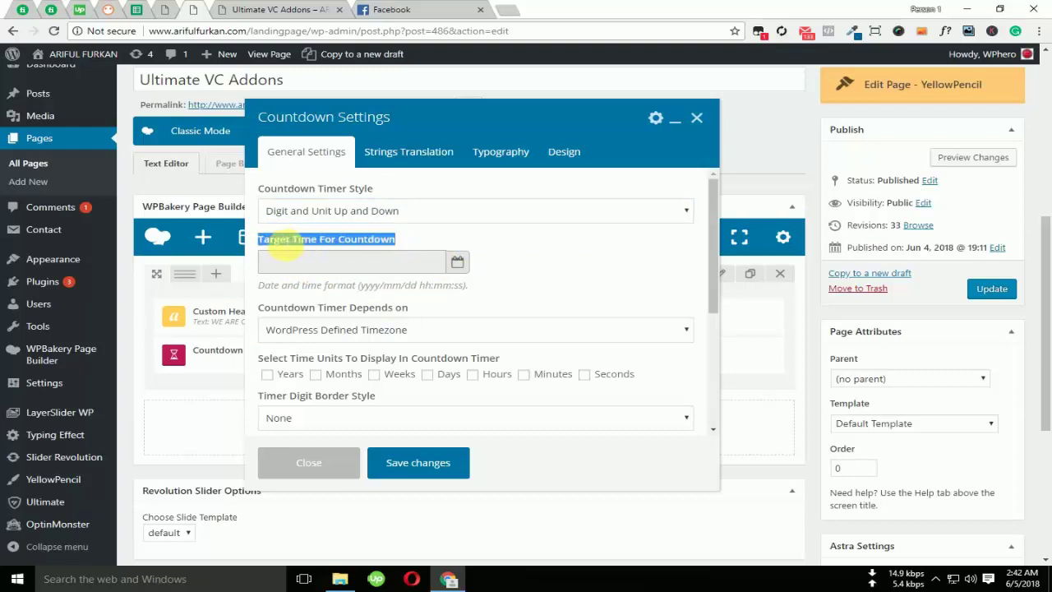
{"action": "left_click", "coordinate": [416, 244]}
{"action": "left_click", "coordinate": [458, 262]}
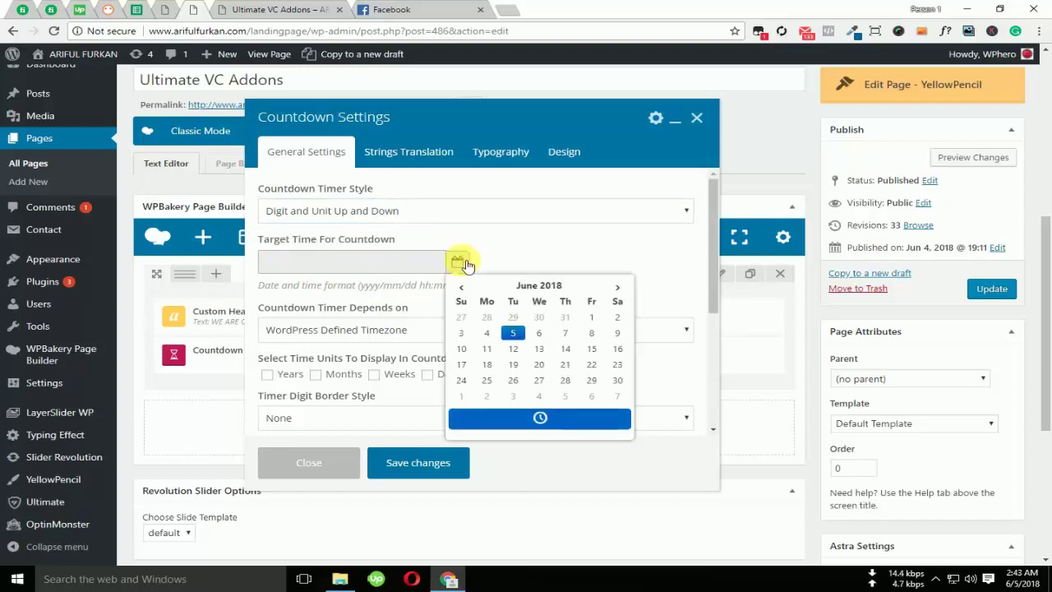
{"action": "scroll", "coordinate": [534, 337], "scroll_direction": "down", "scroll_amount": 1}
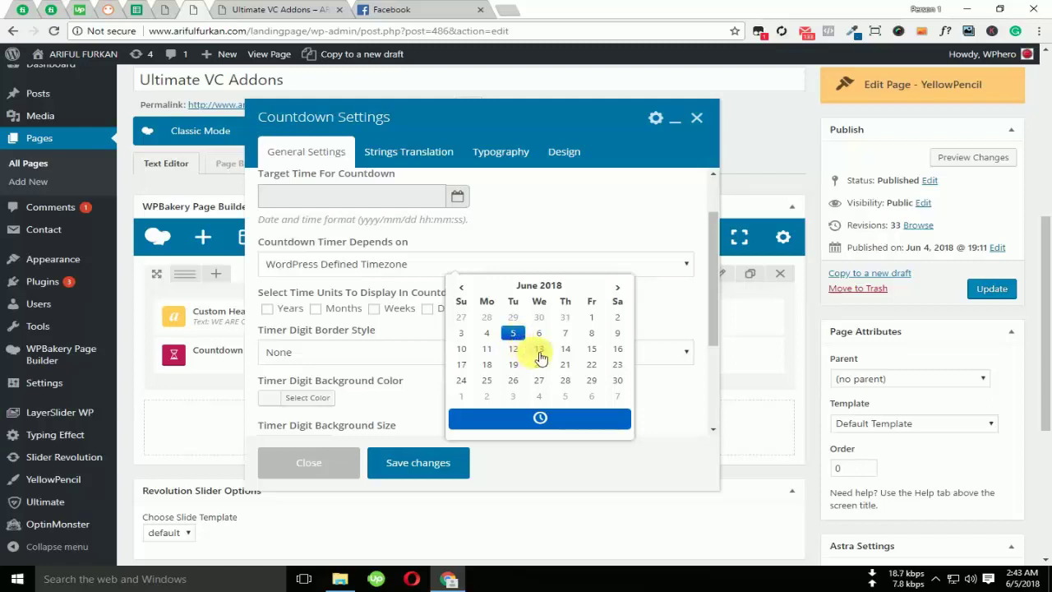
{"action": "left_click", "coordinate": [540, 352]}
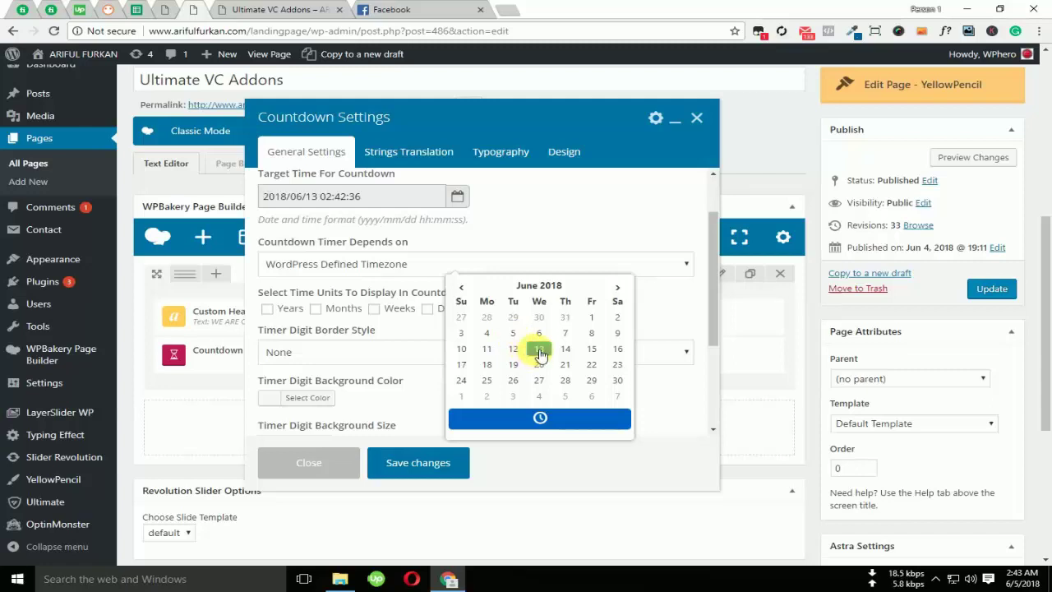
{"action": "left_click", "coordinate": [576, 219]}
Enable Days, Hours, Minutes and Seconds as the countdown's displayed time units and save the countdown settings
{"action": "scroll", "coordinate": [444, 359], "scroll_direction": "down", "scroll_amount": 1}
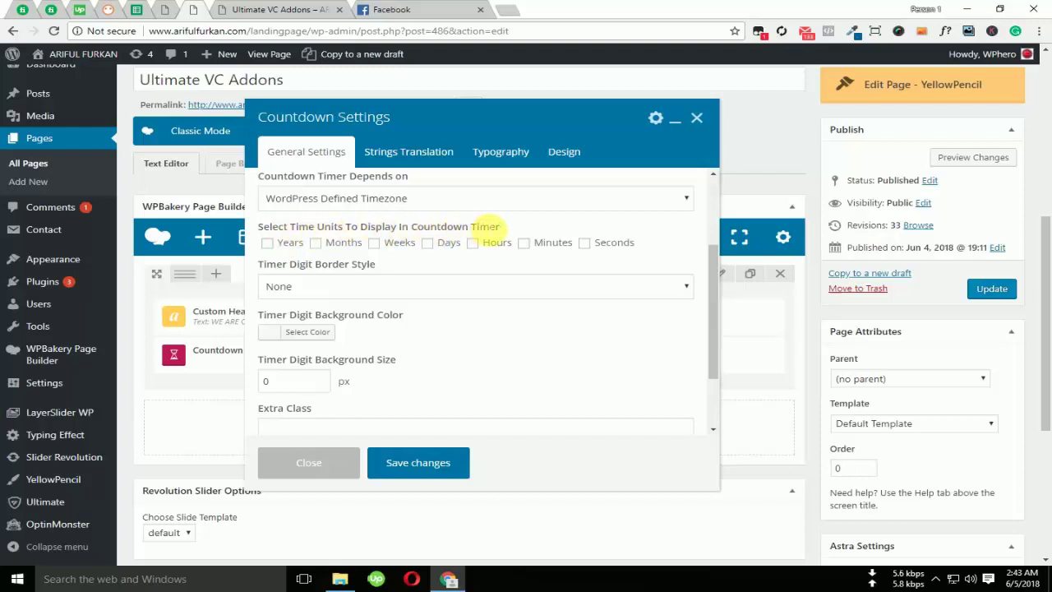
{"action": "left_click_drag", "start_coordinate": [500, 226], "coordinate": [349, 247]}
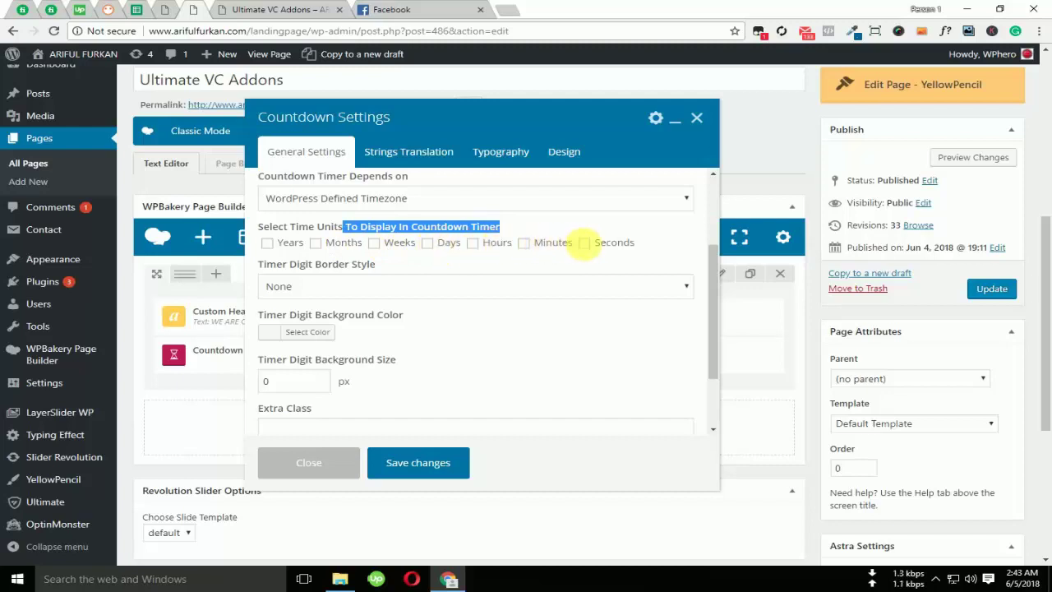
{"action": "left_click", "coordinate": [429, 244]}
{"action": "left_click", "coordinate": [475, 244]}
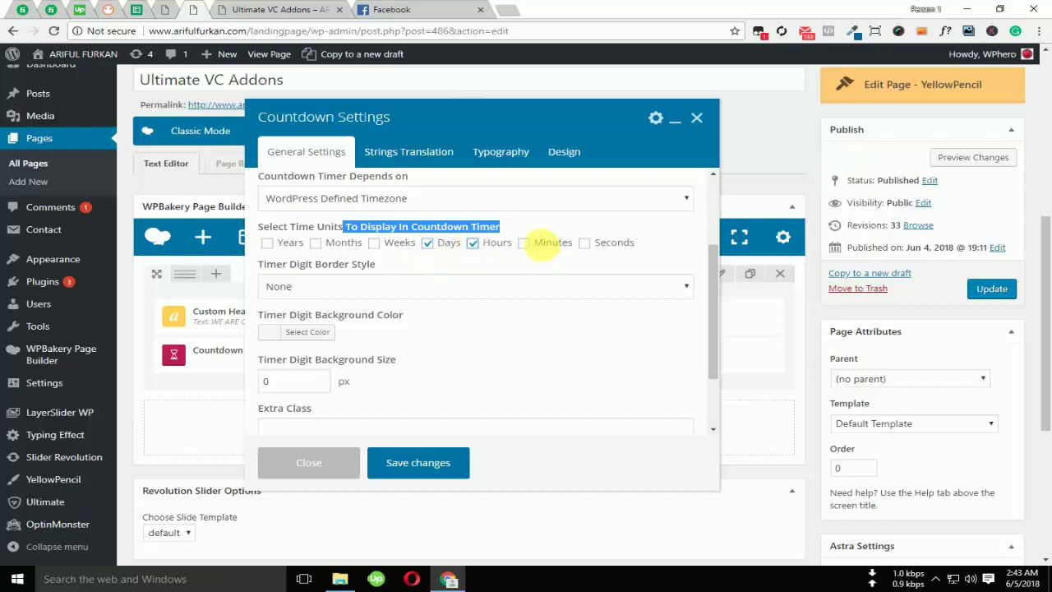
{"action": "left_click", "coordinate": [525, 244]}
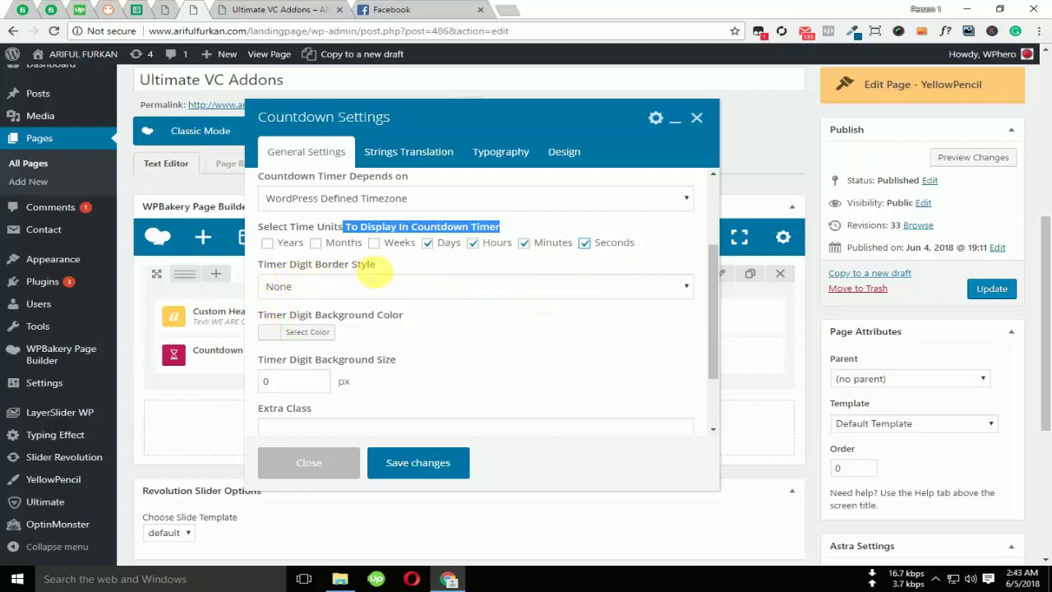
{"action": "scroll", "coordinate": [411, 312], "scroll_direction": "down", "scroll_amount": 2}
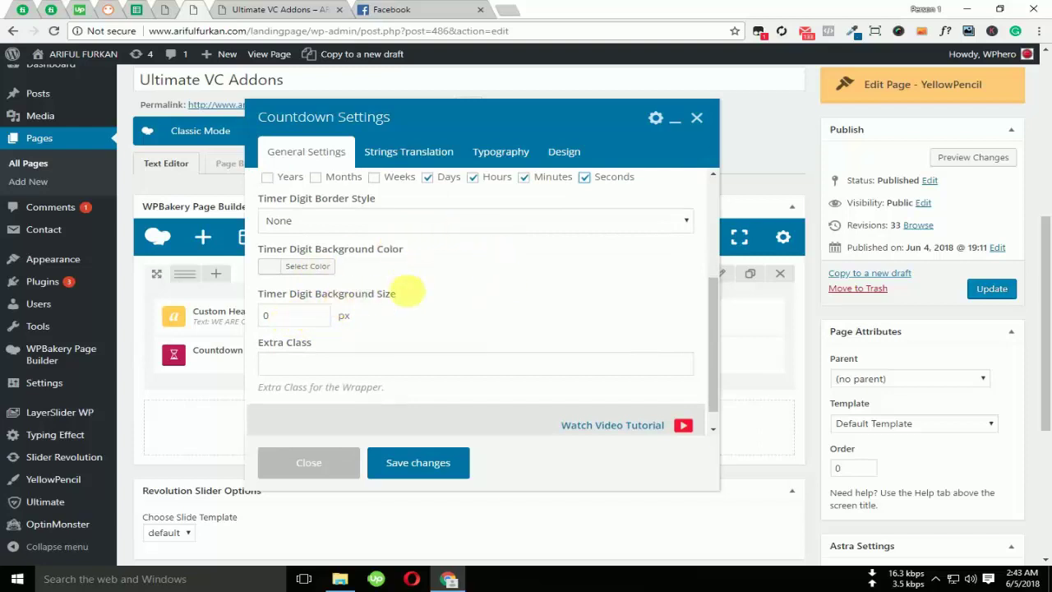
{"action": "scroll", "coordinate": [493, 353], "scroll_direction": "down", "scroll_amount": 1}
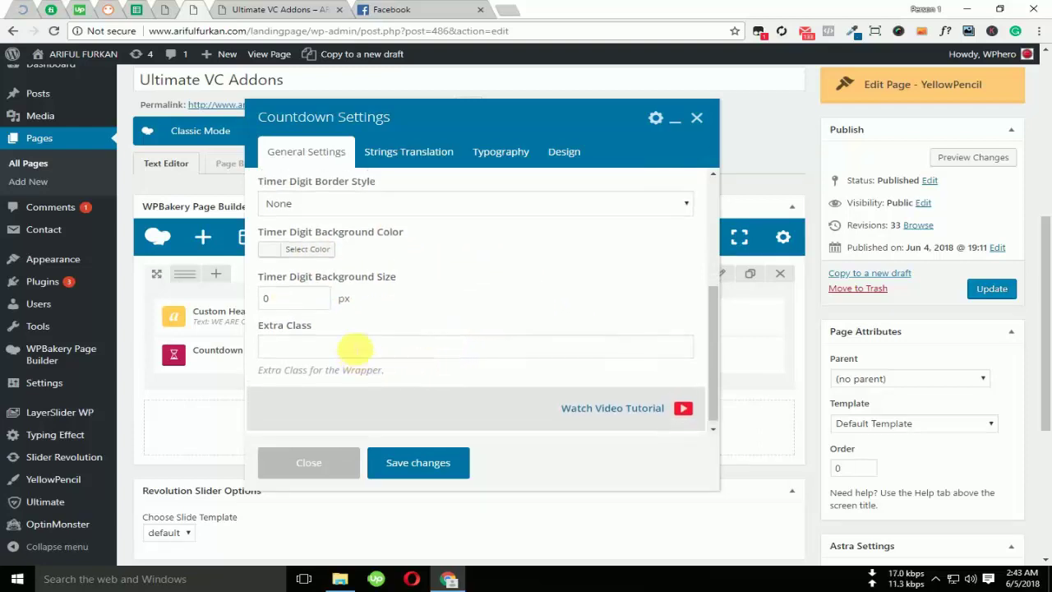
{"action": "scroll", "coordinate": [350, 353], "scroll_direction": "up", "scroll_amount": 3}
{"action": "scroll", "coordinate": [378, 394], "scroll_direction": "down", "scroll_amount": 4}
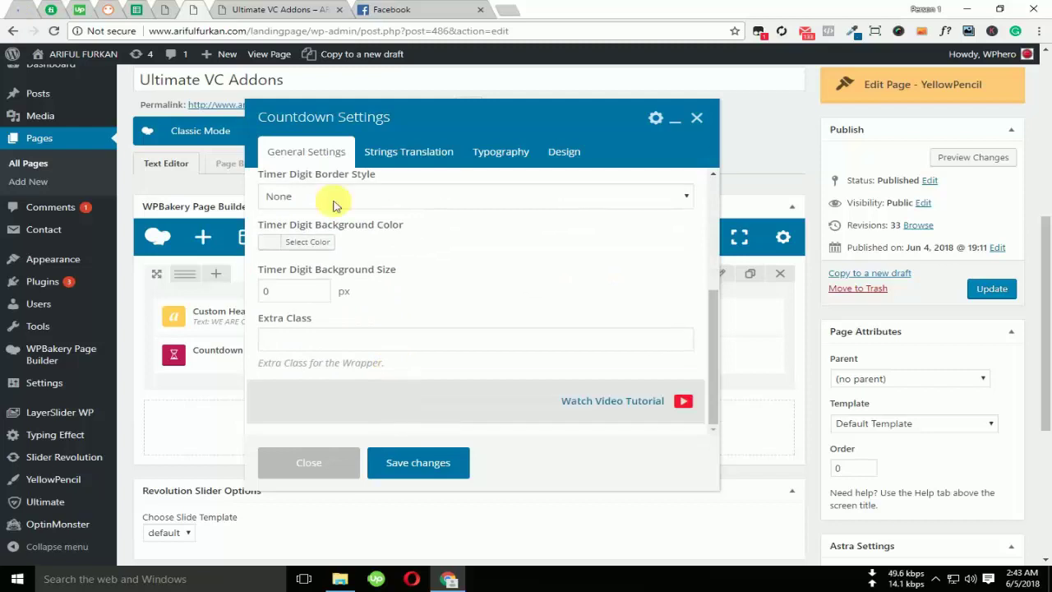
{"action": "left_click", "coordinate": [399, 460]}
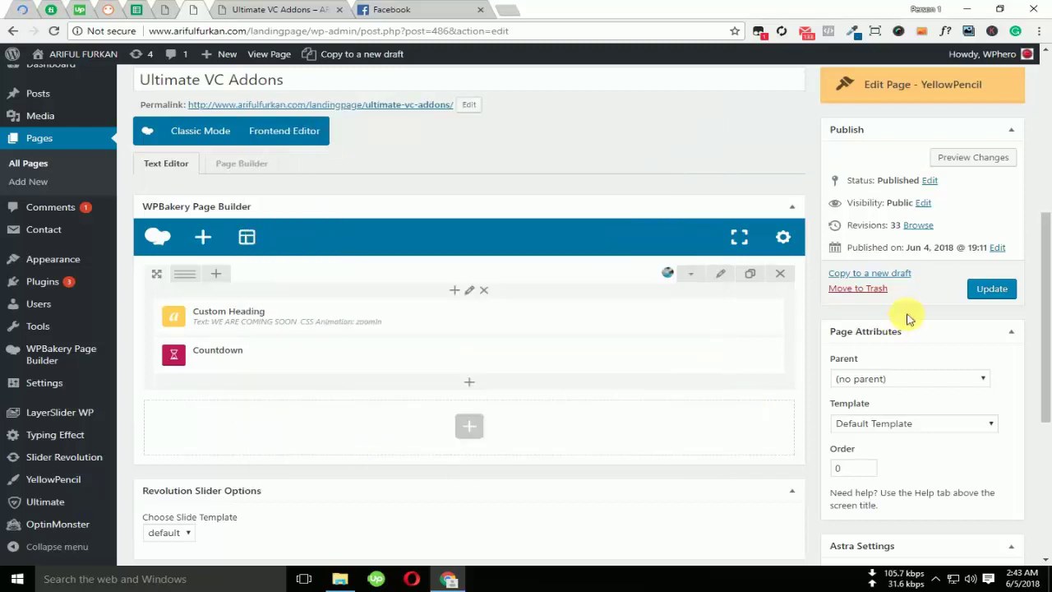
Update the page and reload its live version
{"action": "left_click", "coordinate": [992, 295]}
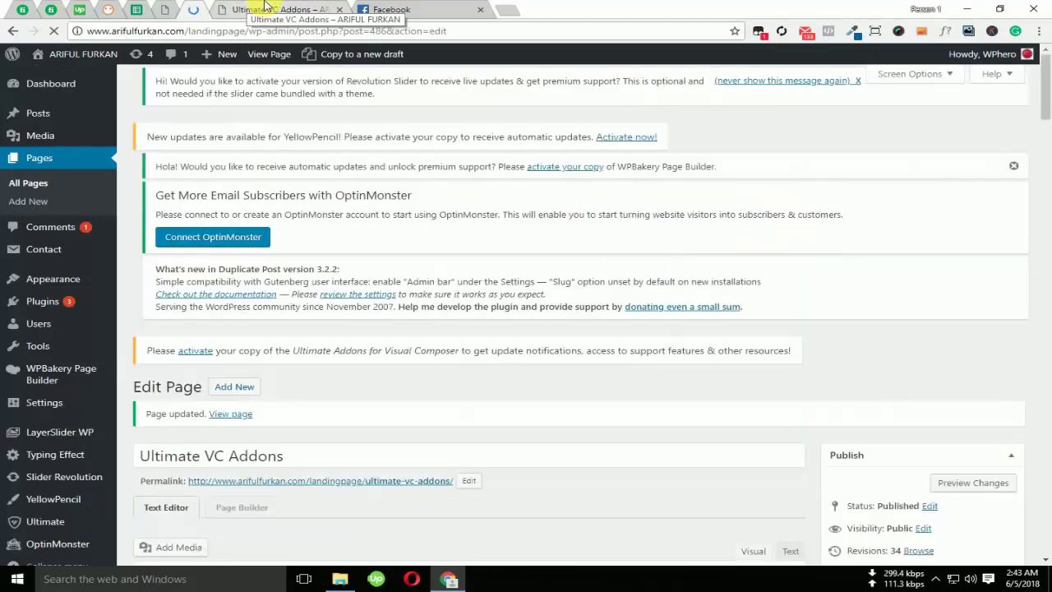
{"action": "left_click", "coordinate": [255, 9]}
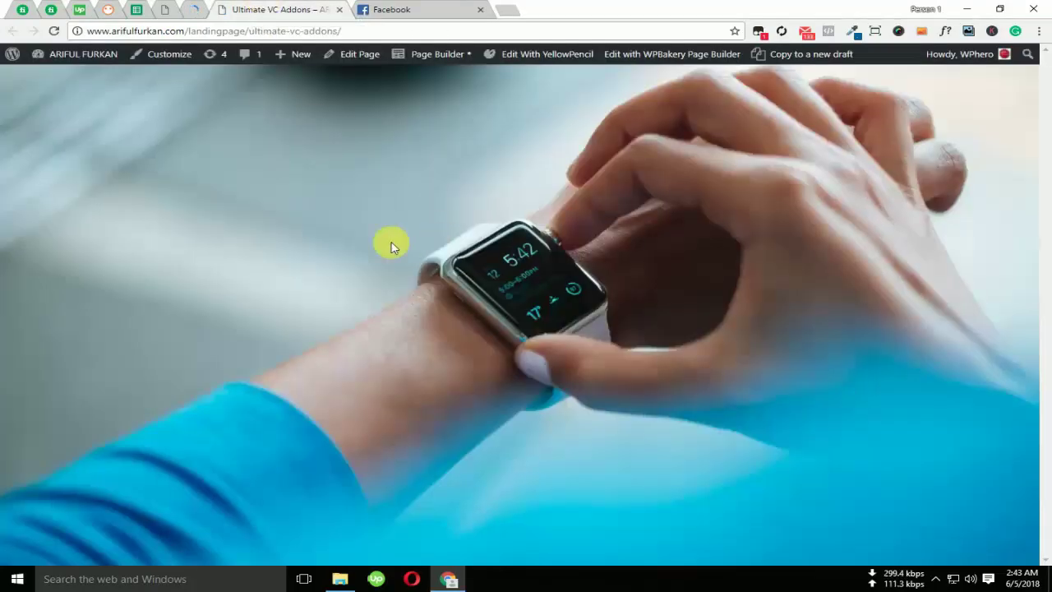
{"action": "left_click", "coordinate": [54, 30]}
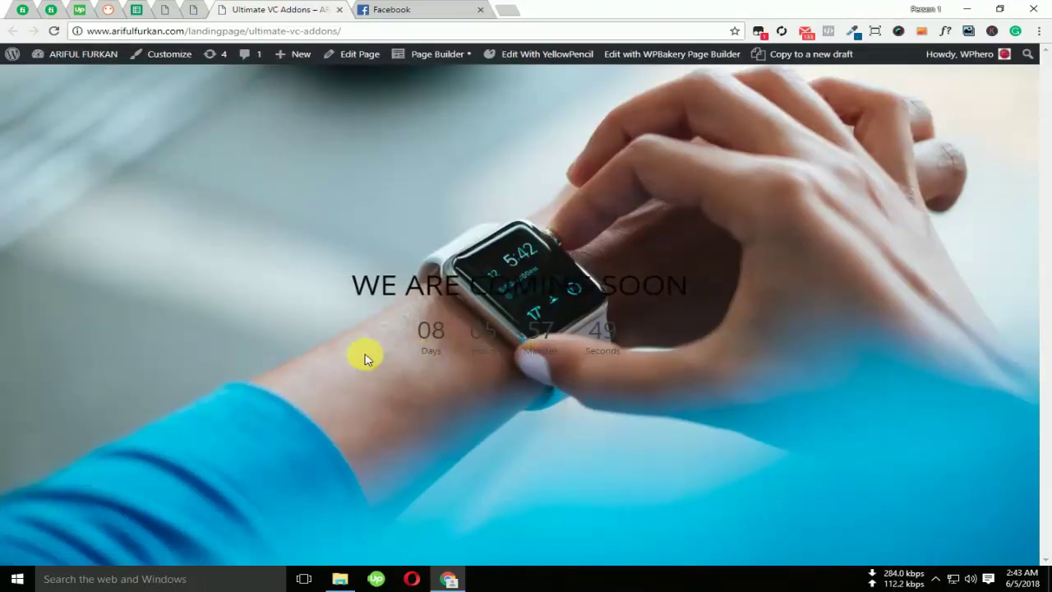
Examine how the heading and the countdown digits and units look over the background image on the live page
{"action": "left_click_drag", "start_coordinate": [490, 285], "coordinate": [329, 286]}
{"action": "left_click", "coordinate": [436, 338]}
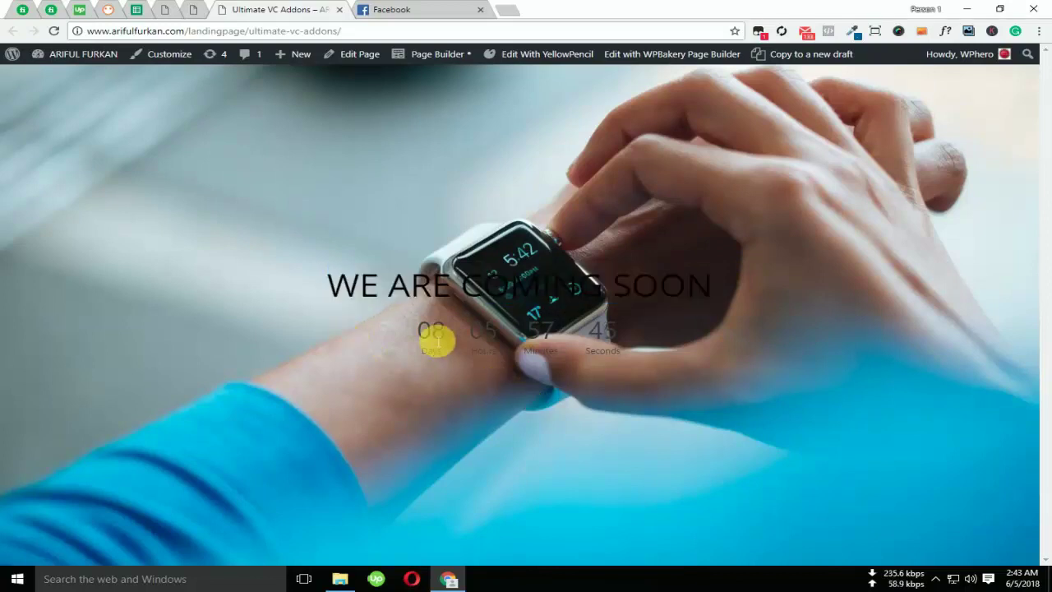
{"action": "mouse_move", "coordinate": [424, 333]}
{"action": "left_mouse_down"}
{"action": "mouse_move", "coordinate": [630, 329]}
{"action": "mouse_move", "coordinate": [425, 334]}
{"action": "left_mouse_up"}
{"action": "left_click", "coordinate": [632, 328]}
{"action": "left_click", "coordinate": [477, 332]}
{"action": "left_click", "coordinate": [557, 328]}
{"action": "left_click", "coordinate": [425, 334]}
Return to the page editor and set the custom heading's font style to 800 bold regular
{"action": "left_click", "coordinate": [193, 10]}
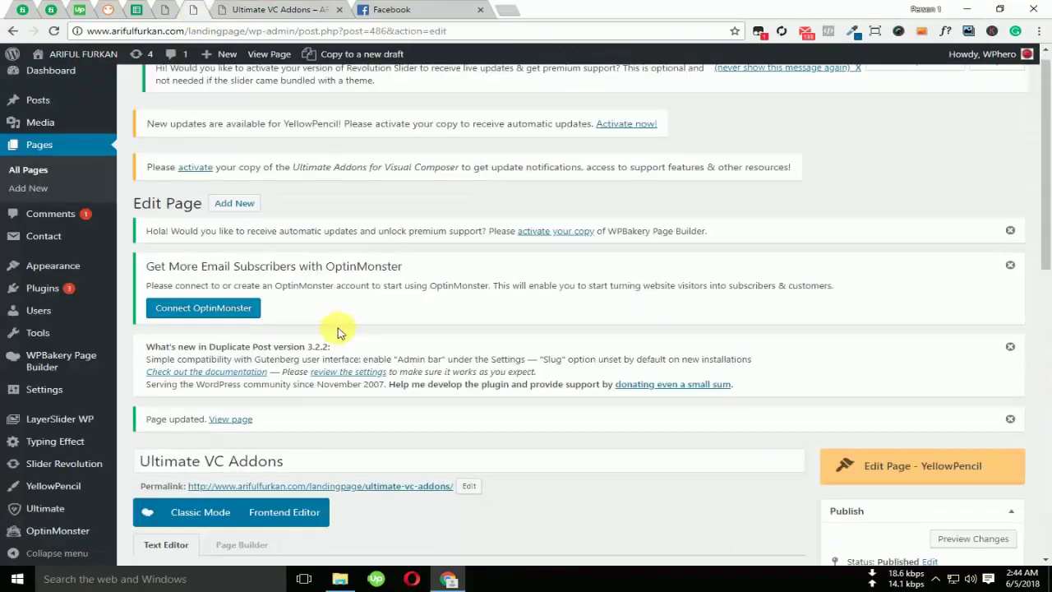
{"action": "scroll", "coordinate": [337, 337], "scroll_direction": "down", "scroll_amount": 6}
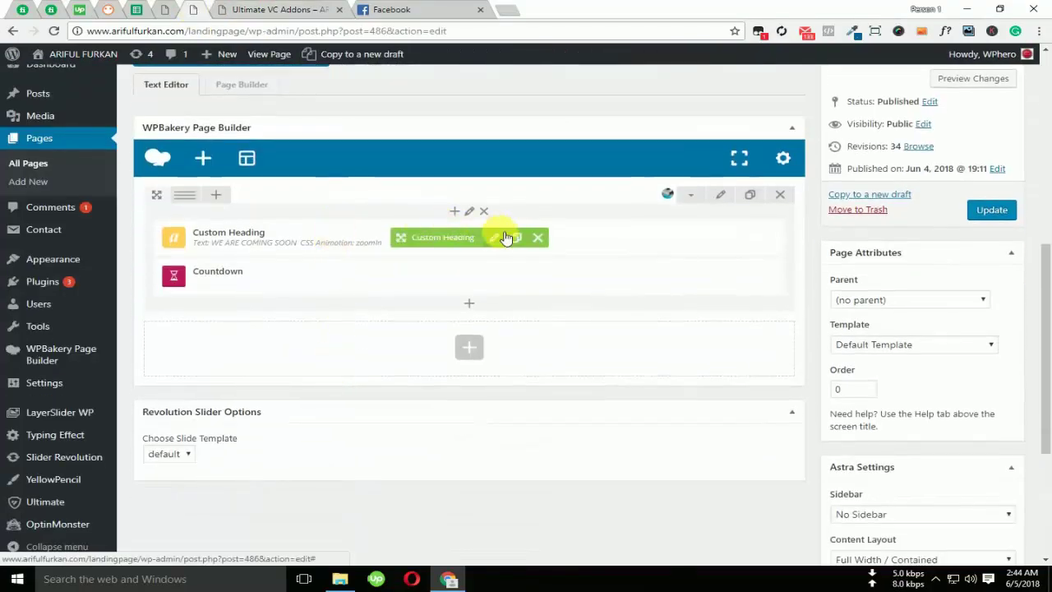
{"action": "left_click", "coordinate": [504, 238]}
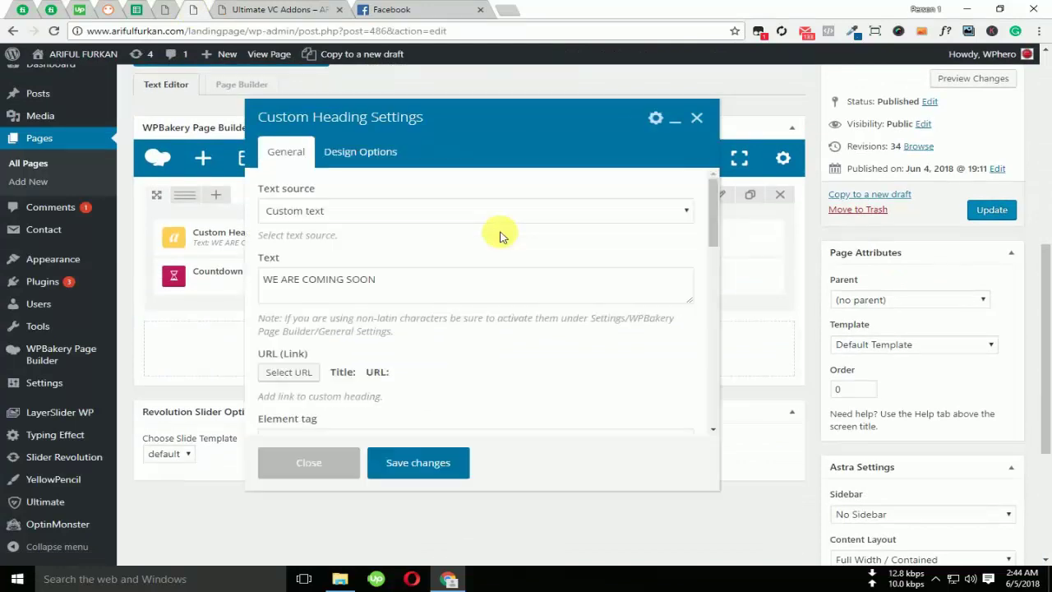
{"action": "scroll", "coordinate": [386, 383], "scroll_direction": "down", "scroll_amount": 2}
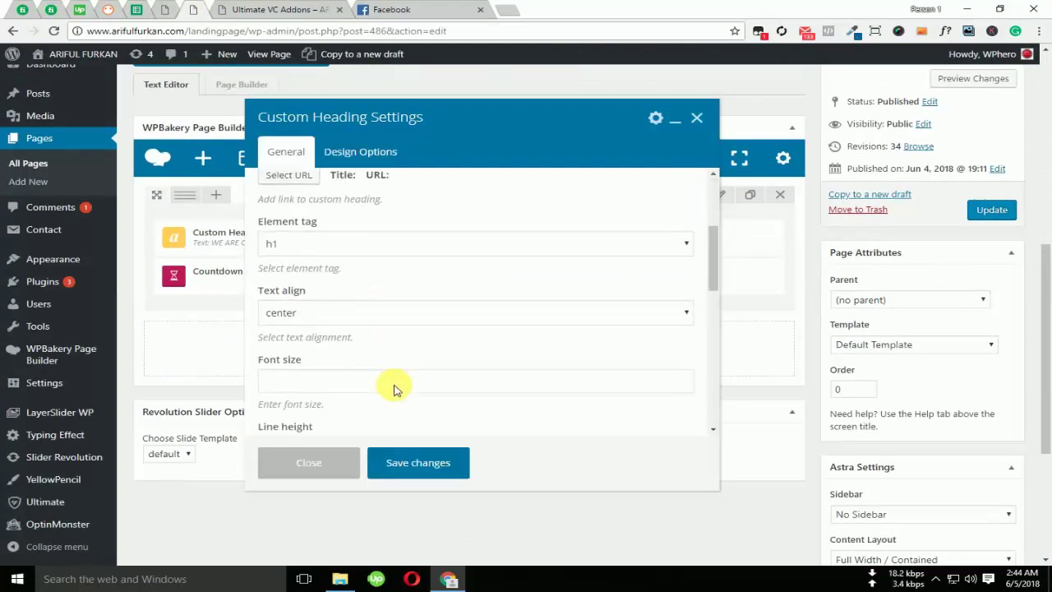
{"action": "scroll", "coordinate": [399, 390], "scroll_direction": "up", "scroll_amount": 2}
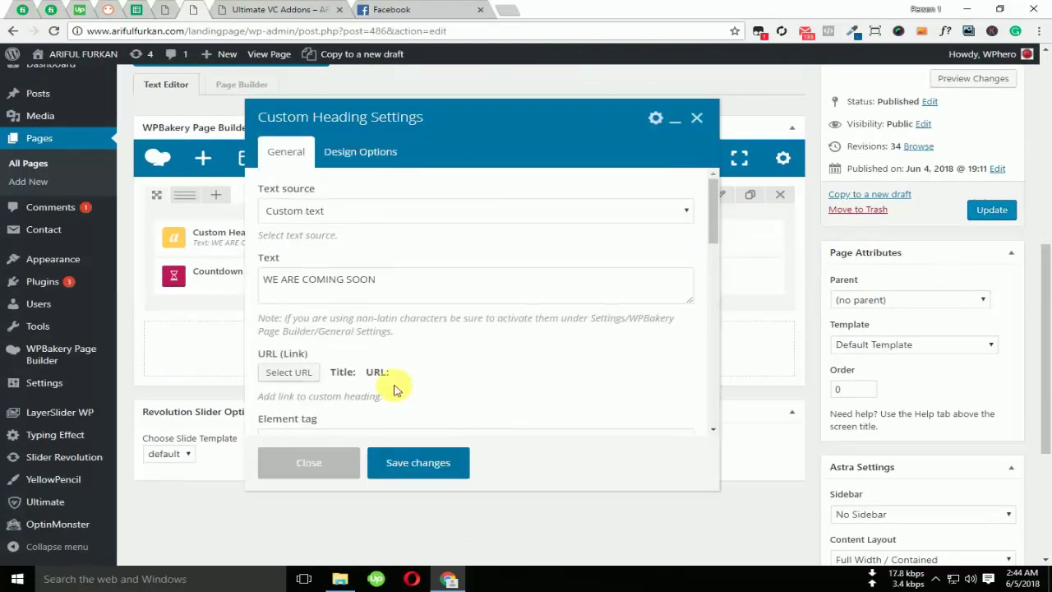
{"action": "scroll", "coordinate": [394, 389], "scroll_direction": "down", "scroll_amount": 5}
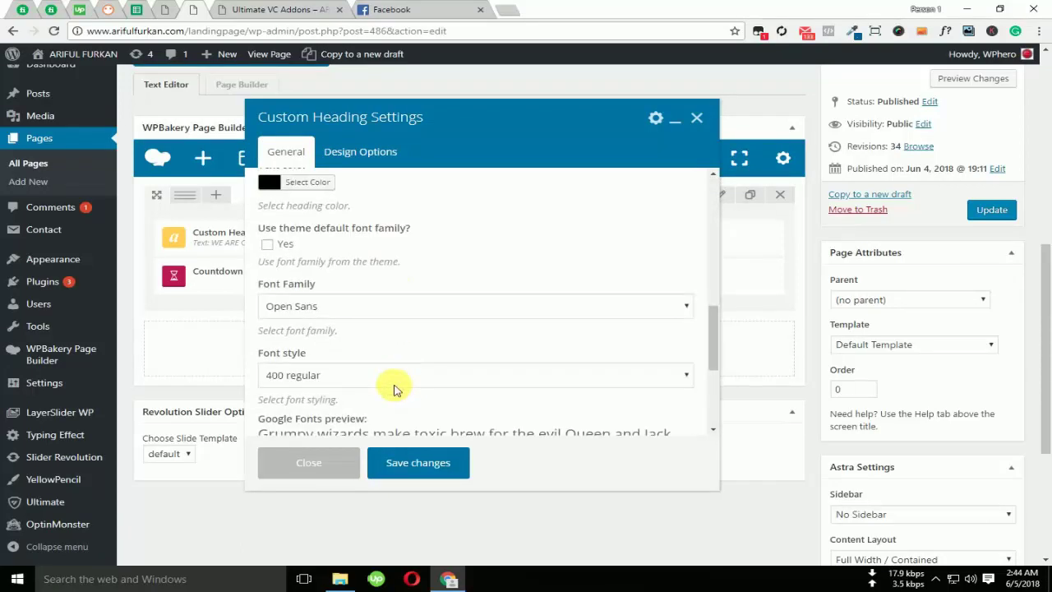
{"action": "scroll", "coordinate": [394, 389], "scroll_direction": "down", "scroll_amount": 1}
{"action": "left_click", "coordinate": [371, 311]}
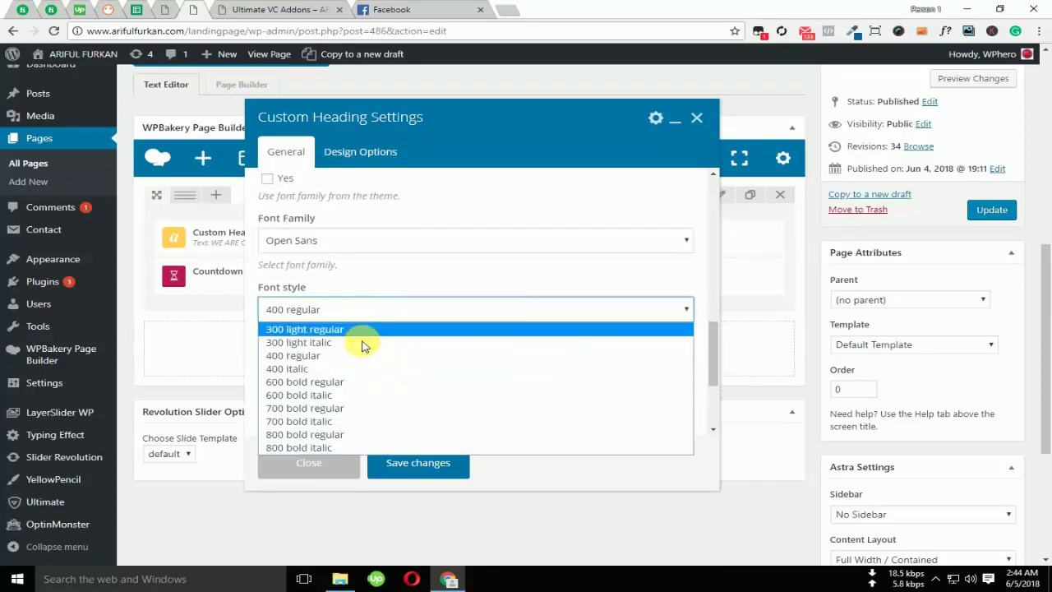
{"action": "left_click", "coordinate": [323, 434]}
Clear the custom heading's text color and save the heading settings
{"action": "scroll", "coordinate": [340, 317], "scroll_direction": "down", "scroll_amount": 2}
{"action": "scroll", "coordinate": [349, 321], "scroll_direction": "up", "scroll_amount": 5}
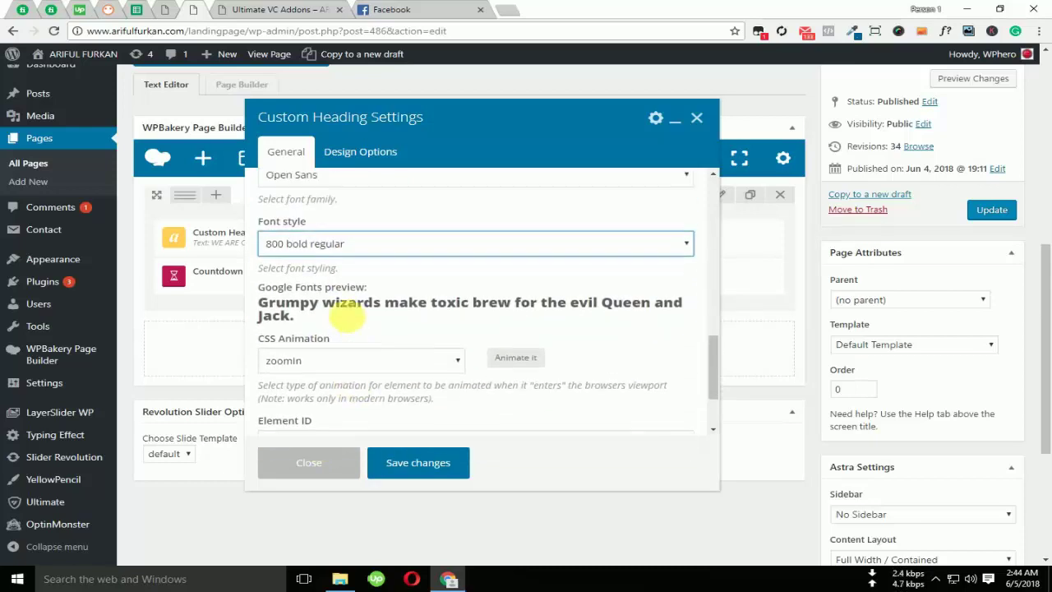
{"action": "left_click", "coordinate": [262, 318]}
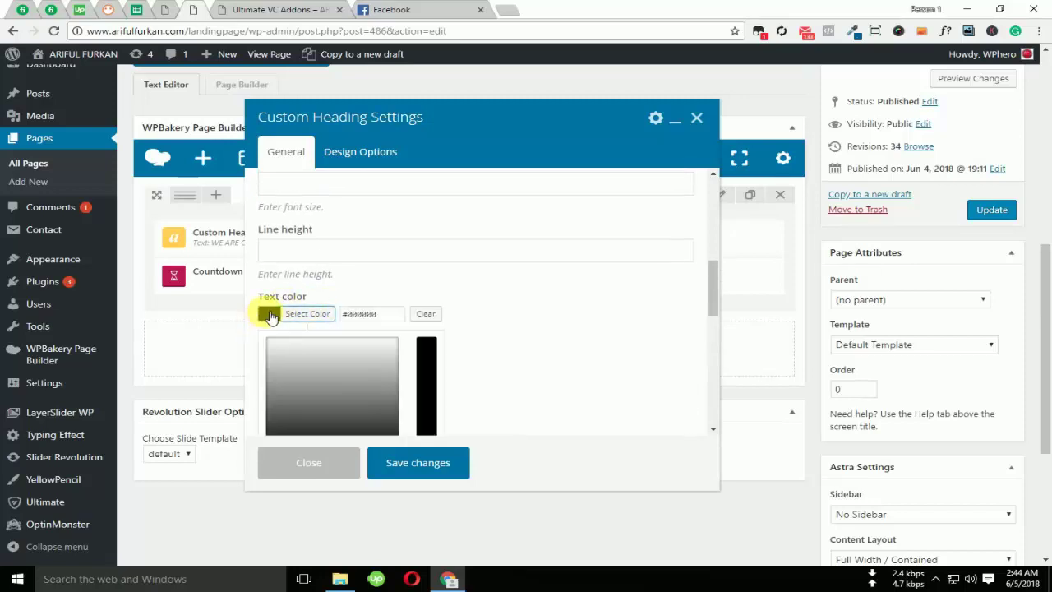
{"action": "left_click", "coordinate": [425, 312]}
{"action": "scroll", "coordinate": [520, 306], "scroll_direction": "down", "scroll_amount": 2}
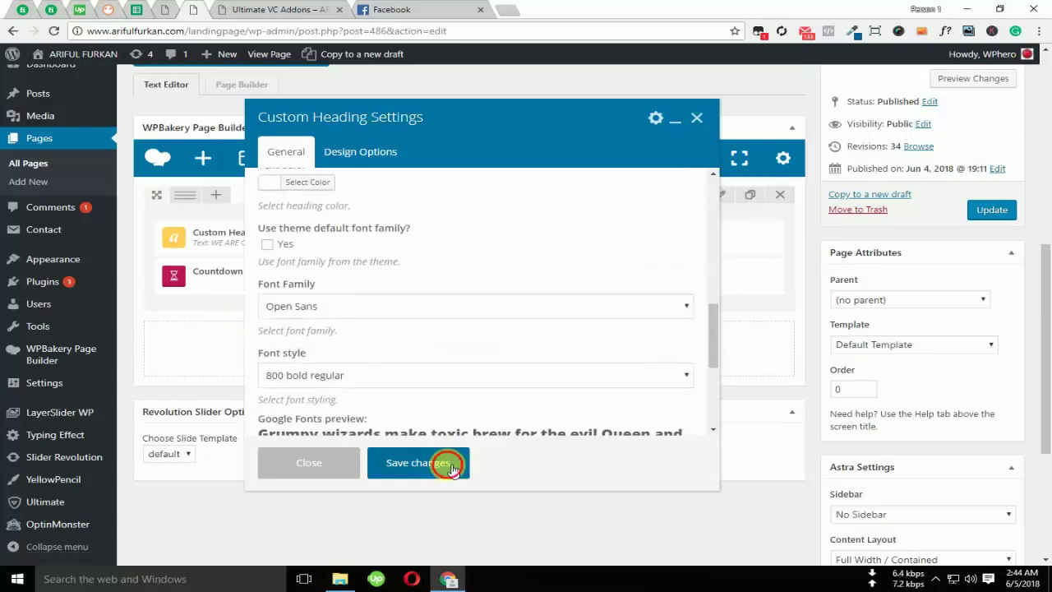
{"action": "left_click", "coordinate": [444, 463]}
Open the settings of the Countdown element below the custom heading
{"action": "left_click", "coordinate": [486, 276]}
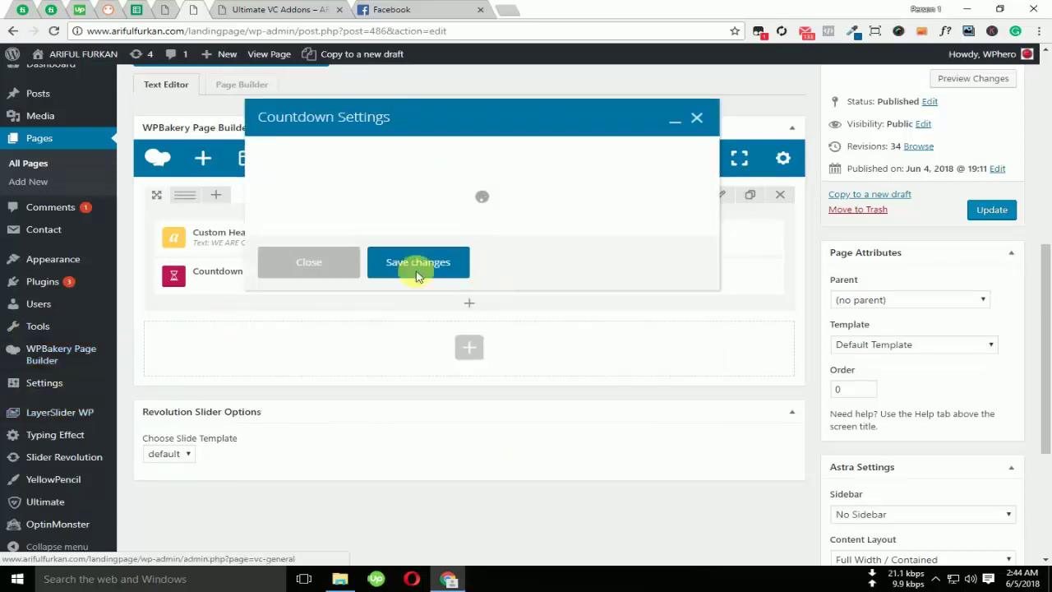
{"action": "scroll", "coordinate": [389, 348], "scroll_direction": "down", "scroll_amount": 1}
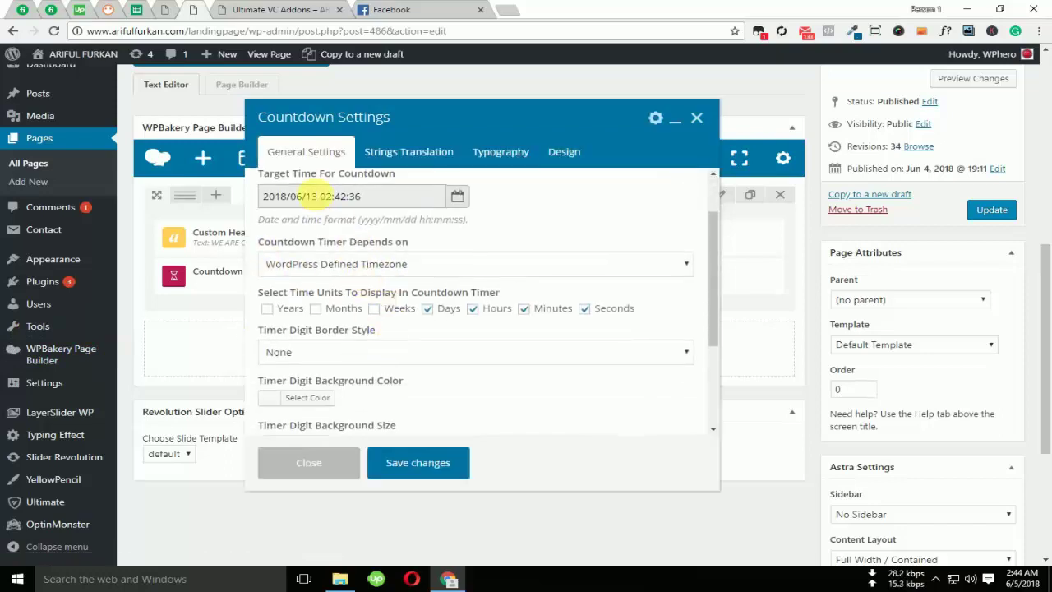
{"action": "scroll", "coordinate": [312, 196], "scroll_direction": "up", "scroll_amount": 1}
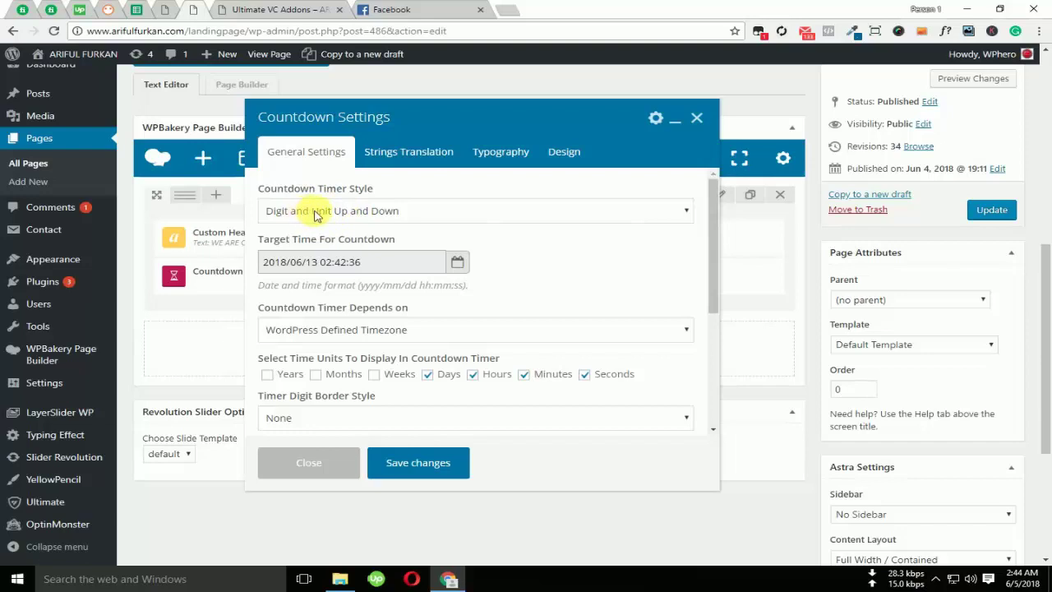
Compare the countdown's timer style, timezone choices and displayed time units with the timer on the live page
{"action": "left_click", "coordinate": [302, 7]}
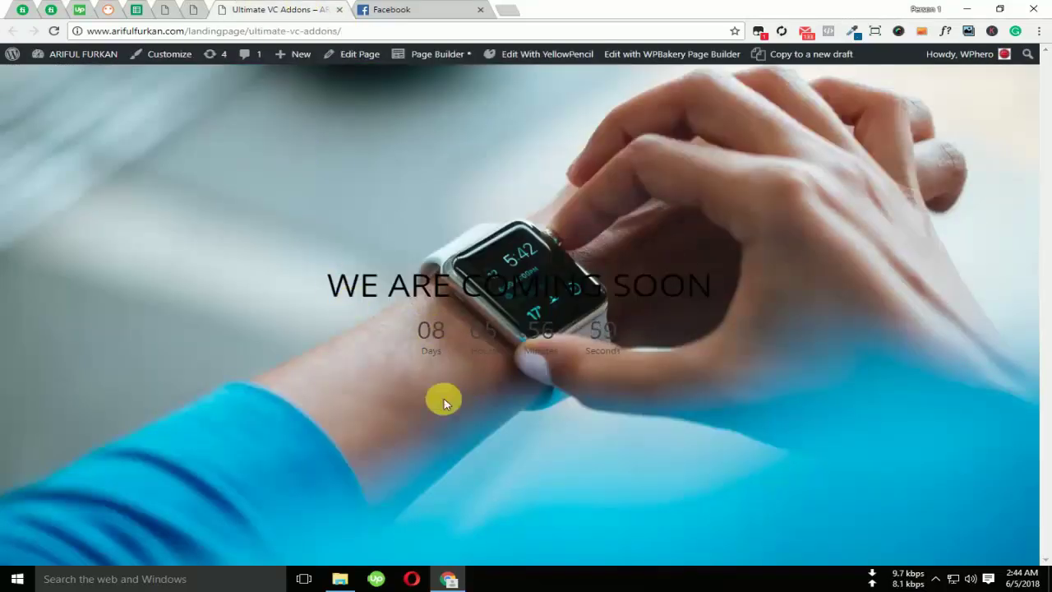
{"action": "left_click", "coordinate": [191, 12]}
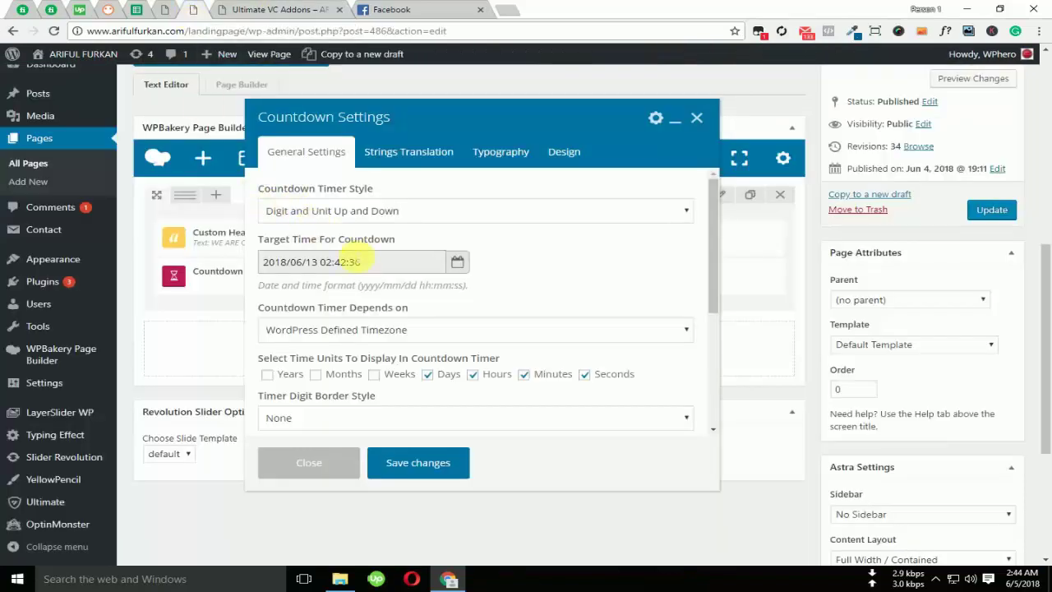
{"action": "scroll", "coordinate": [369, 267], "scroll_direction": "down", "scroll_amount": 1}
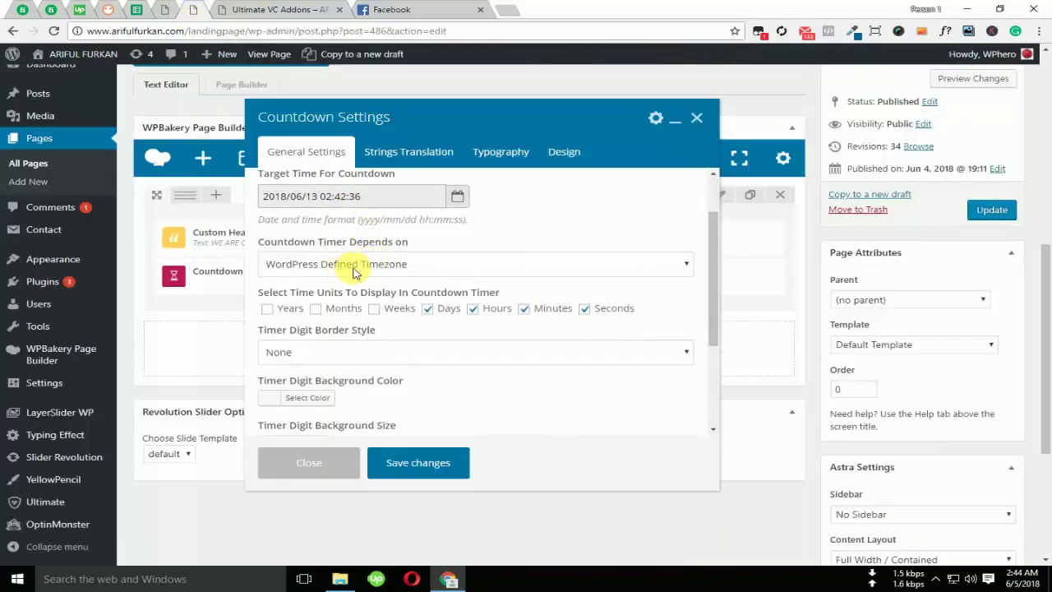
{"action": "left_click", "coordinate": [353, 264]}
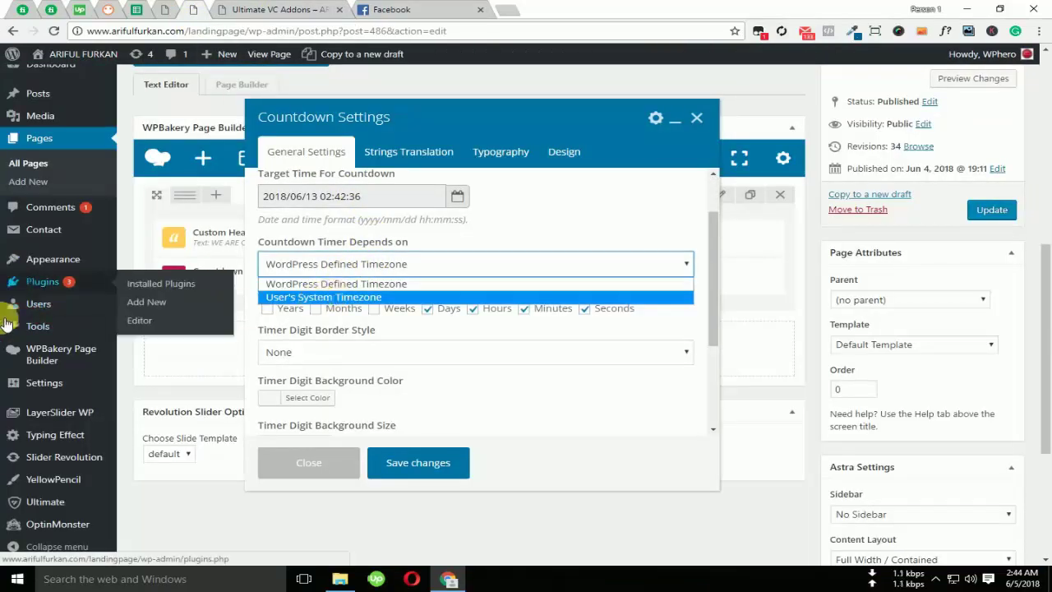
{"action": "mouse_move", "coordinate": [47, 382]}
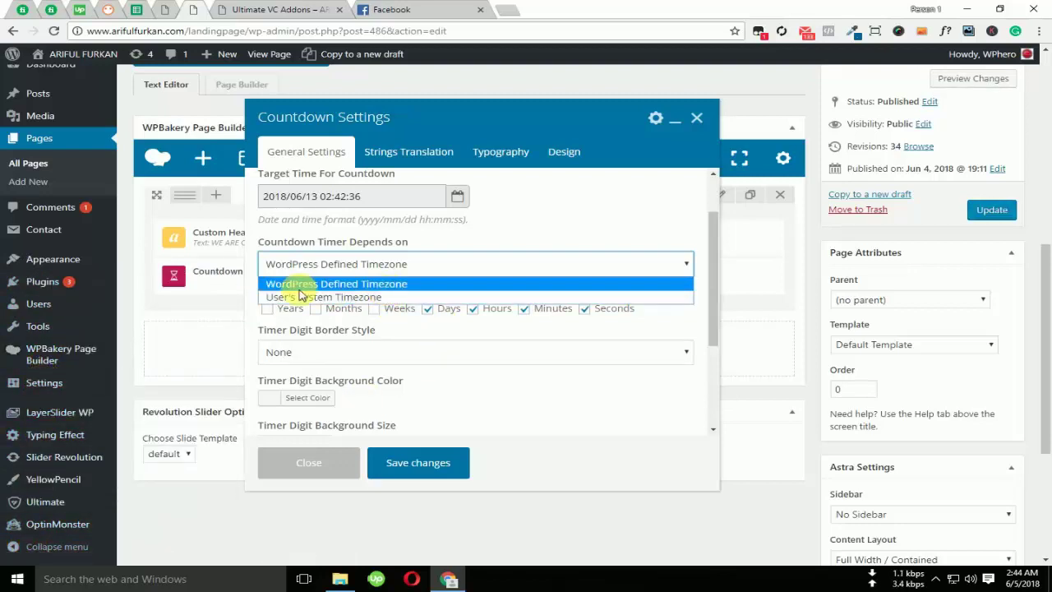
{"action": "left_click", "coordinate": [439, 332]}
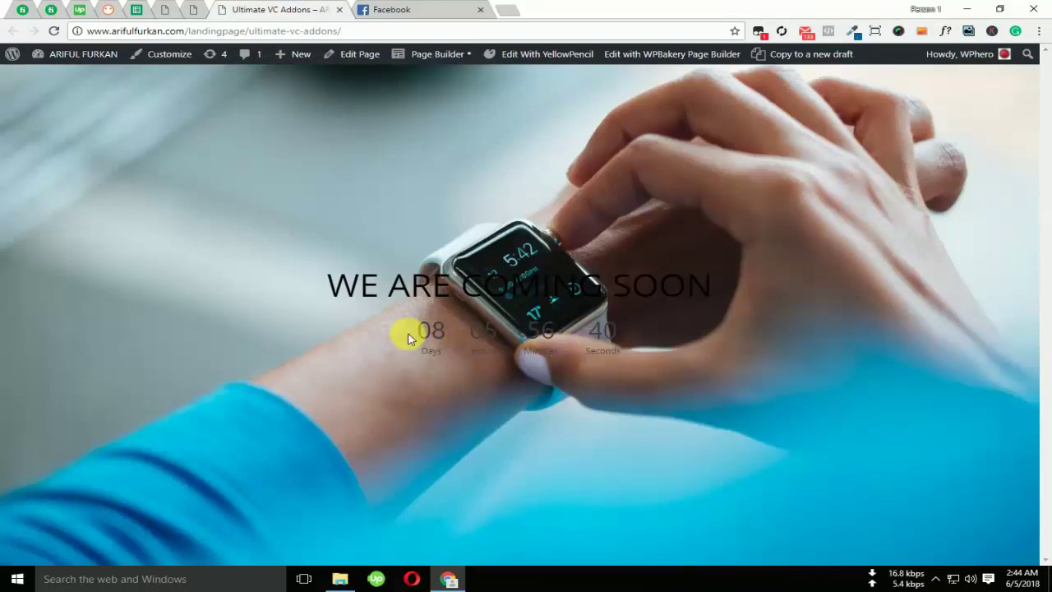
{"action": "left_click", "coordinate": [191, 9]}
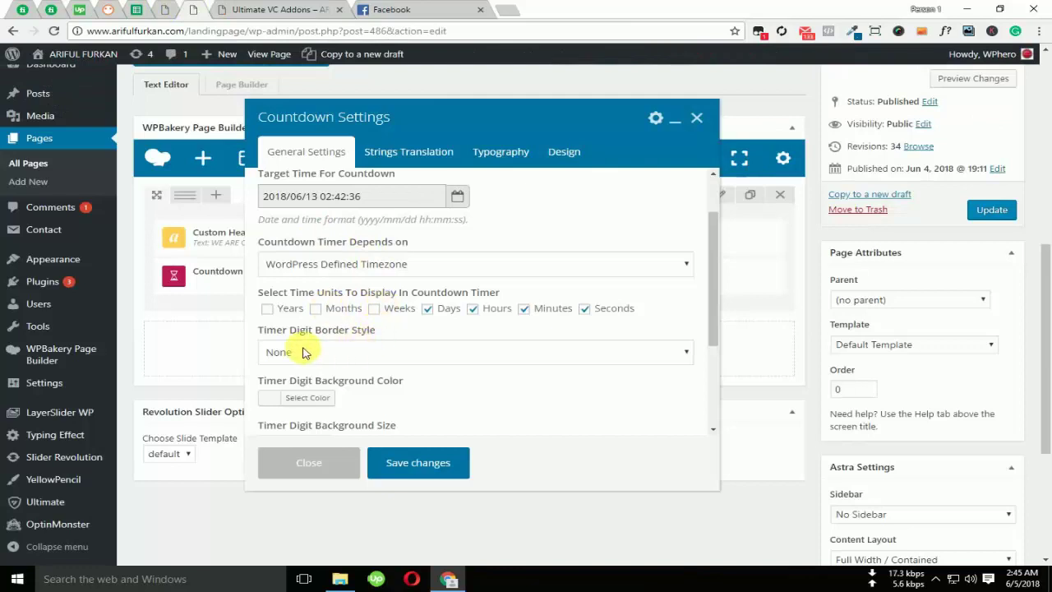
{"action": "left_click", "coordinate": [313, 6]}
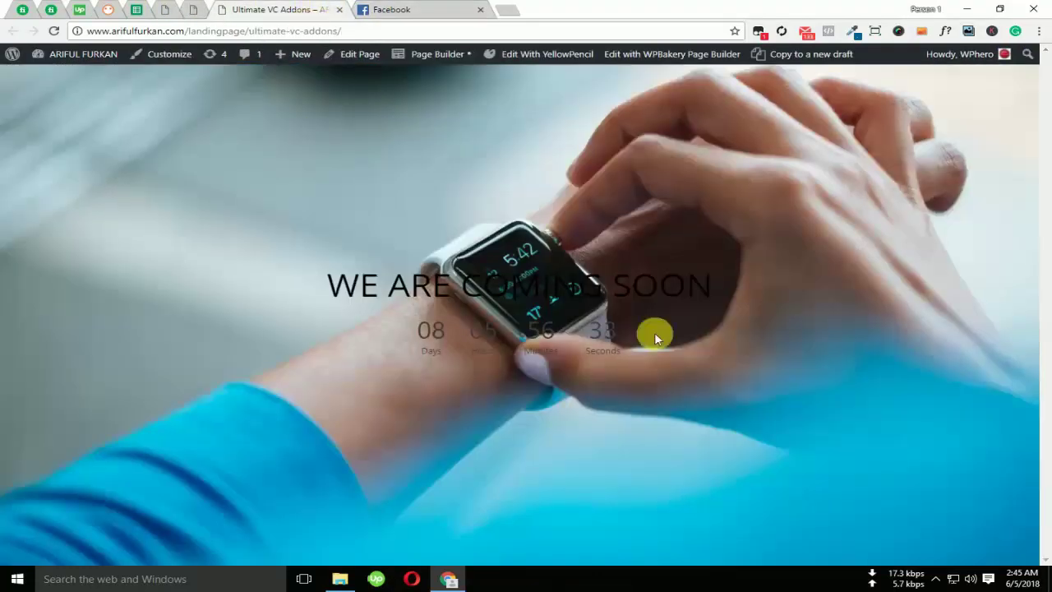
{"action": "left_click", "coordinate": [185, 12]}
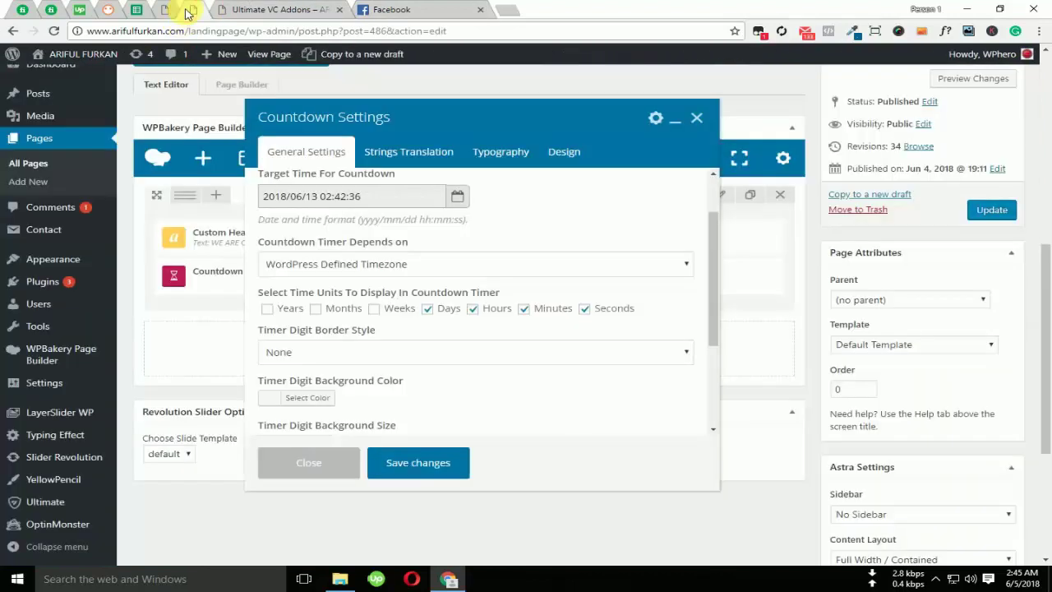
Set the timer digit border style to Outset with a border size of 2 px
{"action": "scroll", "coordinate": [370, 296], "scroll_direction": "down", "scroll_amount": 4}
{"action": "scroll", "coordinate": [345, 263], "scroll_direction": "up", "scroll_amount": 1}
{"action": "left_click", "coordinate": [317, 263]}
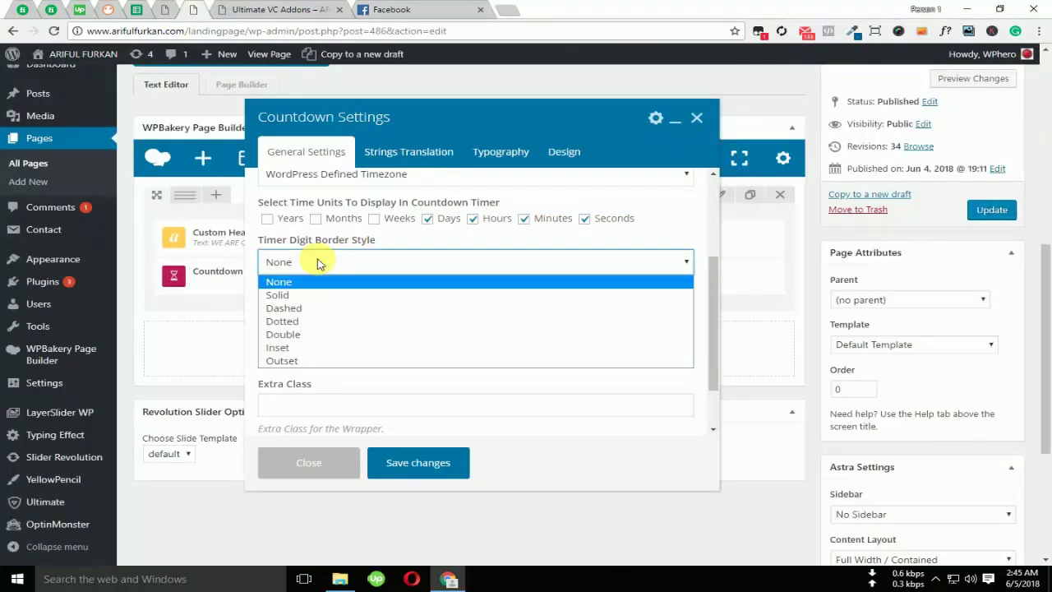
{"action": "left_click", "coordinate": [291, 363]}
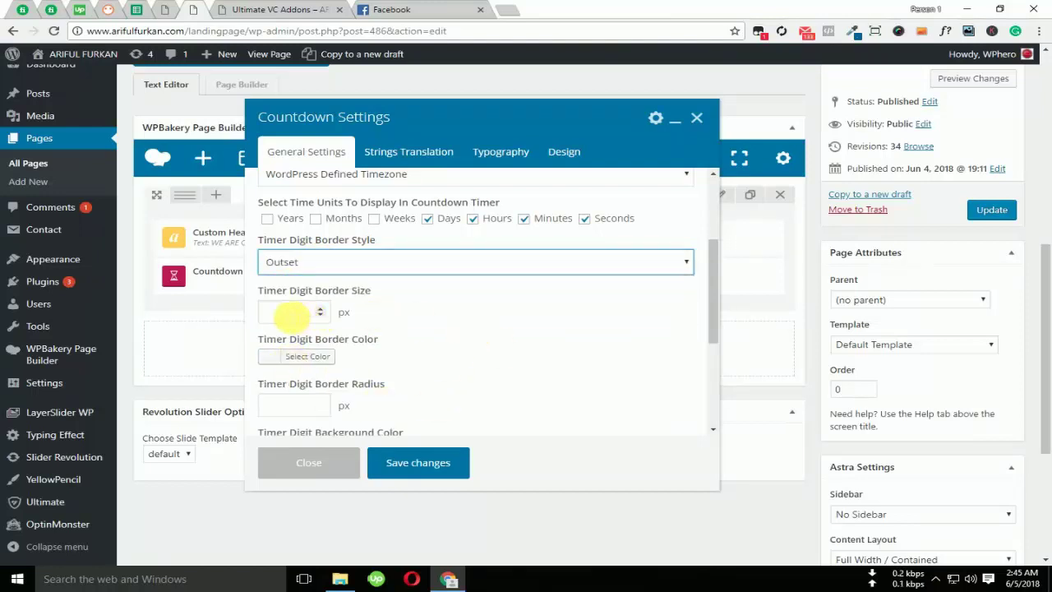
{"action": "left_click", "coordinate": [289, 312]}
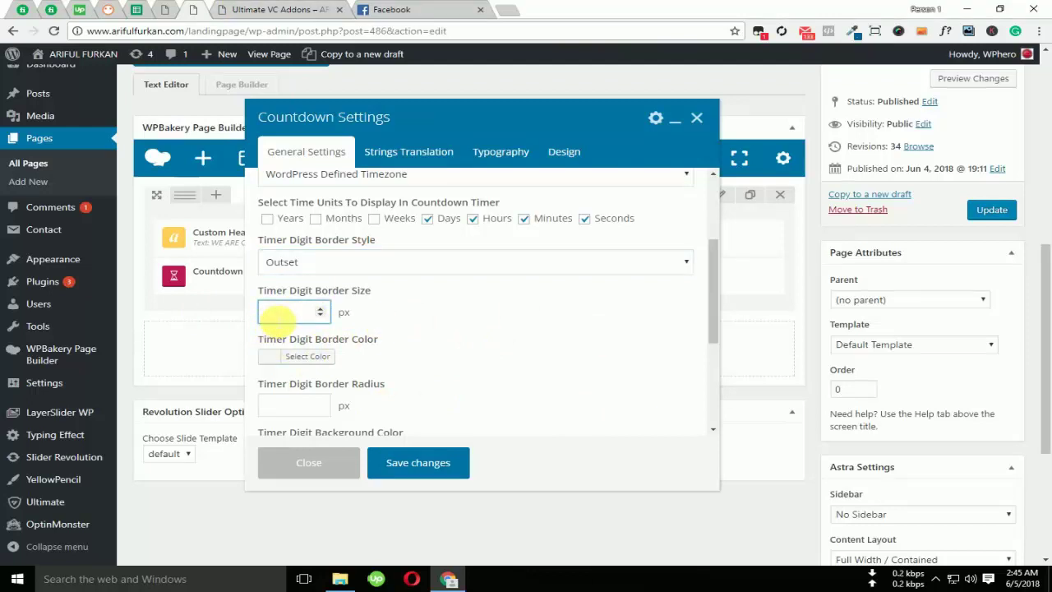
{"action": "type", "text": "2"}
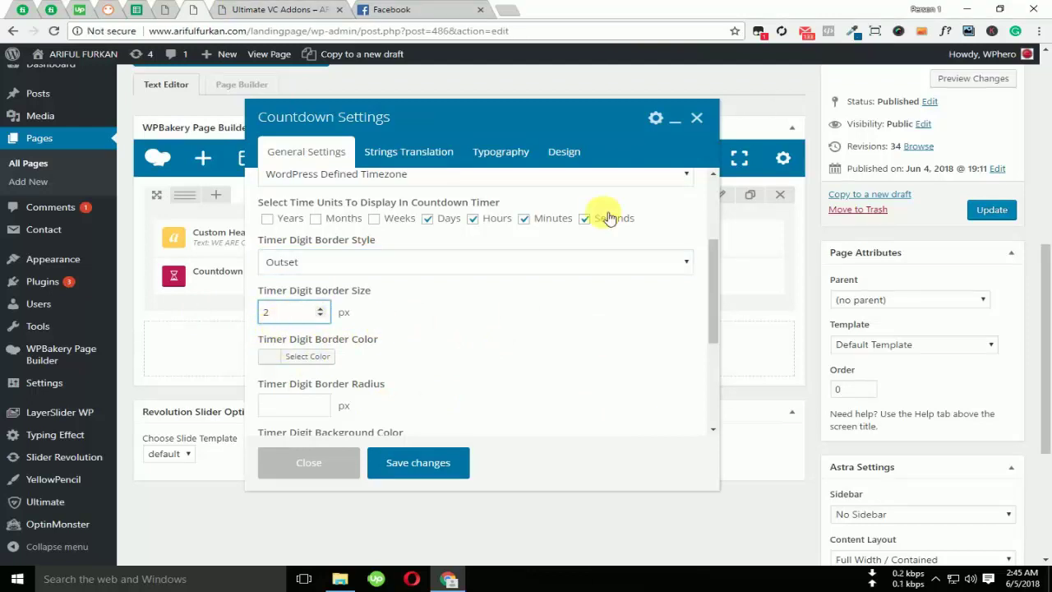
{"action": "left_click", "coordinate": [441, 403]}
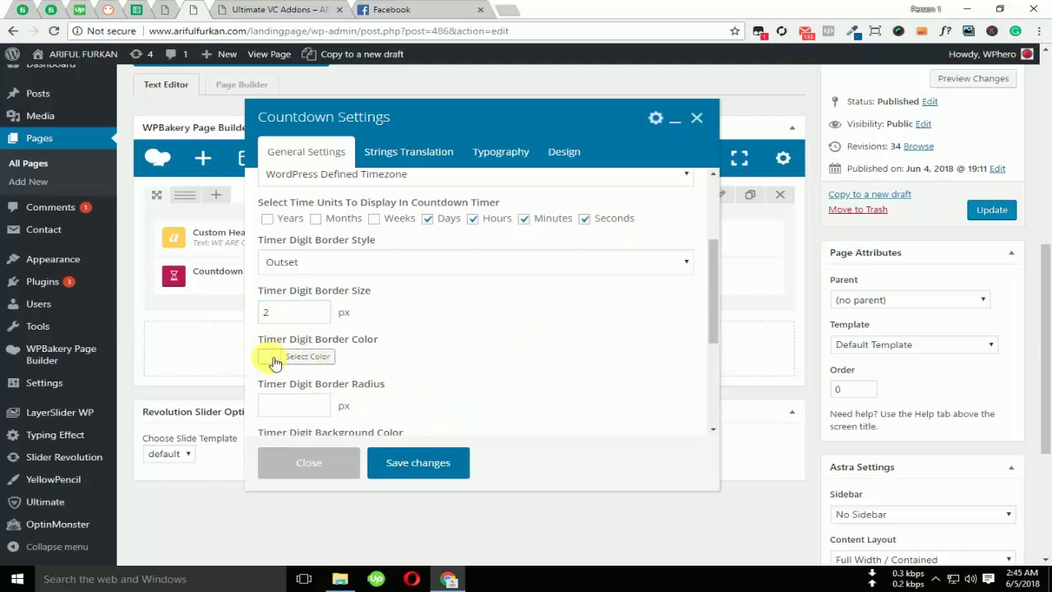
Set the timer digit border color to black
{"action": "scroll", "coordinate": [275, 362], "scroll_direction": "down", "scroll_amount": 1}
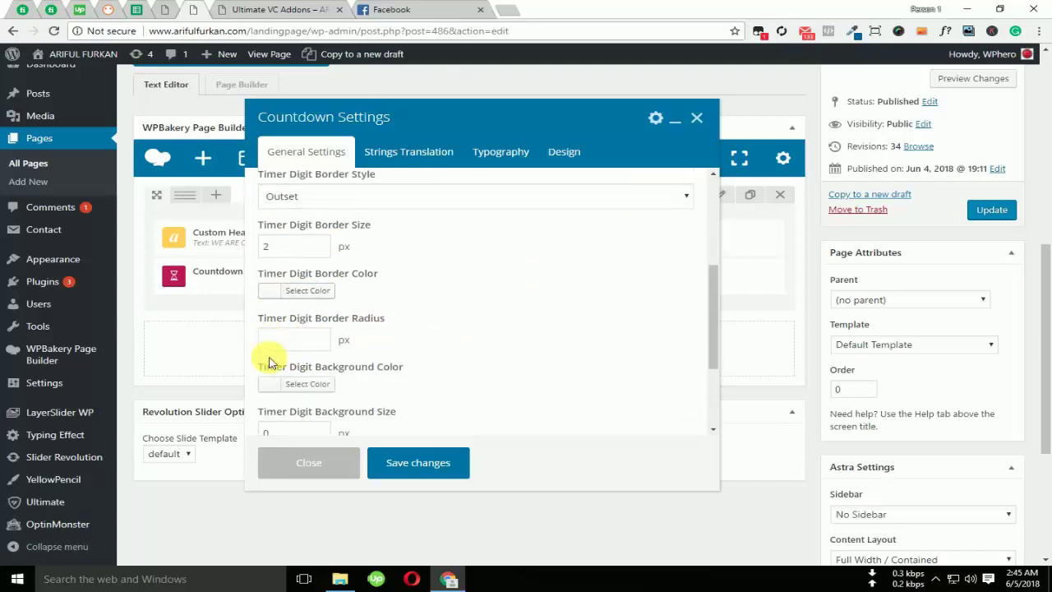
{"action": "left_click", "coordinate": [271, 294]}
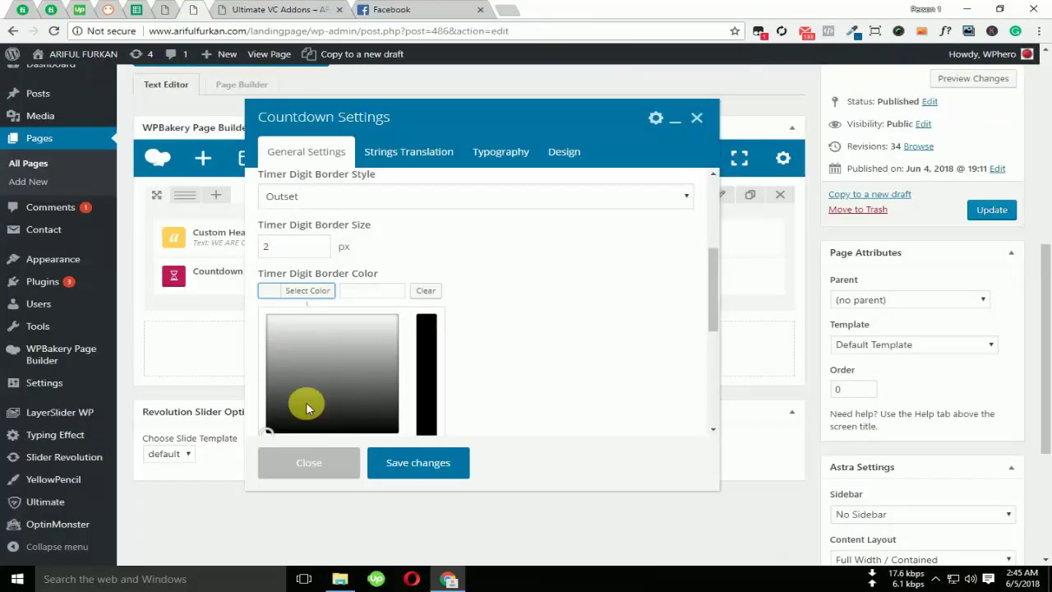
{"action": "scroll", "coordinate": [305, 402], "scroll_direction": "down", "scroll_amount": 1}
{"action": "left_click", "coordinate": [272, 375]}
{"action": "left_click", "coordinate": [490, 195]}
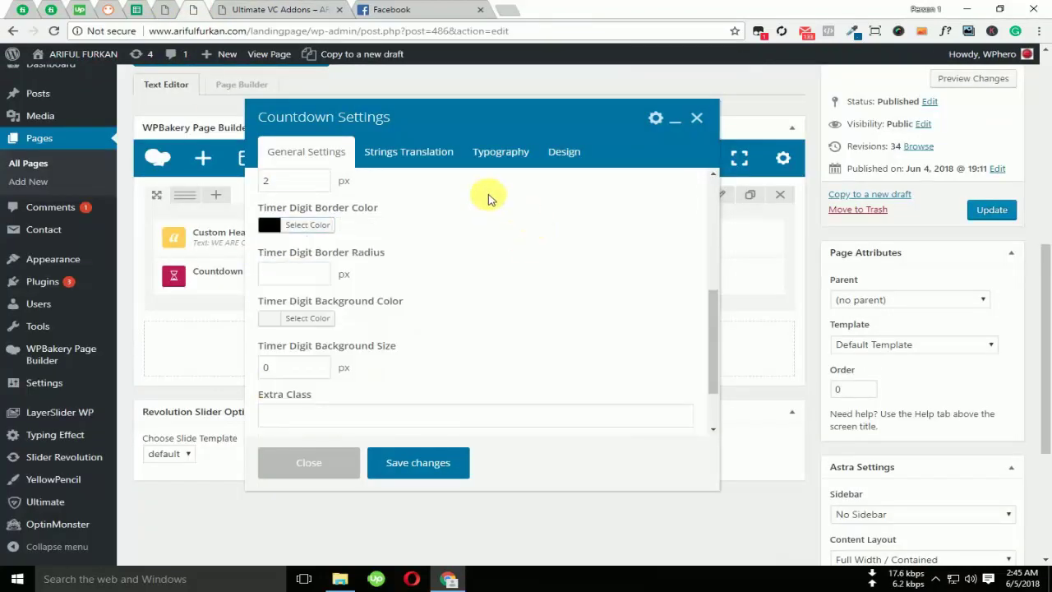
Set the timer digit background color to a mid grey
{"action": "scroll", "coordinate": [458, 352], "scroll_direction": "down", "scroll_amount": 1}
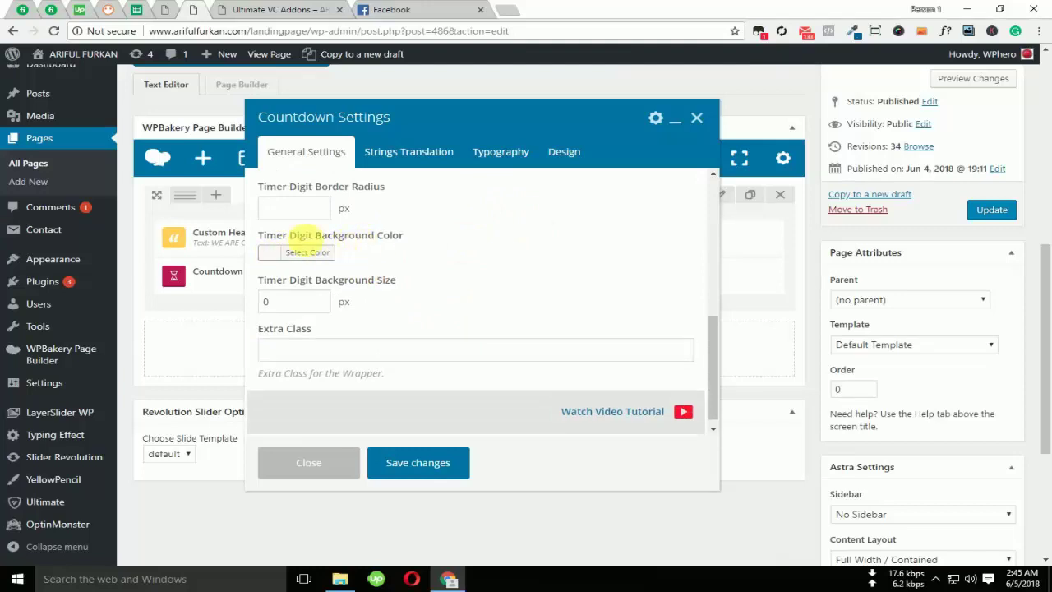
{"action": "scroll", "coordinate": [362, 226], "scroll_direction": "up", "scroll_amount": 1}
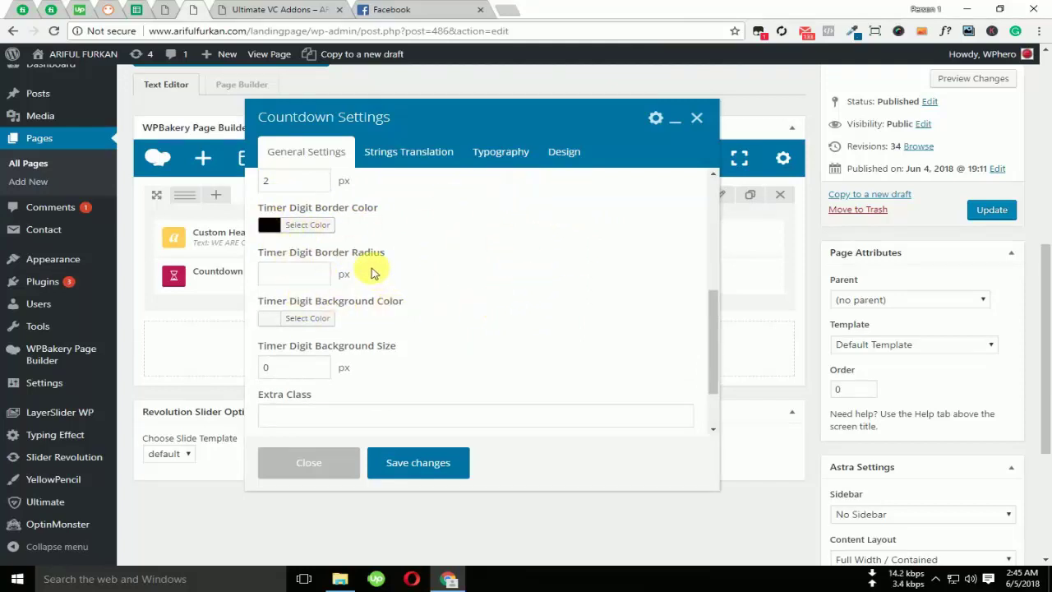
{"action": "scroll", "coordinate": [311, 323], "scroll_direction": "up", "scroll_amount": 3}
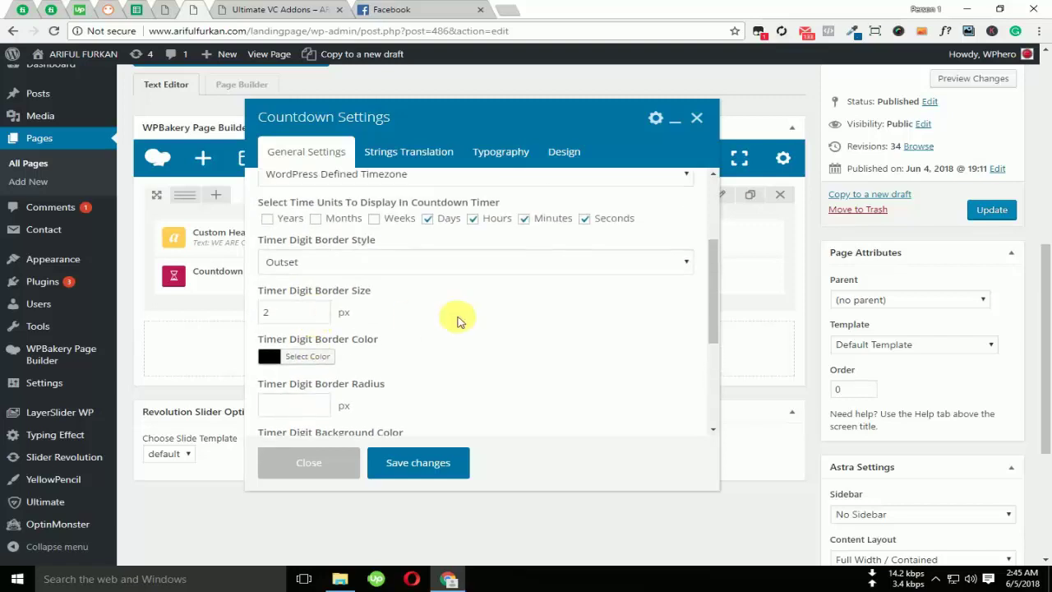
{"action": "scroll", "coordinate": [453, 317], "scroll_direction": "down", "scroll_amount": 4}
{"action": "scroll", "coordinate": [337, 328], "scroll_direction": "down", "scroll_amount": 1}
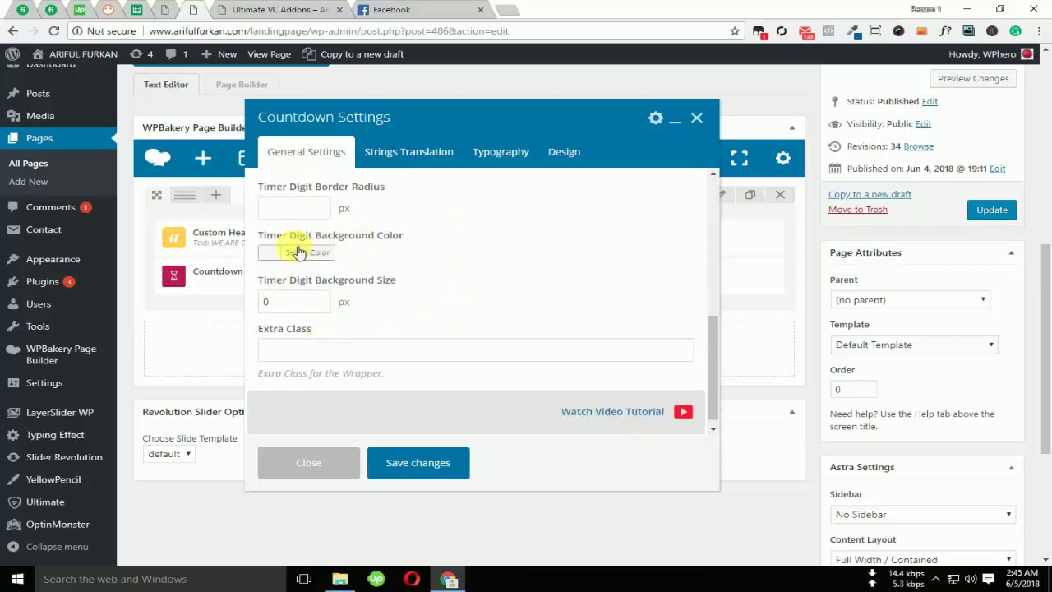
{"action": "left_click", "coordinate": [280, 252]}
{"action": "left_click", "coordinate": [325, 329]}
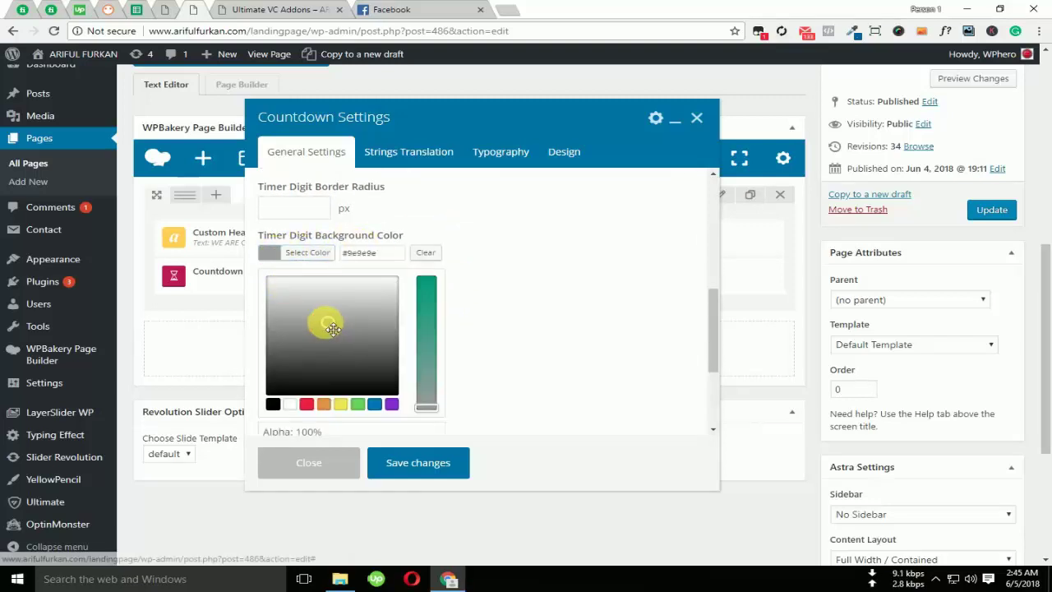
{"action": "left_click", "coordinate": [481, 218]}
Set the timer digit border radius to 50 px
{"action": "scroll", "coordinate": [458, 226], "scroll_direction": "up", "scroll_amount": 5}
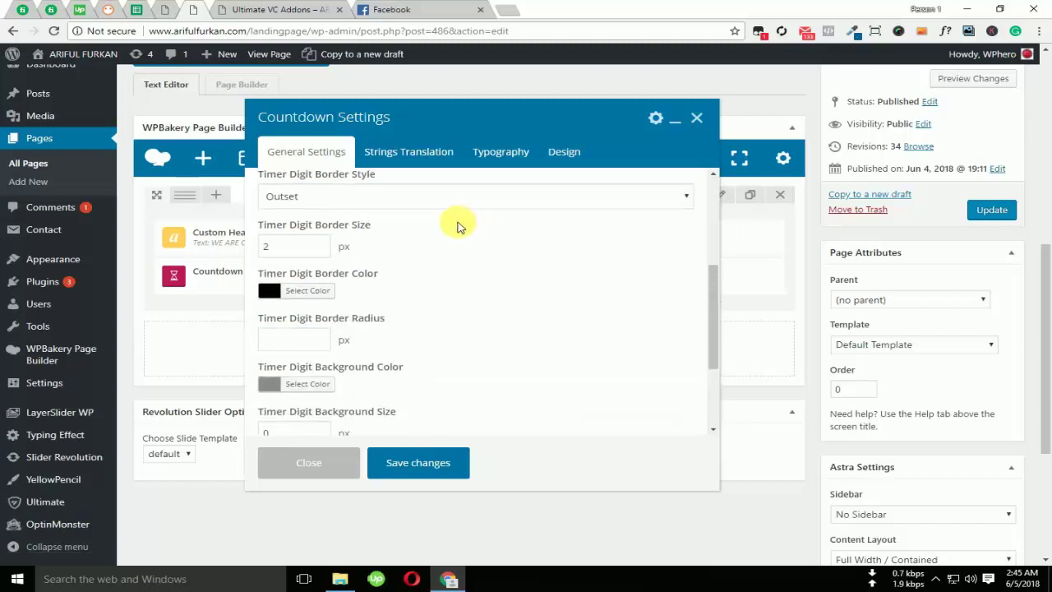
{"action": "scroll", "coordinate": [459, 226], "scroll_direction": "down", "scroll_amount": 2}
{"action": "scroll", "coordinate": [459, 226], "scroll_direction": "down", "scroll_amount": 5}
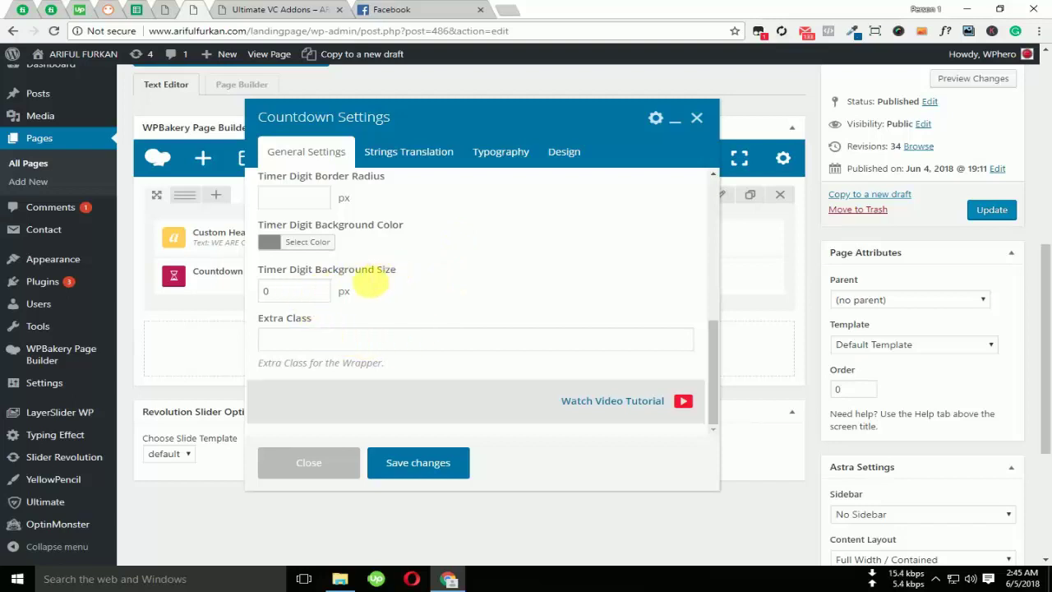
{"action": "scroll", "coordinate": [329, 312], "scroll_direction": "up", "scroll_amount": 2}
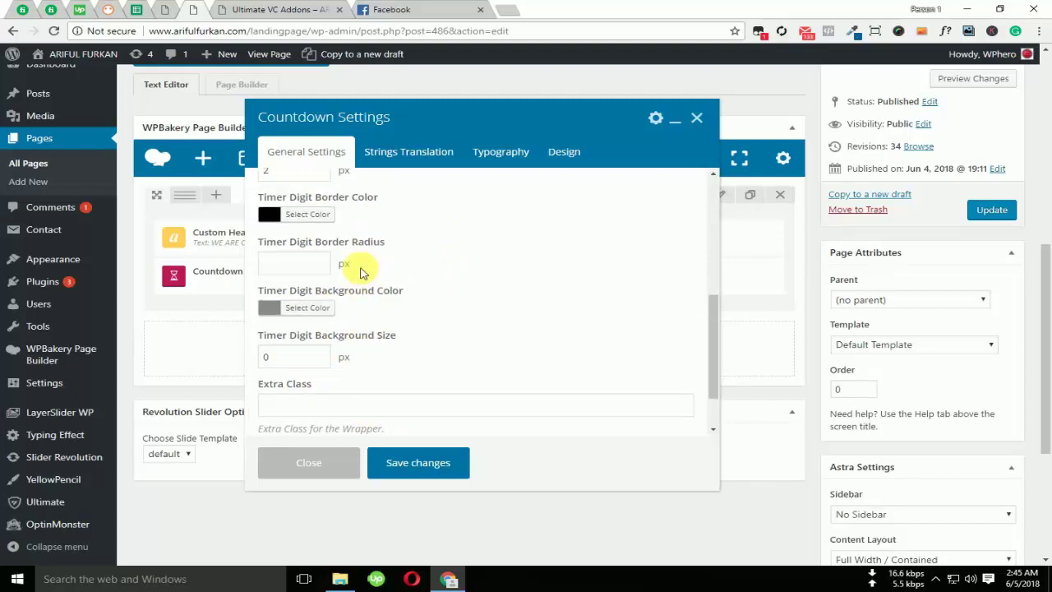
{"action": "scroll", "coordinate": [312, 266], "scroll_direction": "up", "scroll_amount": 1}
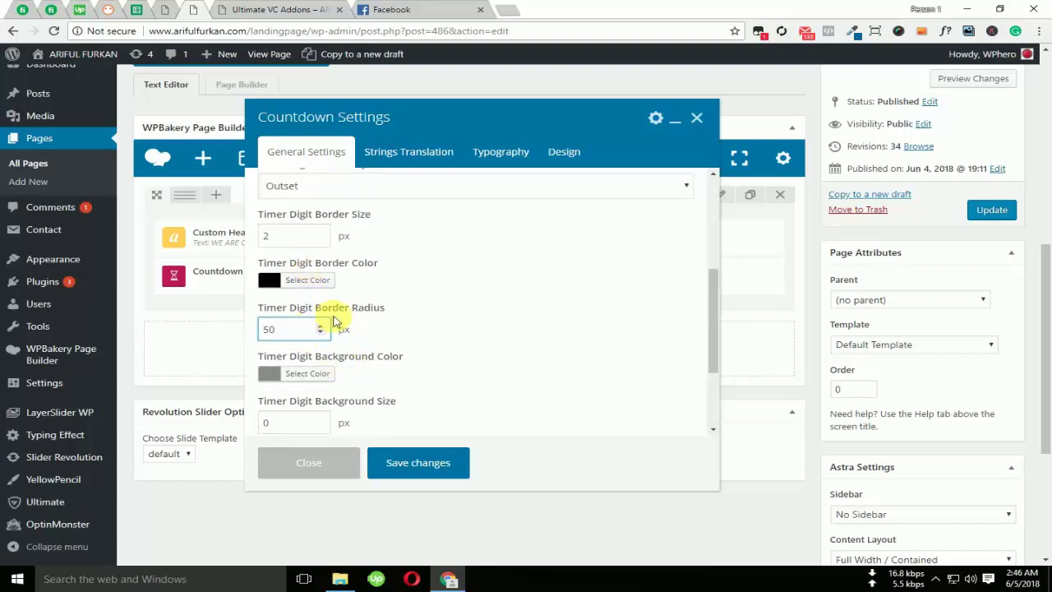
{"action": "scroll", "coordinate": [333, 333], "scroll_direction": "down", "scroll_amount": 1}
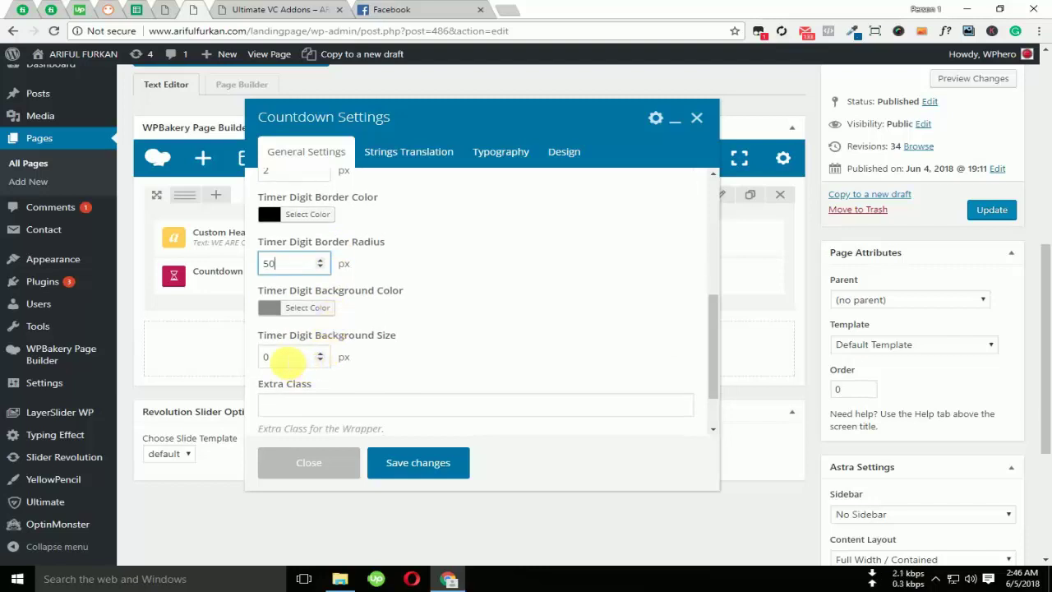
Set the timer digit background size to 50 px and update the page with the saved countdown settings
{"action": "left_click", "coordinate": [271, 356]}
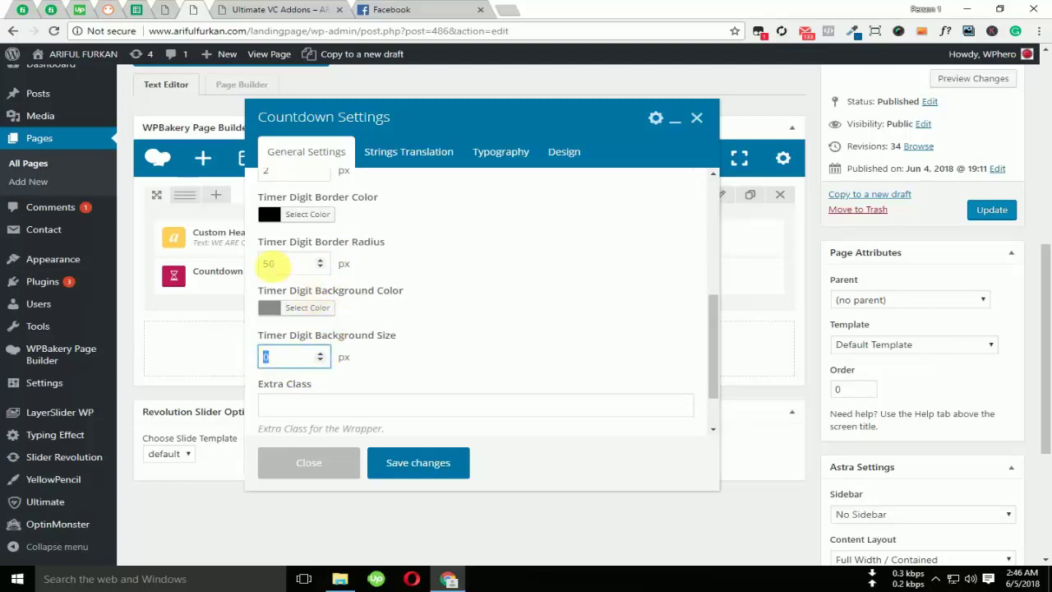
{"action": "key", "text": "ctrl+a"}
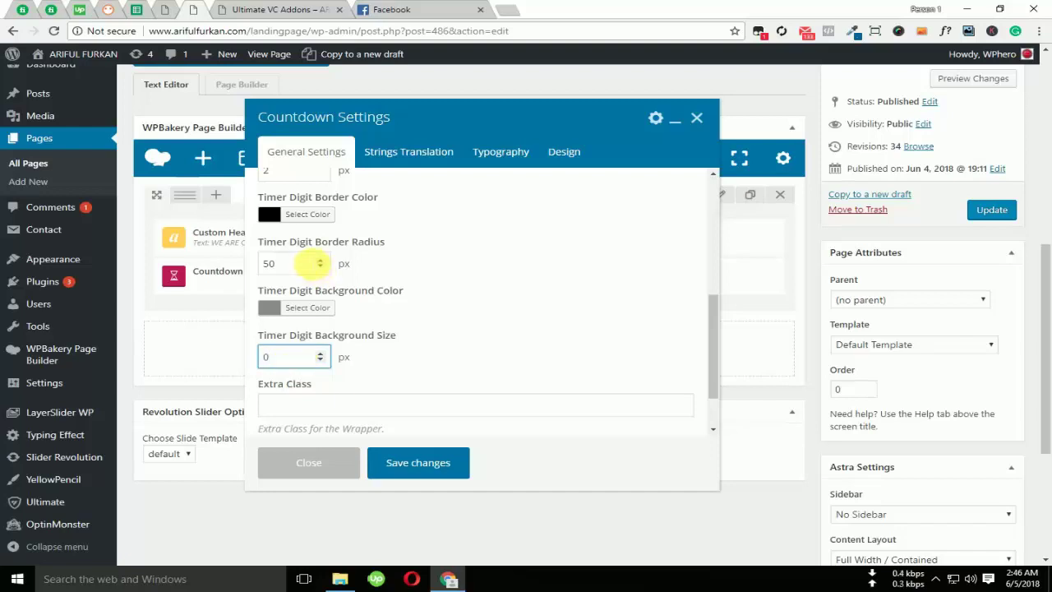
{"action": "double_click", "coordinate": [270, 357]}
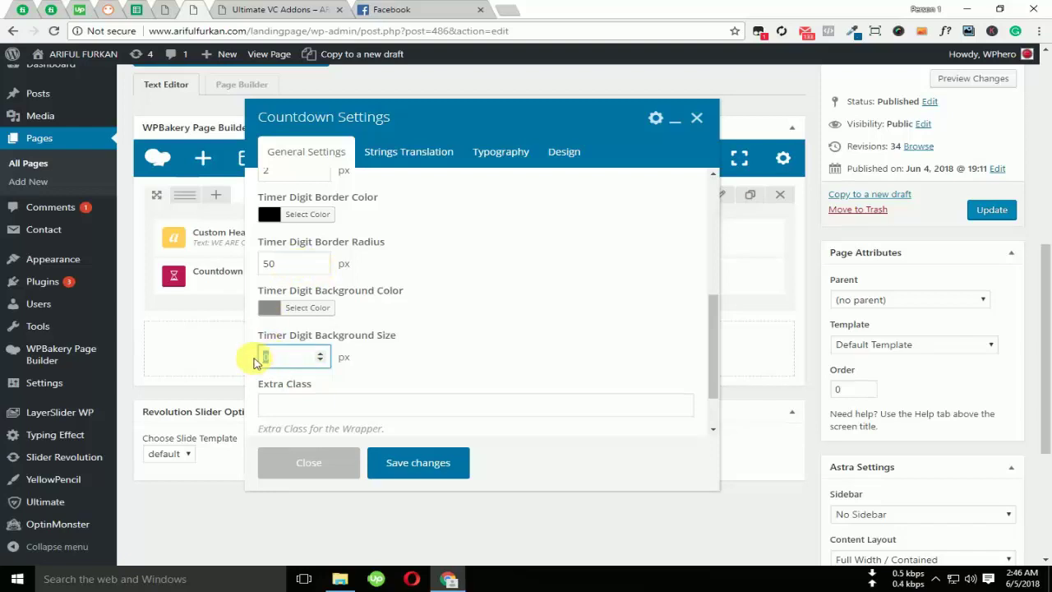
{"action": "type", "text": "50"}
{"action": "left_click", "coordinate": [403, 452]}
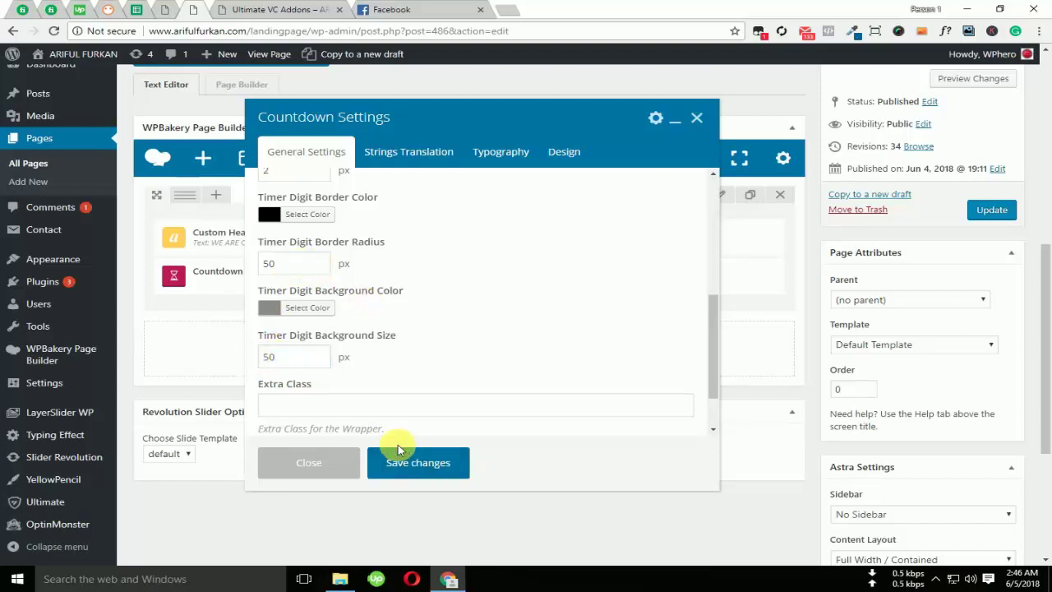
{"action": "left_click", "coordinate": [991, 210]}
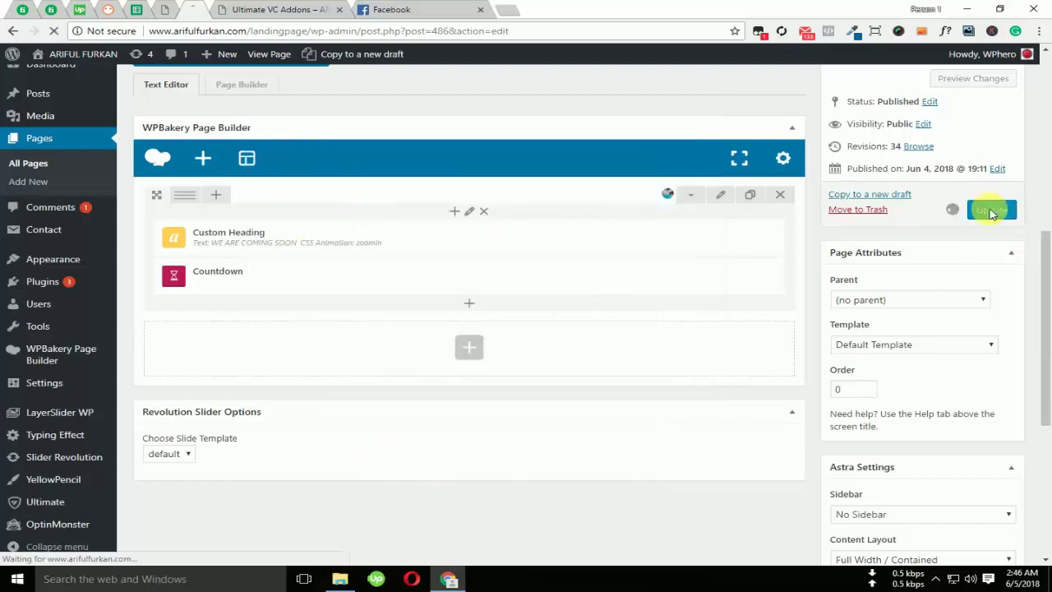
Reload the live Ultimate VC Addons page and examine the styled countdown digits
{"action": "left_click", "coordinate": [296, 13]}
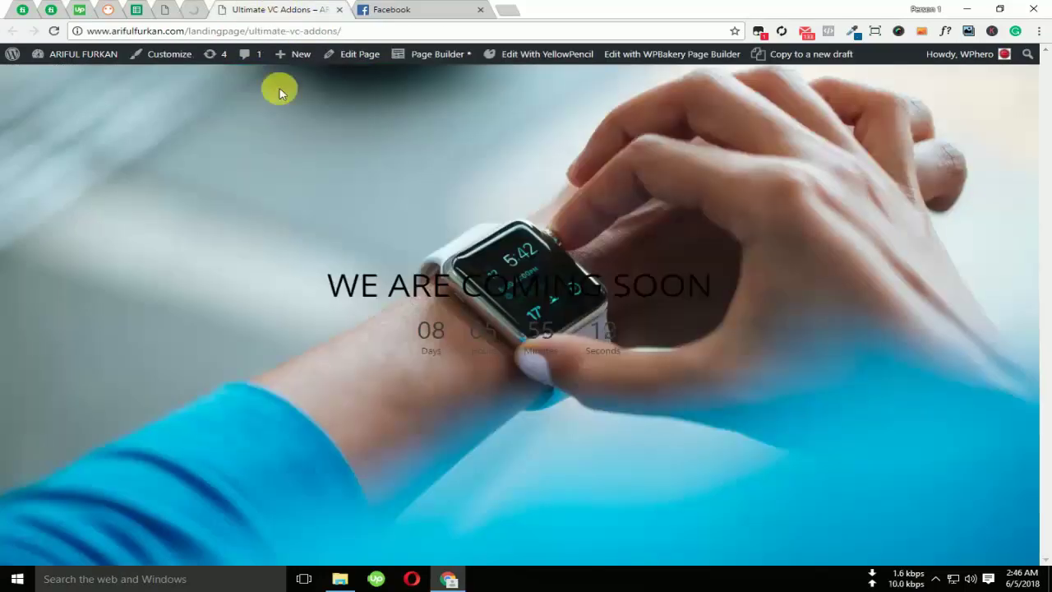
{"action": "left_click", "coordinate": [196, 11]}
{"action": "left_click", "coordinate": [247, 9]}
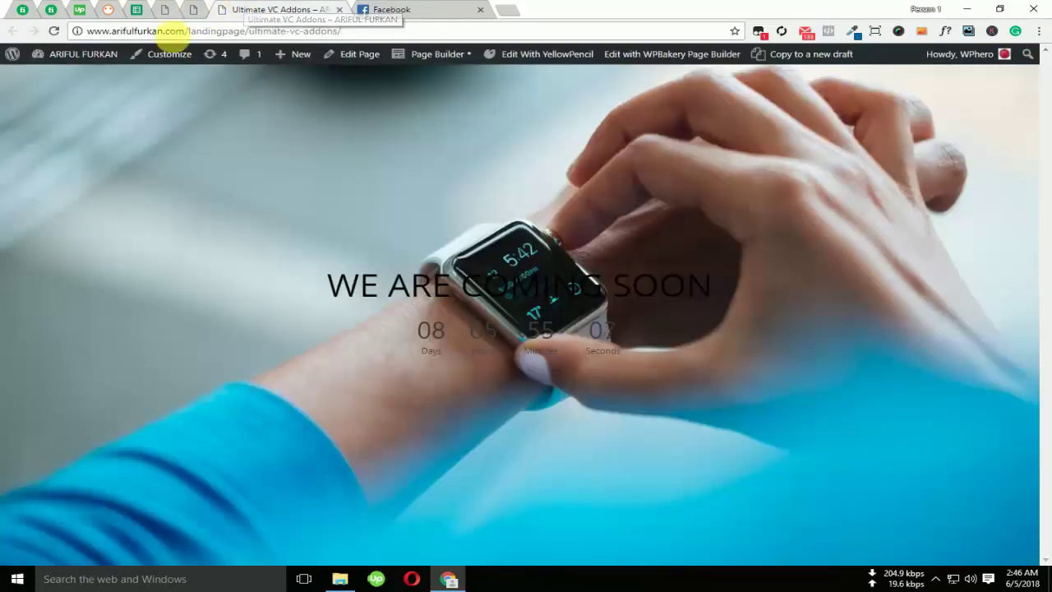
{"action": "left_click", "coordinate": [53, 30]}
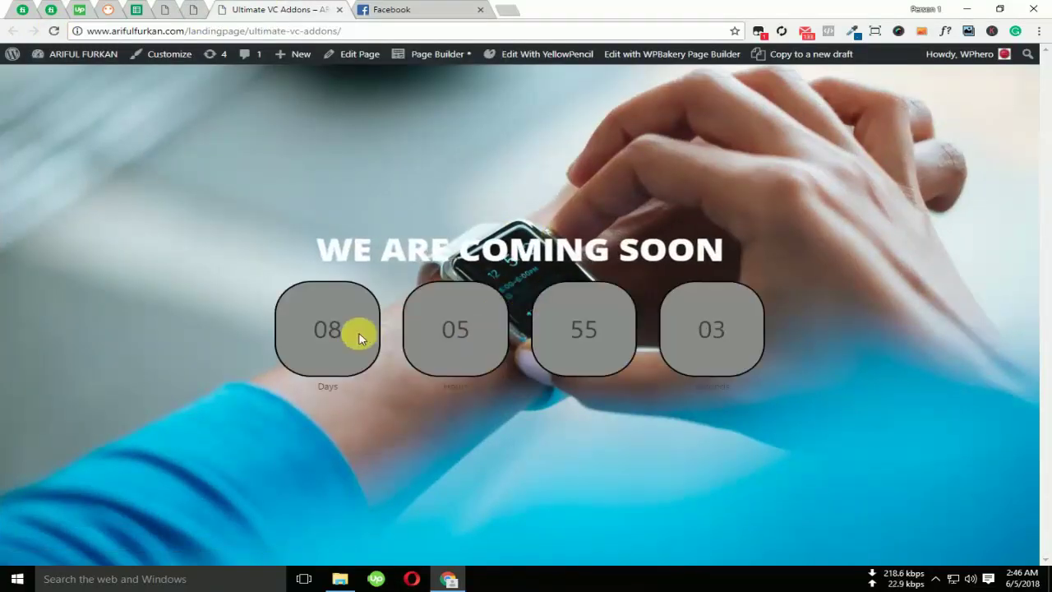
{"action": "left_click_drag", "start_coordinate": [320, 330], "coordinate": [339, 329]}
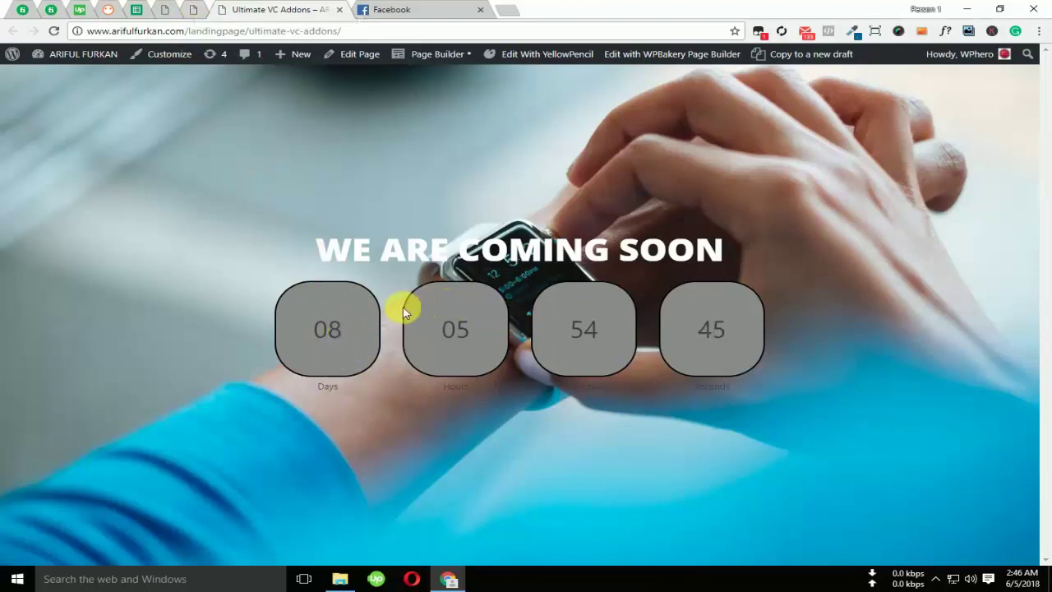
{"action": "left_click_drag", "start_coordinate": [404, 305], "coordinate": [478, 321]}
{"action": "left_click", "coordinate": [509, 326]}
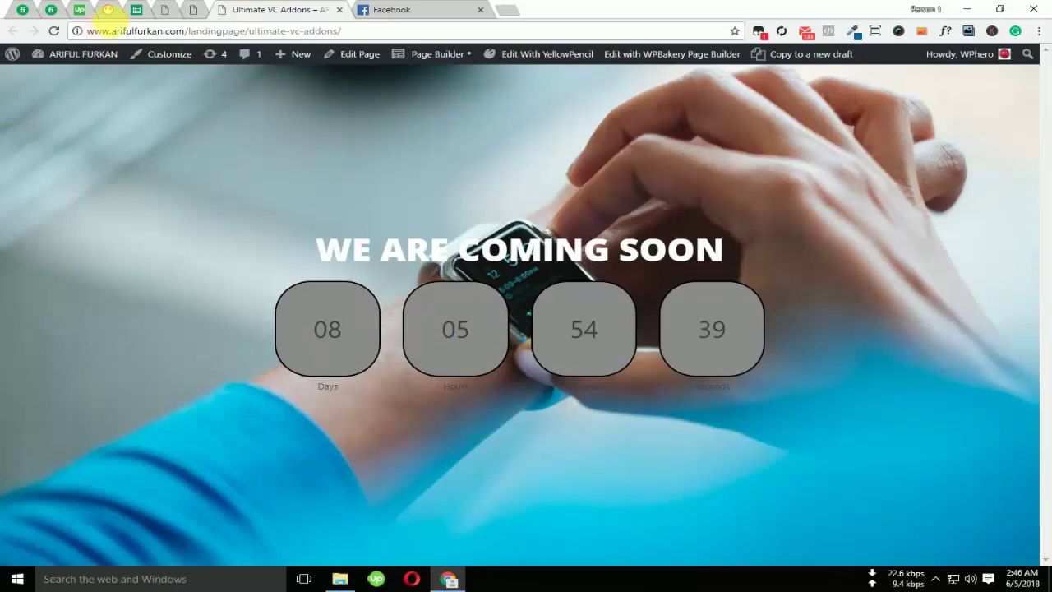
Reopen the Countdown element's settings on the page being edited and set the timer digit background size to 80 px
{"action": "left_click", "coordinate": [198, 9]}
{"action": "scroll", "coordinate": [329, 263], "scroll_direction": "down", "scroll_amount": 5}
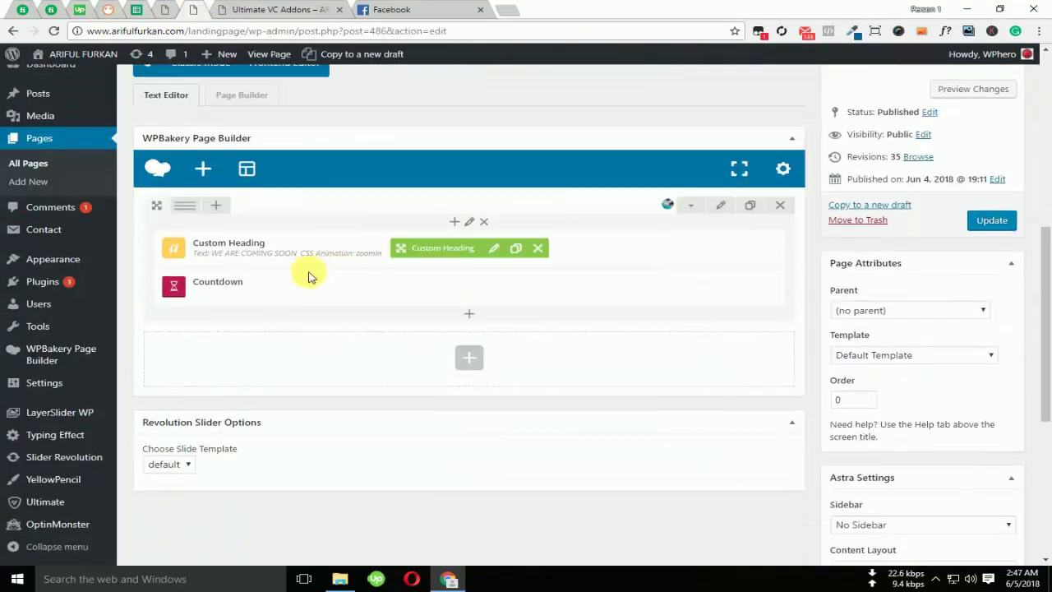
{"action": "left_click", "coordinate": [487, 288]}
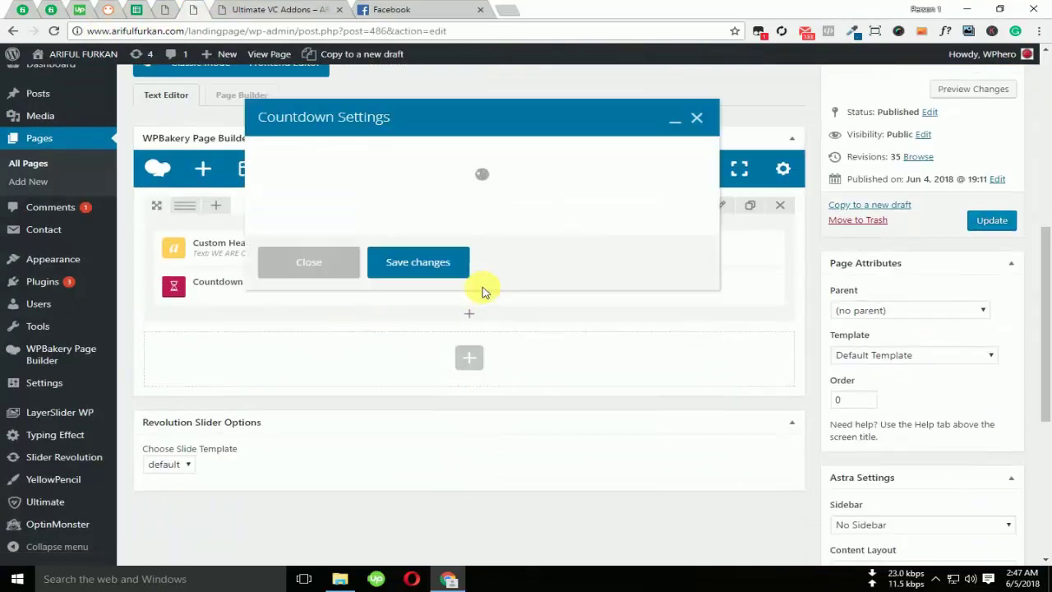
{"action": "scroll", "coordinate": [435, 340], "scroll_direction": "down", "scroll_amount": 10}
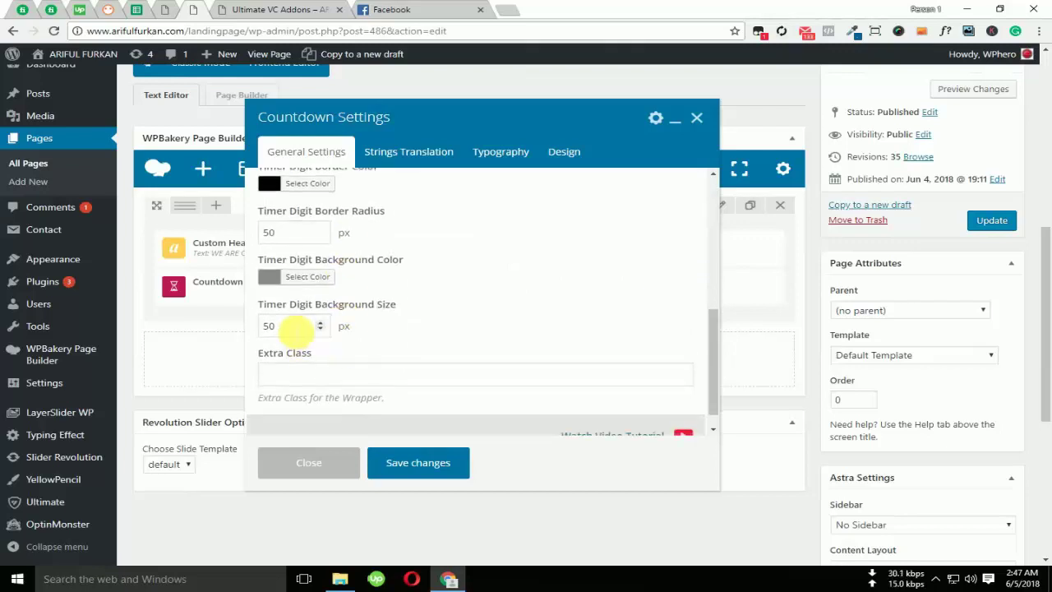
{"action": "left_click_drag", "start_coordinate": [296, 329], "coordinate": [205, 327]}
{"action": "type", "text": "7"}
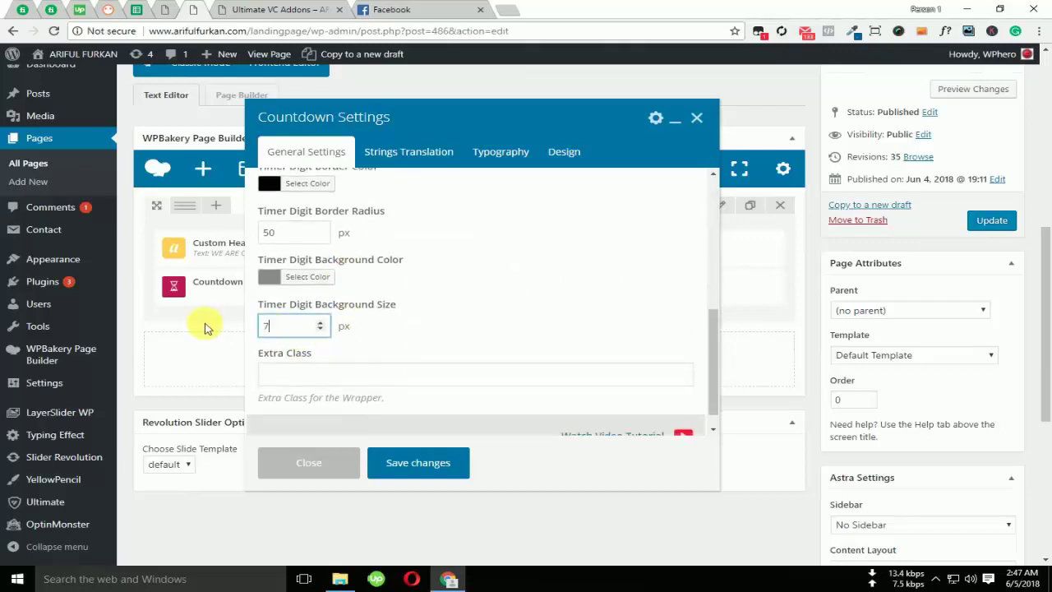
{"action": "type", "text": "0"}
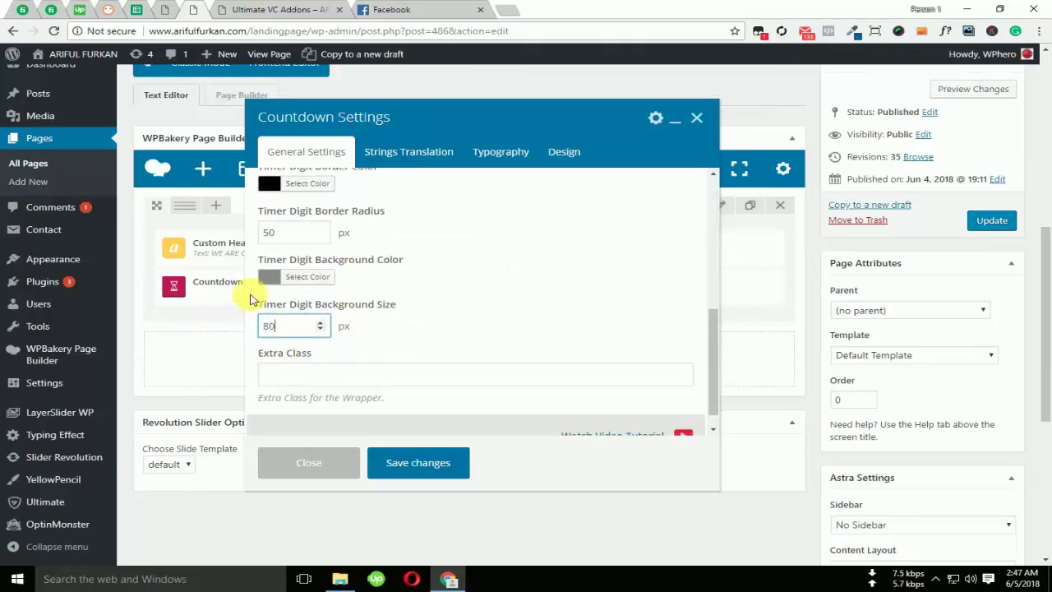
Set the timer digit border radius to 100 px
{"action": "left_click_drag", "start_coordinate": [272, 232], "coordinate": [257, 233]}
{"action": "type", "text": "10"}
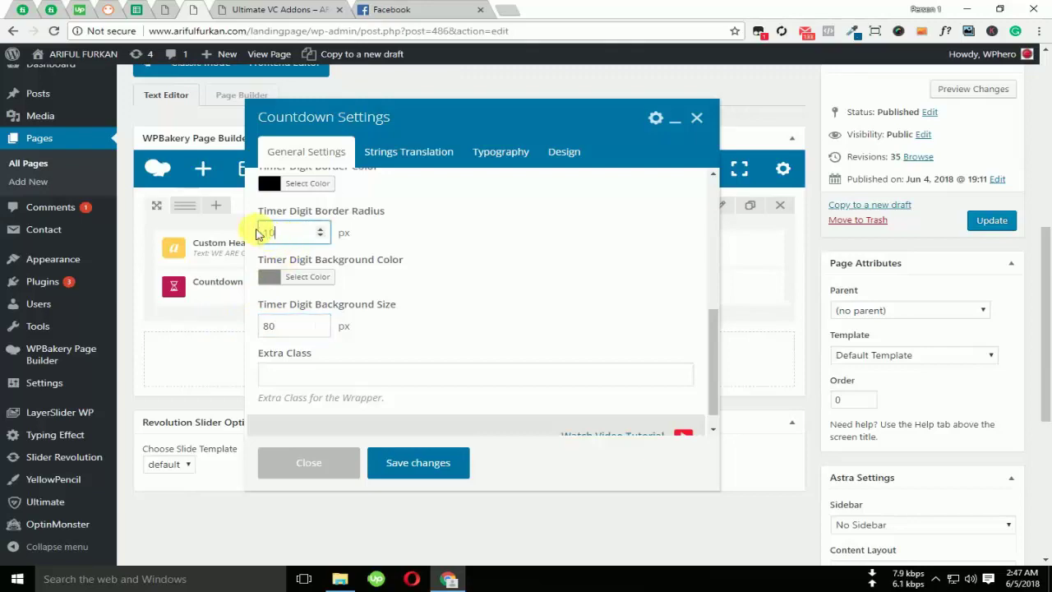
{"action": "type", "text": "0"}
Set the timer digit background color to white (#ffffff), save the countdown settings and update the page
{"action": "left_click", "coordinate": [271, 279]}
{"action": "left_click", "coordinate": [312, 9]}
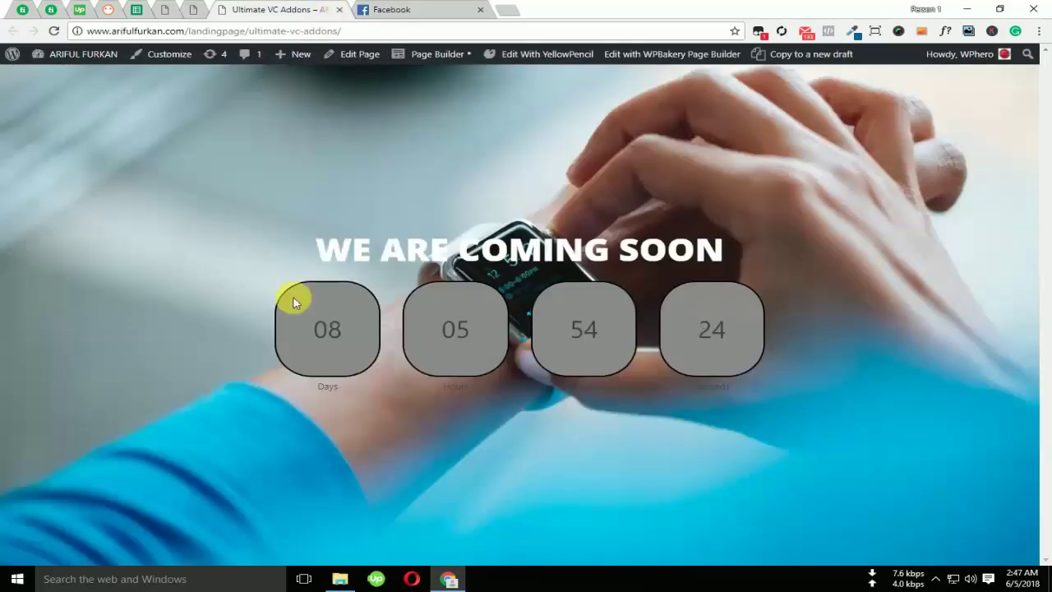
{"action": "left_click", "coordinate": [193, 9]}
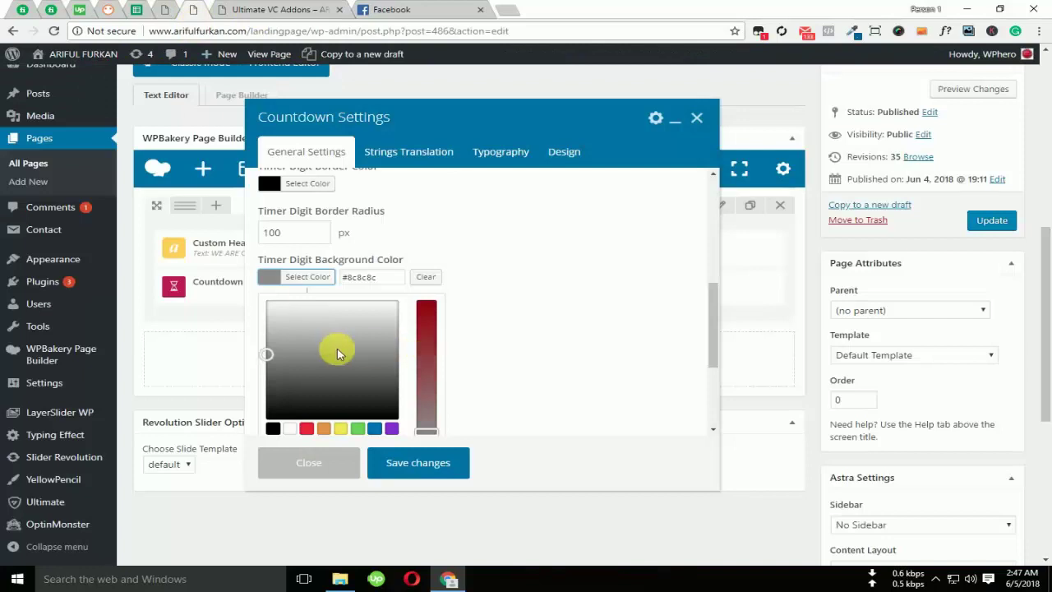
{"action": "scroll", "coordinate": [334, 347], "scroll_direction": "down", "scroll_amount": 2}
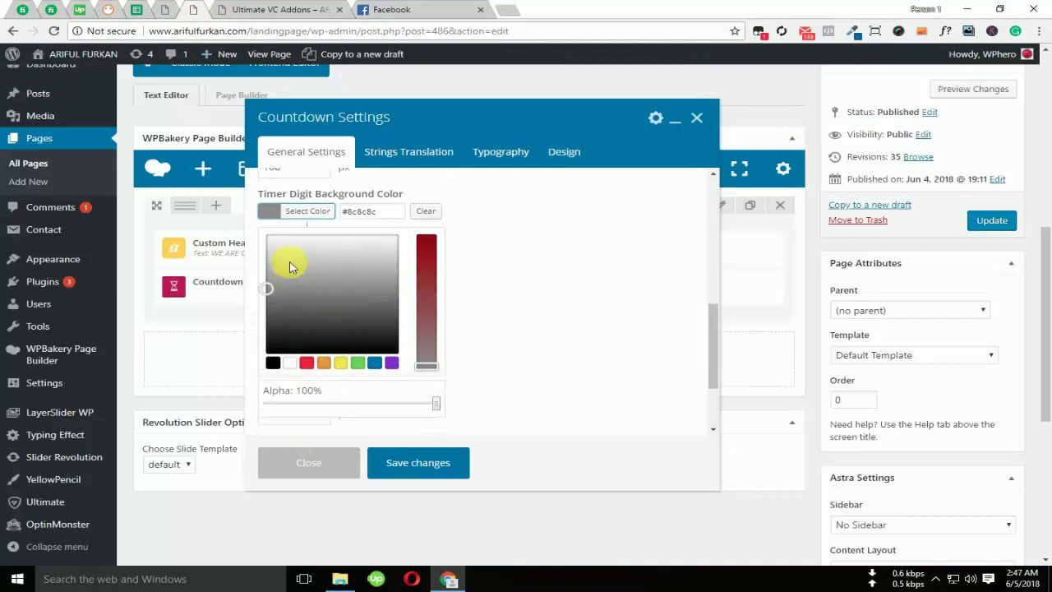
{"action": "left_click_drag", "start_coordinate": [290, 266], "coordinate": [276, 236]}
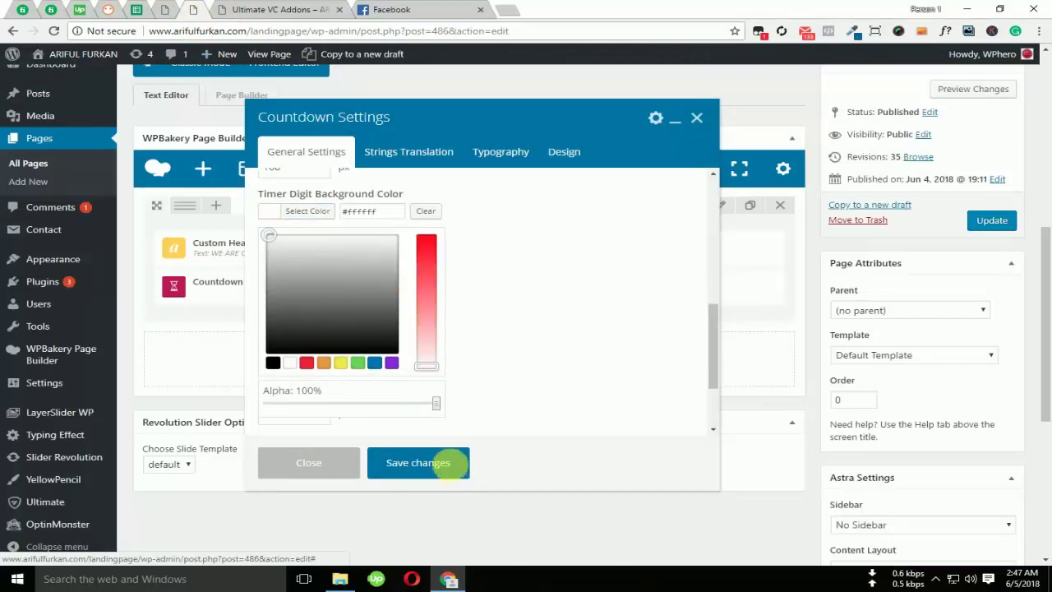
{"action": "left_click", "coordinate": [420, 463]}
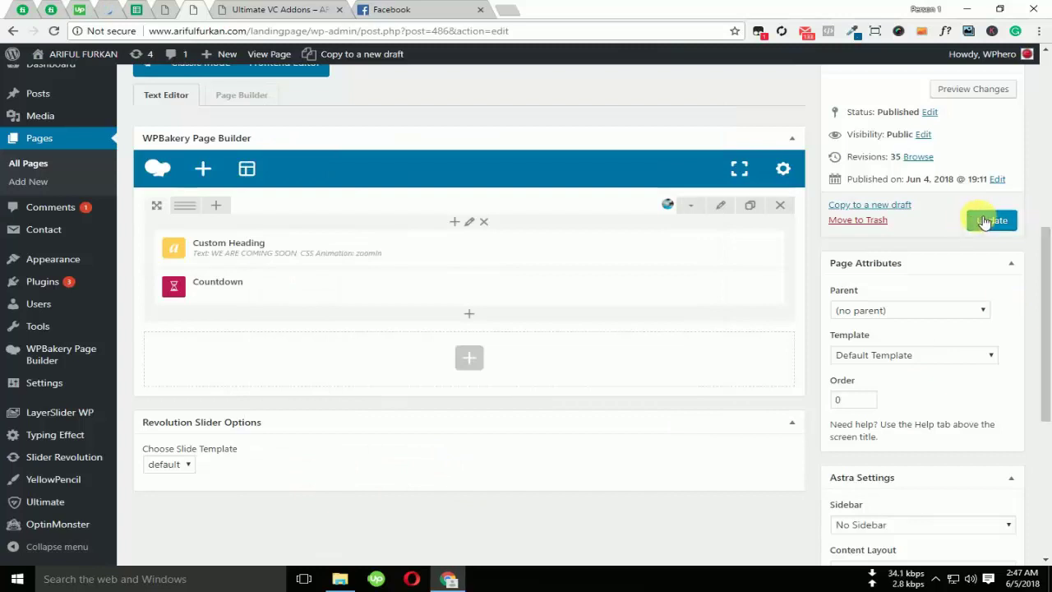
{"action": "left_click", "coordinate": [984, 222]}
Reload the live page and check the shape and background of the countdown digits
{"action": "left_click", "coordinate": [217, 6]}
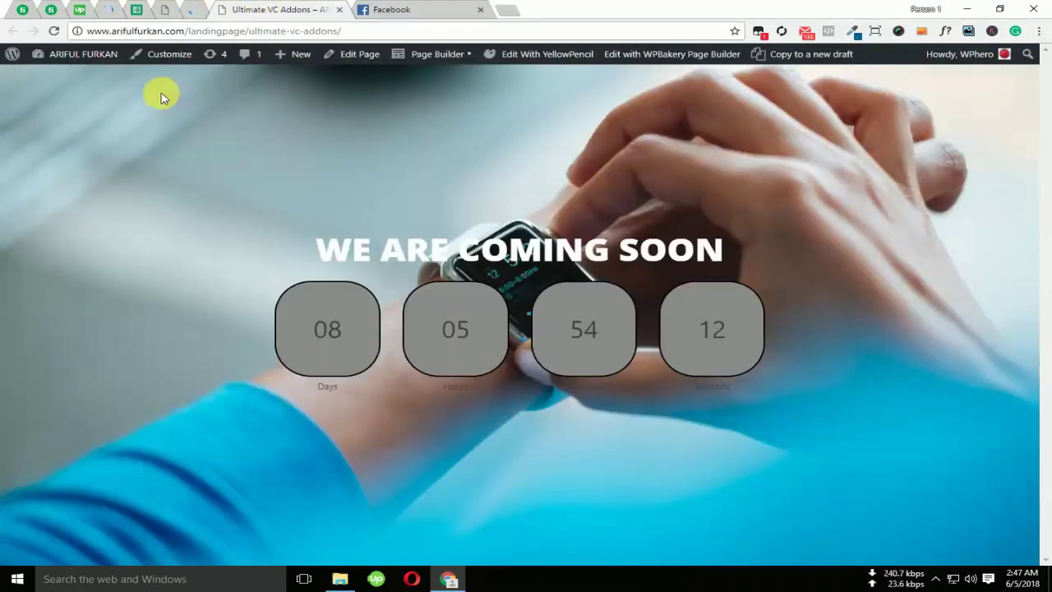
{"action": "left_click", "coordinate": [53, 33]}
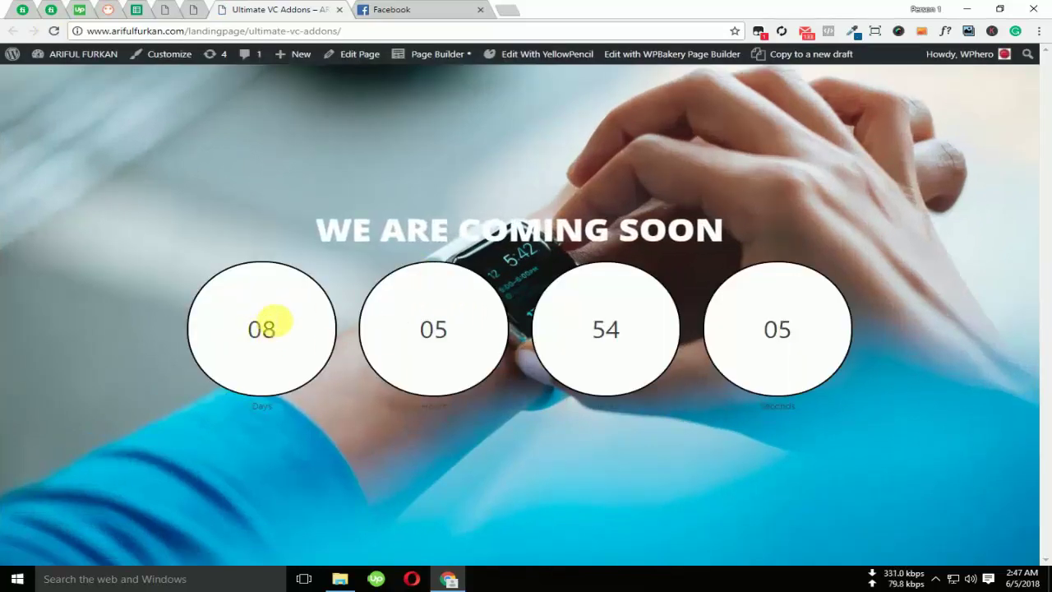
{"action": "left_click_drag", "start_coordinate": [251, 287], "coordinate": [289, 345]}
{"action": "left_click", "coordinate": [502, 348]}
{"action": "left_click_drag", "start_coordinate": [623, 338], "coordinate": [500, 324]}
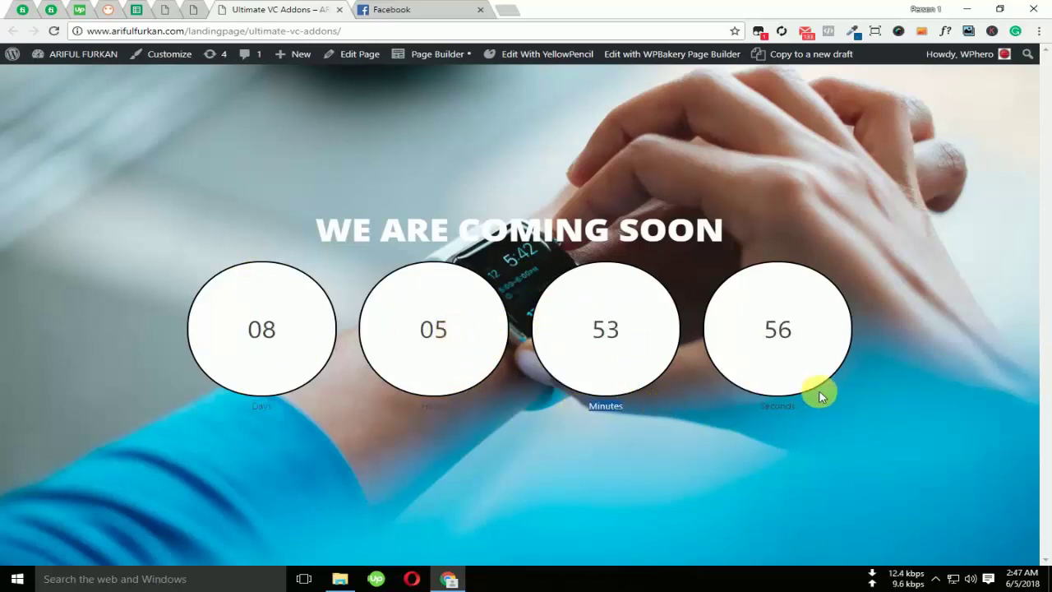
Inspect the countdown's Seconds label and try a font-size of 25px in its style rule, then disable that declaration
{"action": "triple_click", "coordinate": [778, 408]}
{"action": "right_click", "coordinate": [779, 408]}
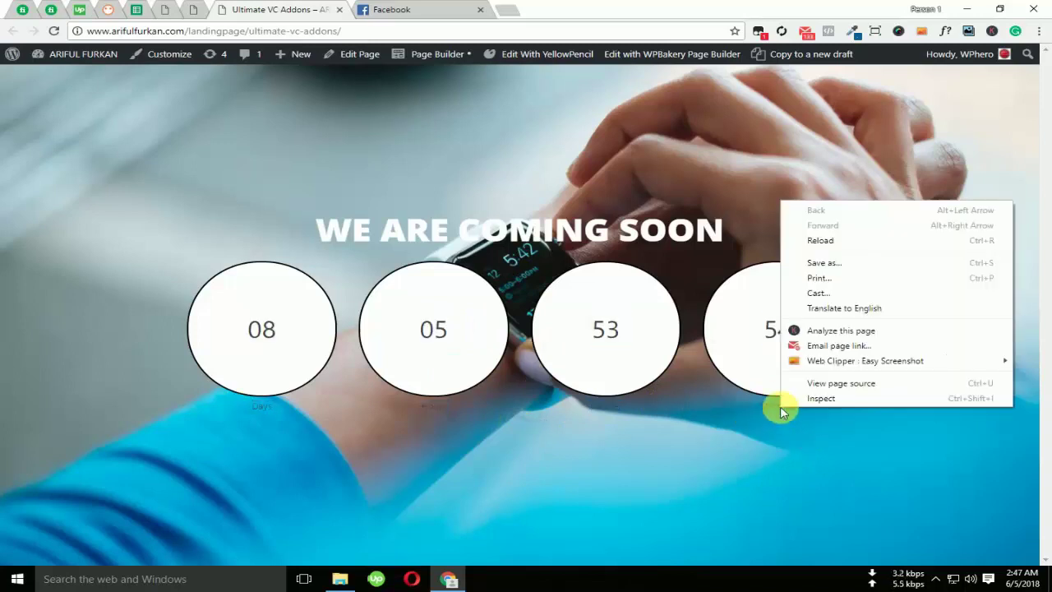
{"action": "left_click", "coordinate": [815, 403]}
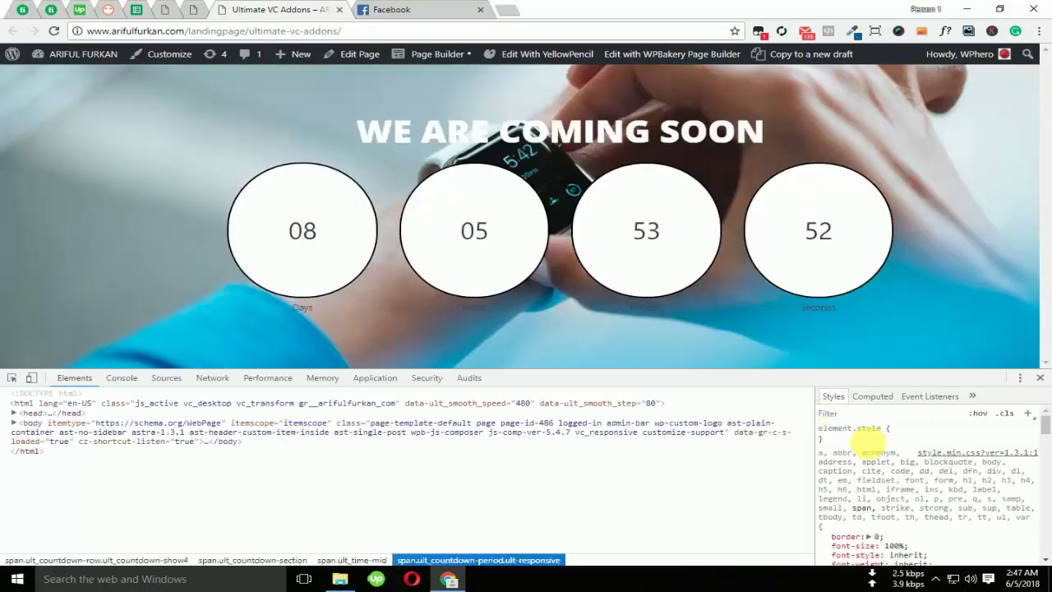
{"action": "scroll", "coordinate": [904, 534], "scroll_direction": "down", "scroll_amount": 2}
{"action": "scroll", "coordinate": [904, 534], "scroll_direction": "down", "scroll_amount": 3}
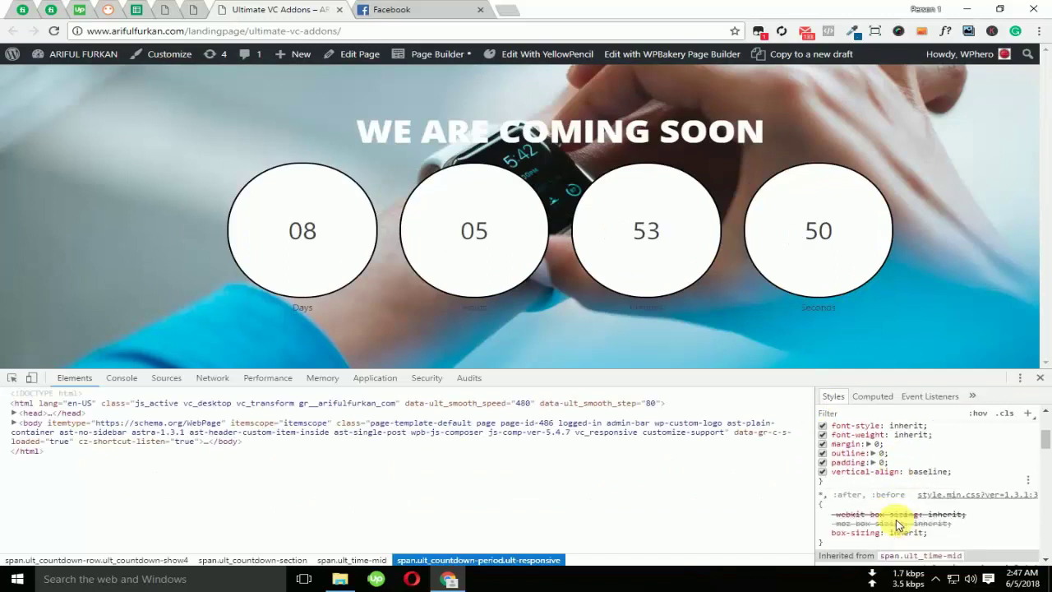
{"action": "left_click", "coordinate": [967, 471]}
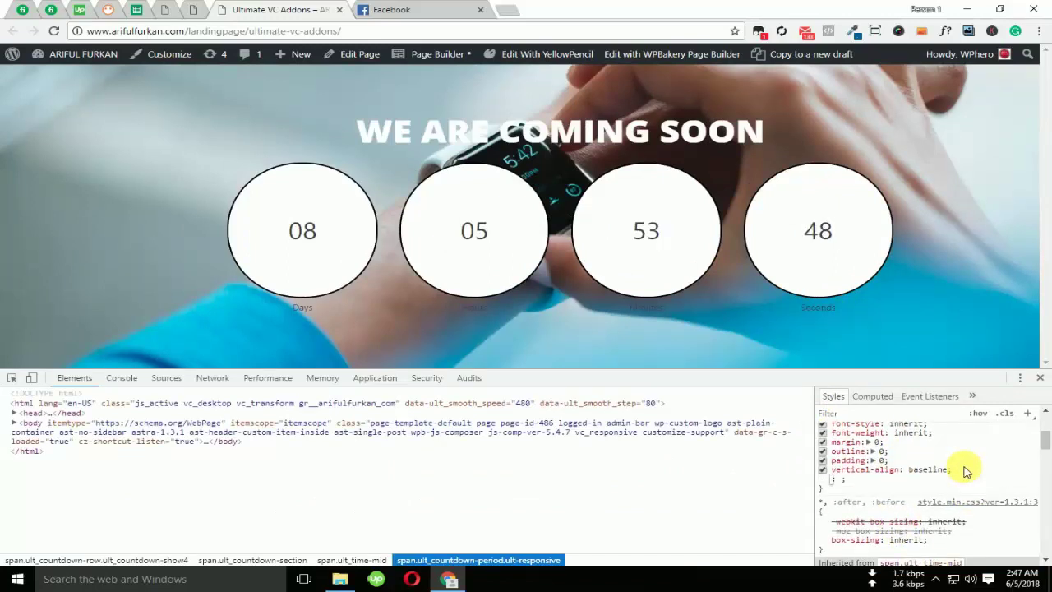
{"action": "type", "text": "fo"}
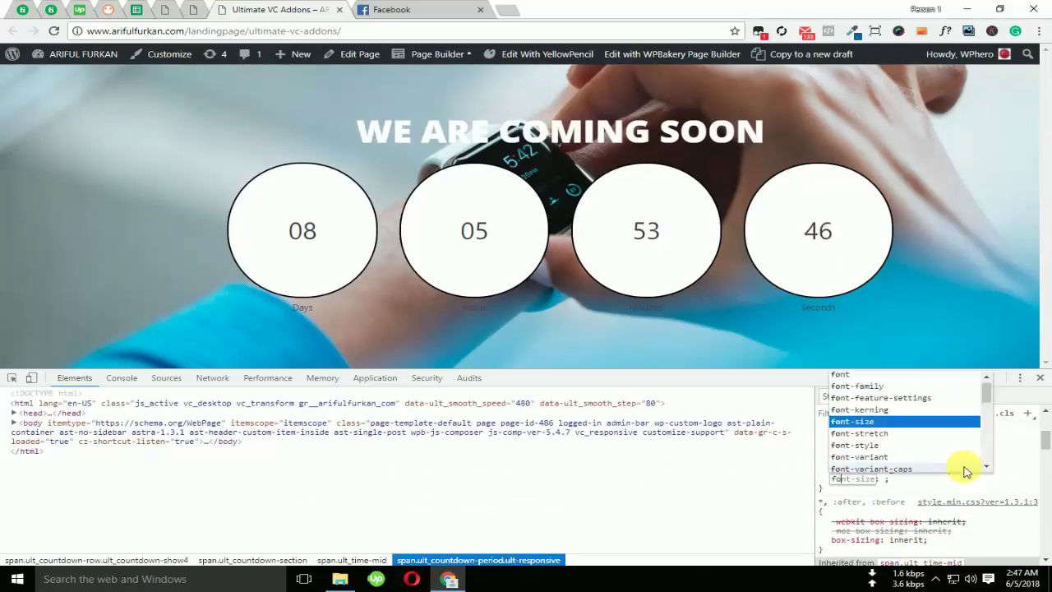
{"action": "key", "text": "Return"}
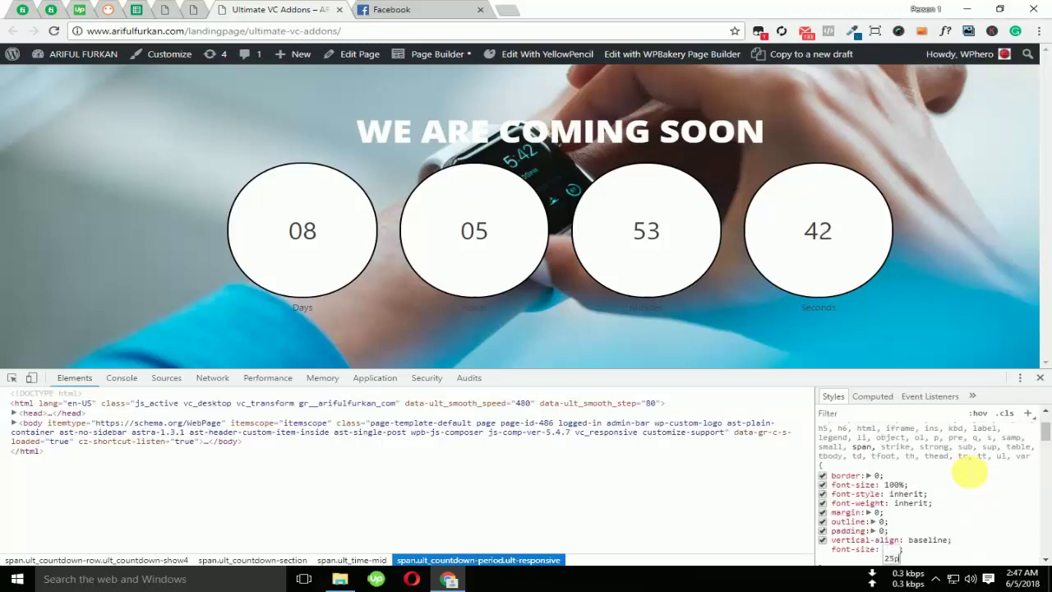
{"action": "key", "text": "Return"}
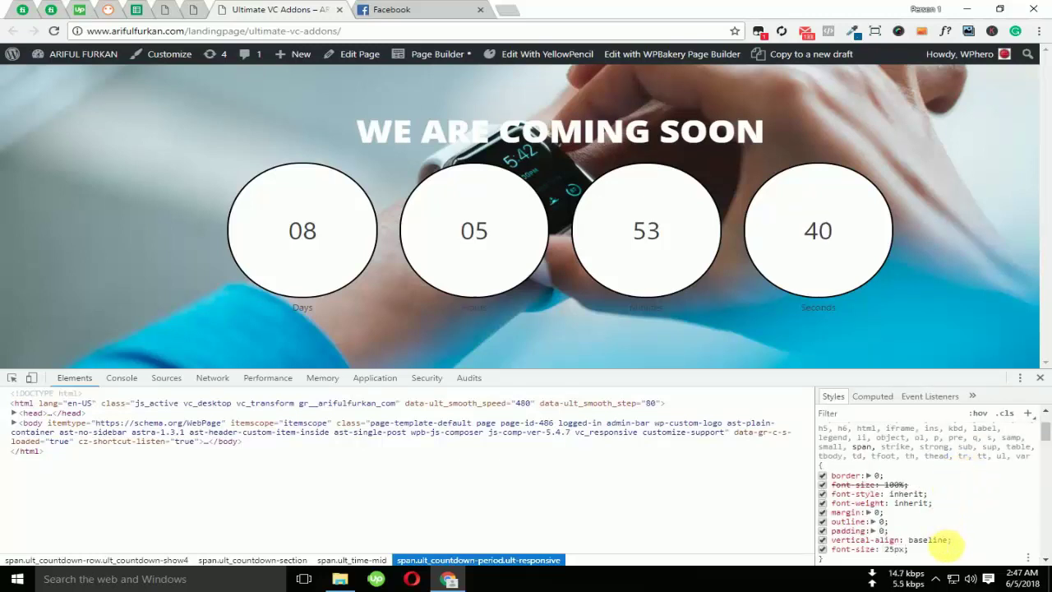
{"action": "left_click", "coordinate": [823, 549]}
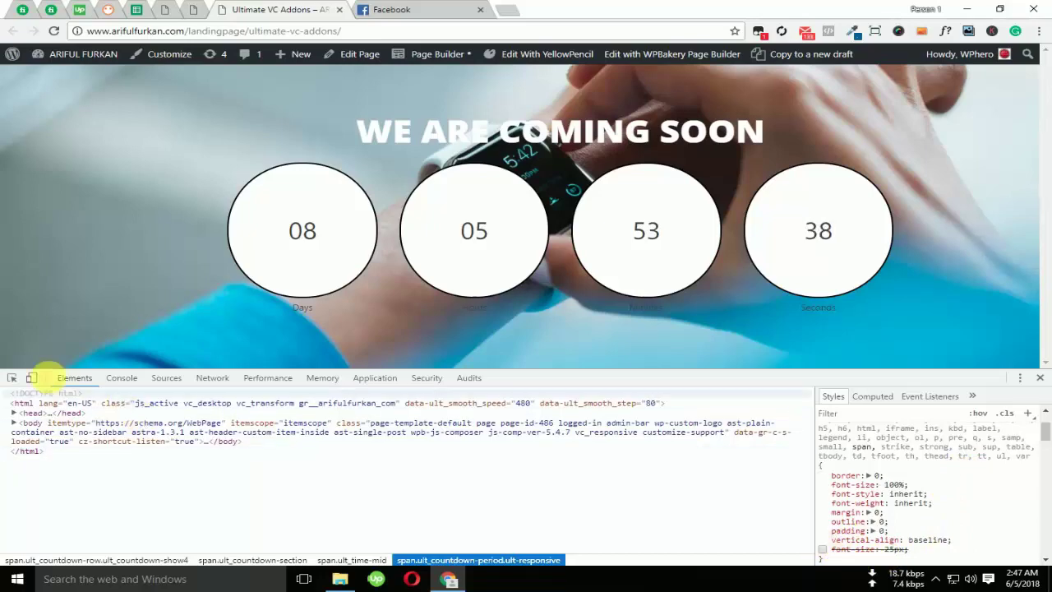
Inspect the countdown's Days label and review its style rules, then close the developer tools
{"action": "left_click", "coordinate": [12, 378]}
{"action": "left_click", "coordinate": [303, 311]}
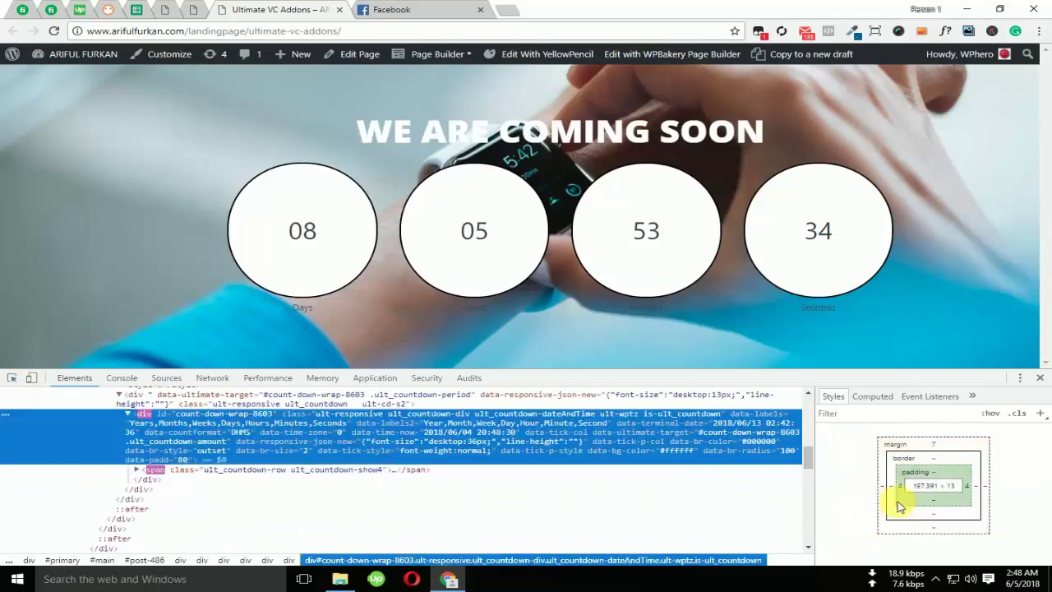
{"action": "scroll", "coordinate": [896, 496], "scroll_direction": "down", "scroll_amount": 5}
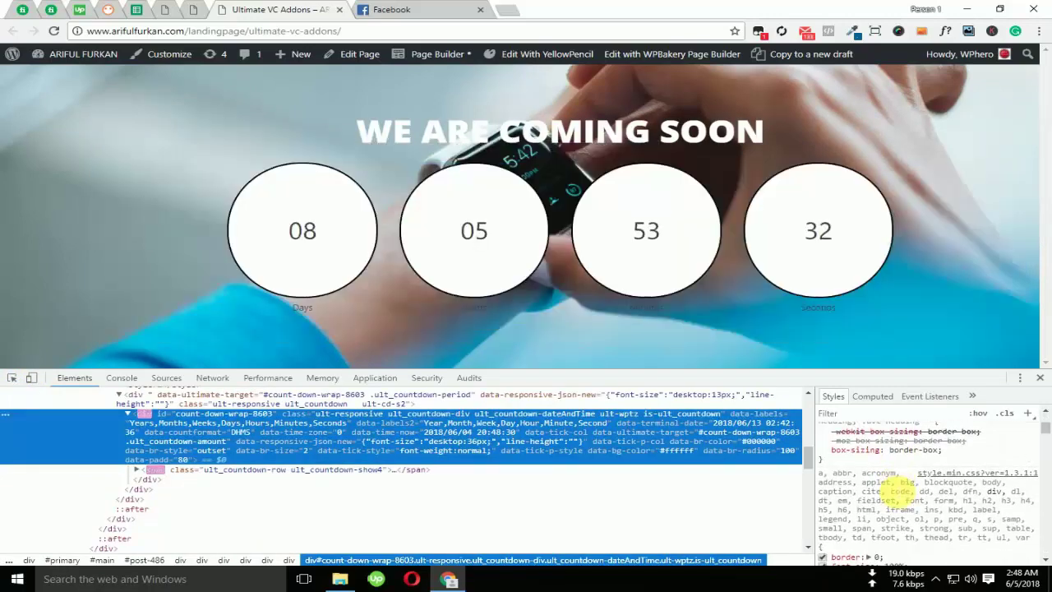
{"action": "scroll", "coordinate": [896, 481], "scroll_direction": "up", "scroll_amount": 8}
{"action": "left_click", "coordinate": [1040, 378]}
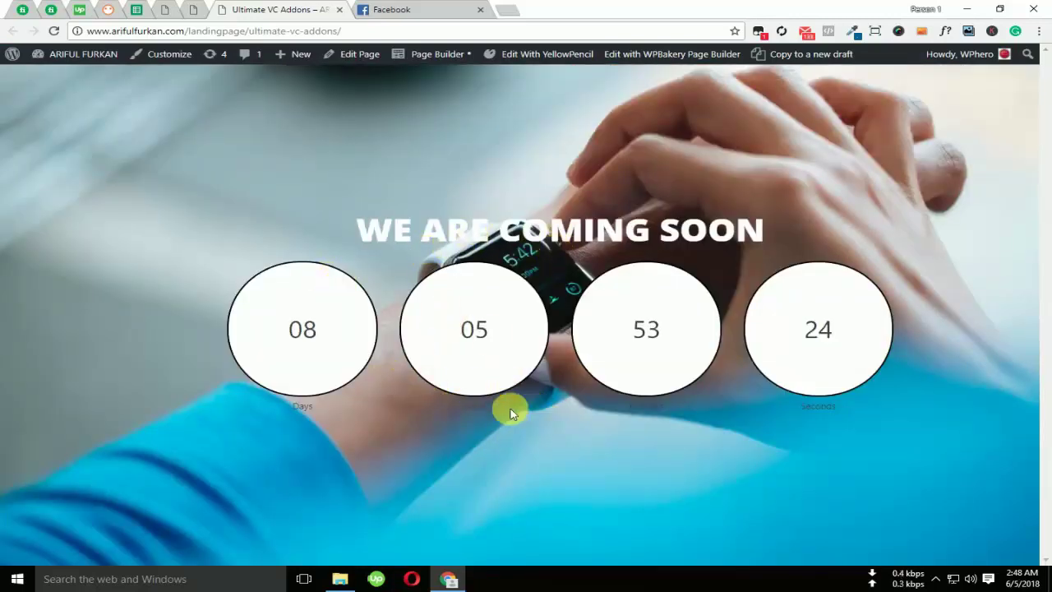
{"action": "left_click_drag", "start_coordinate": [505, 411], "coordinate": [566, 425]}
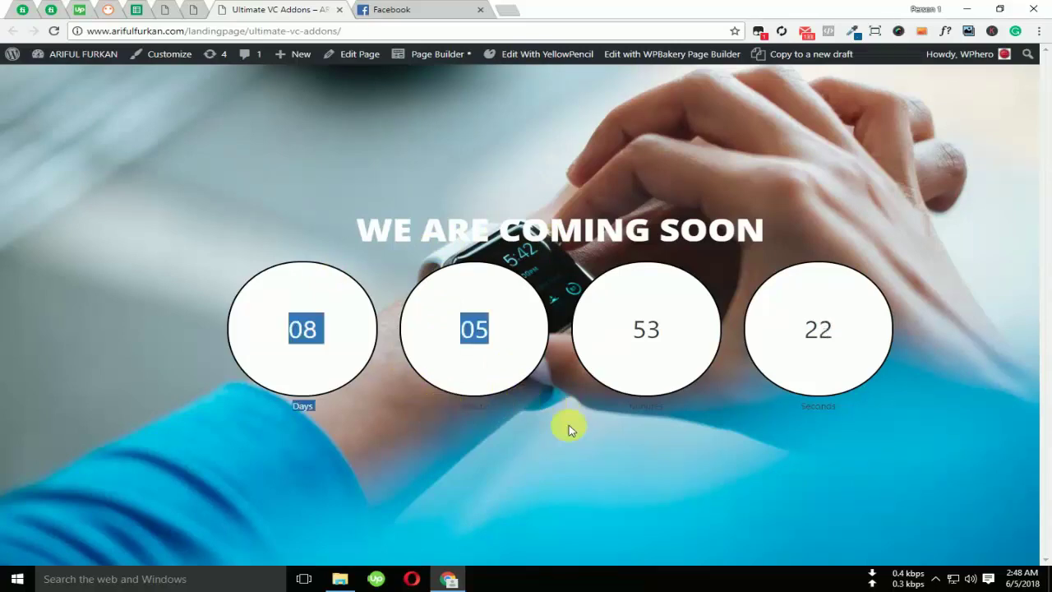
{"action": "left_click", "coordinate": [567, 425]}
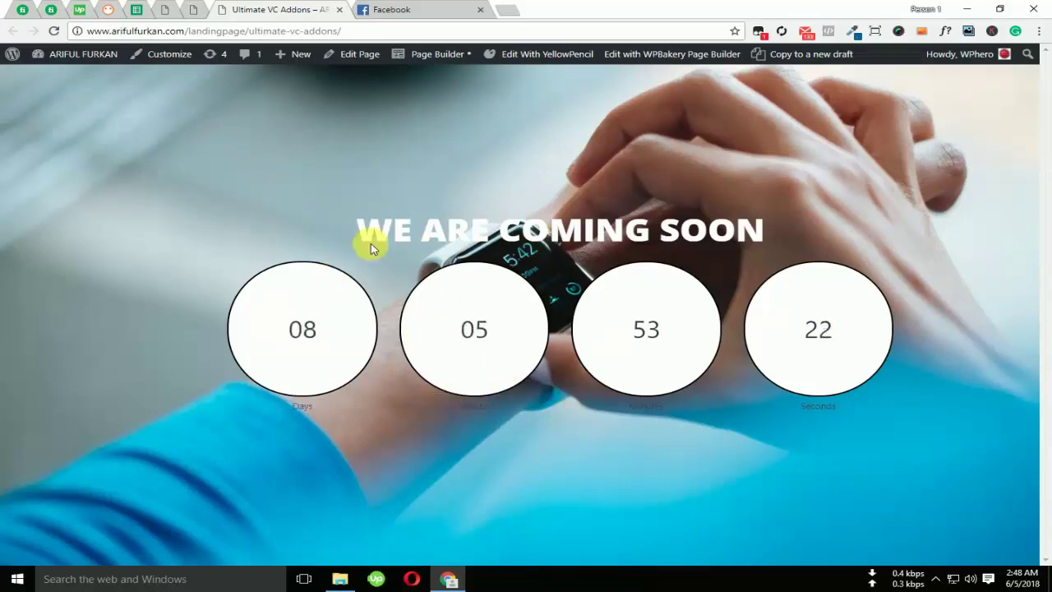
Open the Countdown element's settings in the page editor and set the timer digit background size to 50 px
{"action": "left_click", "coordinate": [190, 11]}
{"action": "scroll", "coordinate": [615, 271], "scroll_direction": "down", "scroll_amount": 4}
{"action": "scroll", "coordinate": [615, 271], "scroll_direction": "down", "scroll_amount": 1}
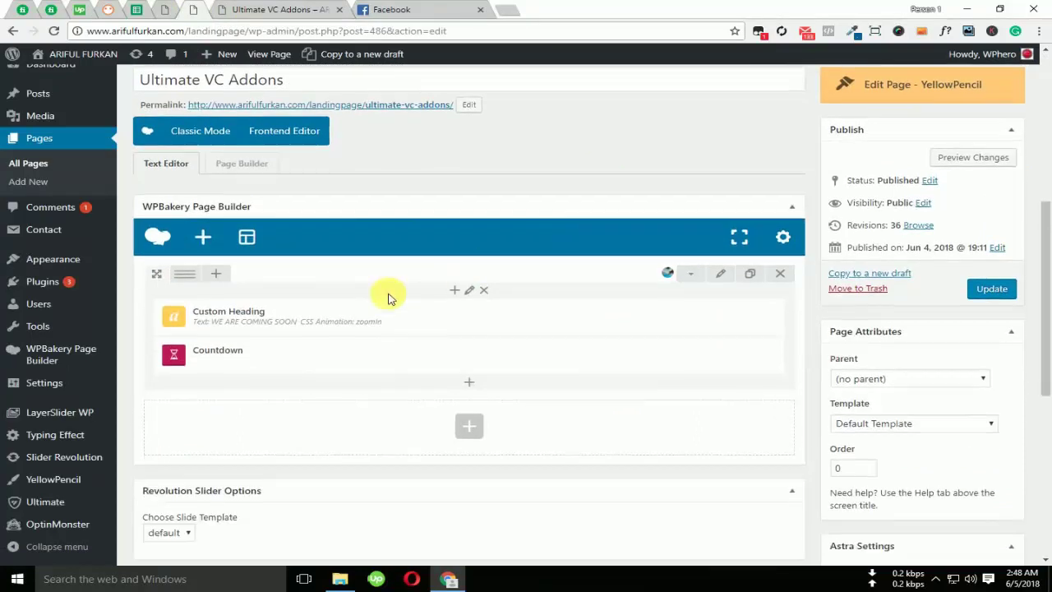
{"action": "left_click", "coordinate": [487, 356]}
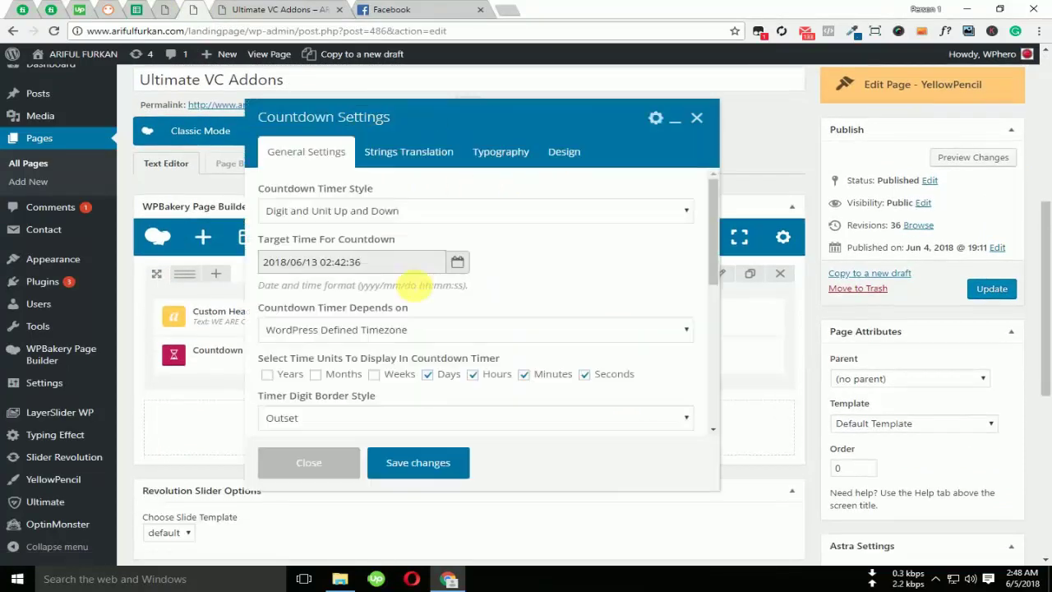
{"action": "scroll", "coordinate": [375, 374], "scroll_direction": "down", "scroll_amount": 3}
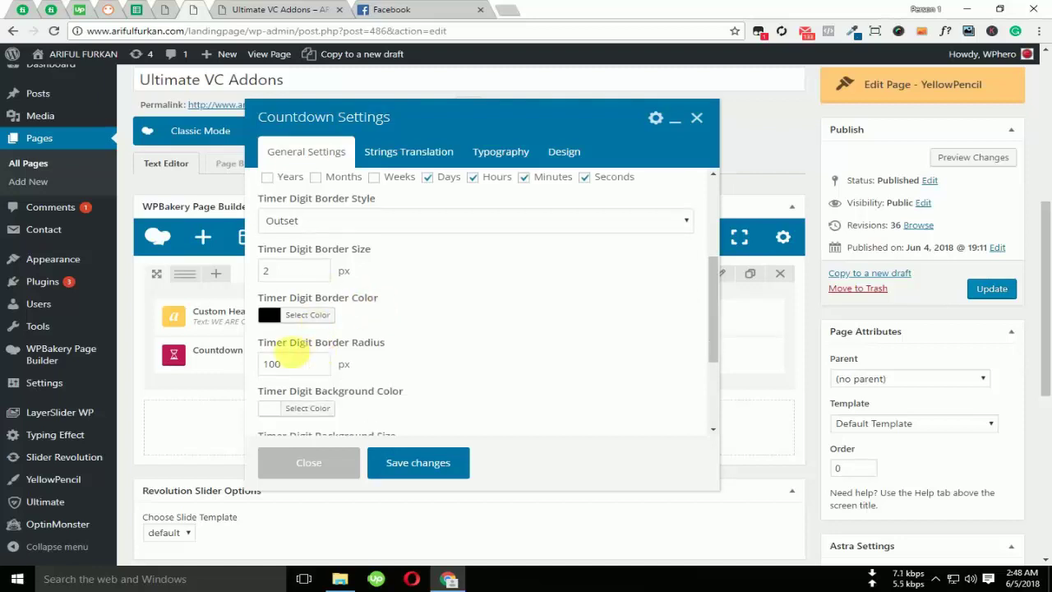
{"action": "scroll", "coordinate": [293, 364], "scroll_direction": "down", "scroll_amount": 2}
{"action": "scroll", "coordinate": [292, 364], "scroll_direction": "down", "scroll_amount": 1}
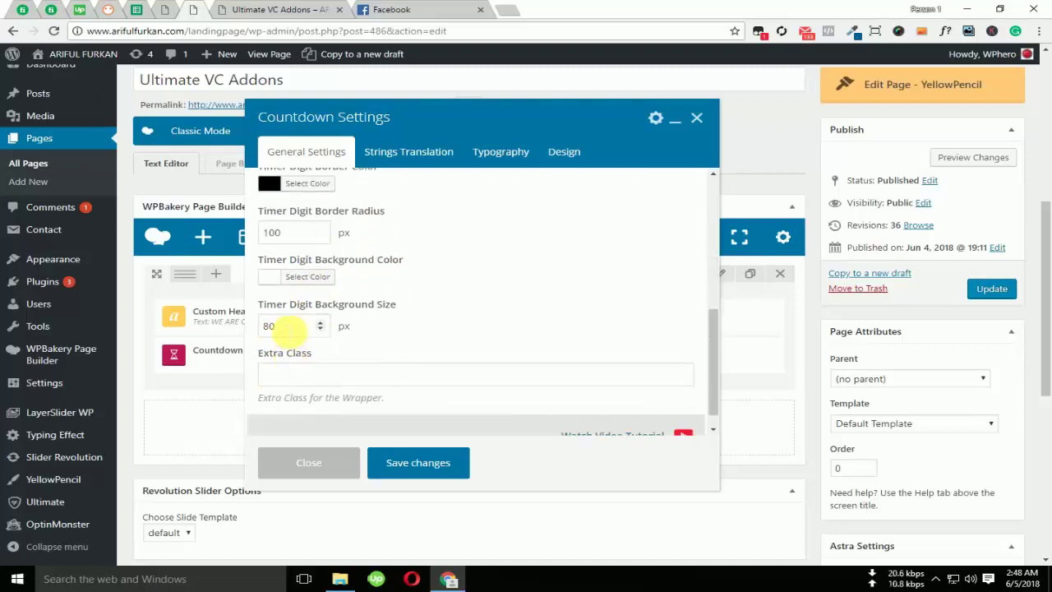
{"action": "double_click", "coordinate": [278, 325]}
{"action": "type", "text": "60"}
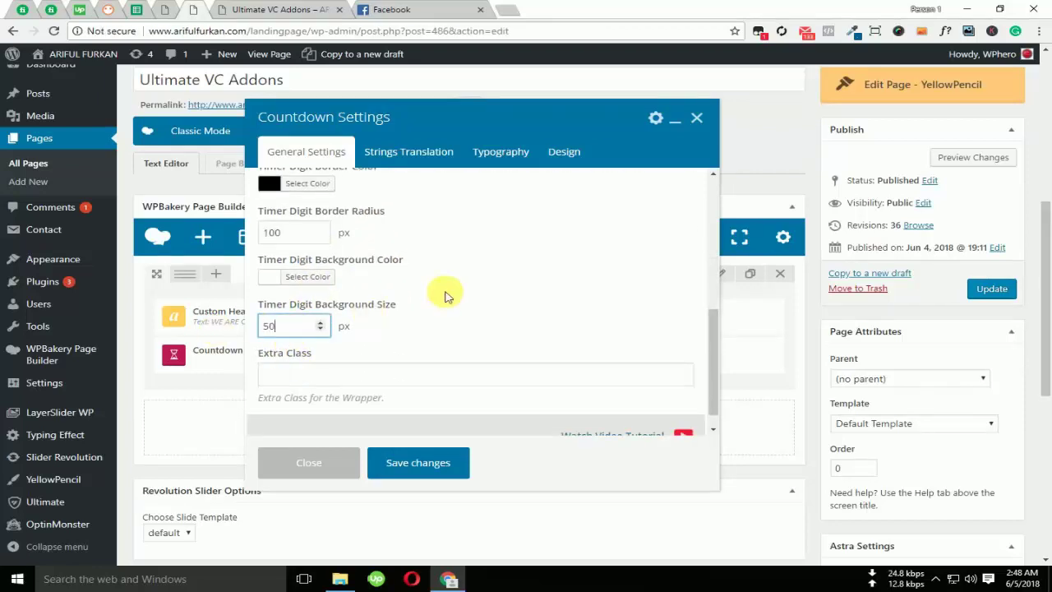
{"action": "scroll", "coordinate": [446, 296], "scroll_direction": "up", "scroll_amount": 3}
{"action": "scroll", "coordinate": [345, 353], "scroll_direction": "down", "scroll_amount": 2}
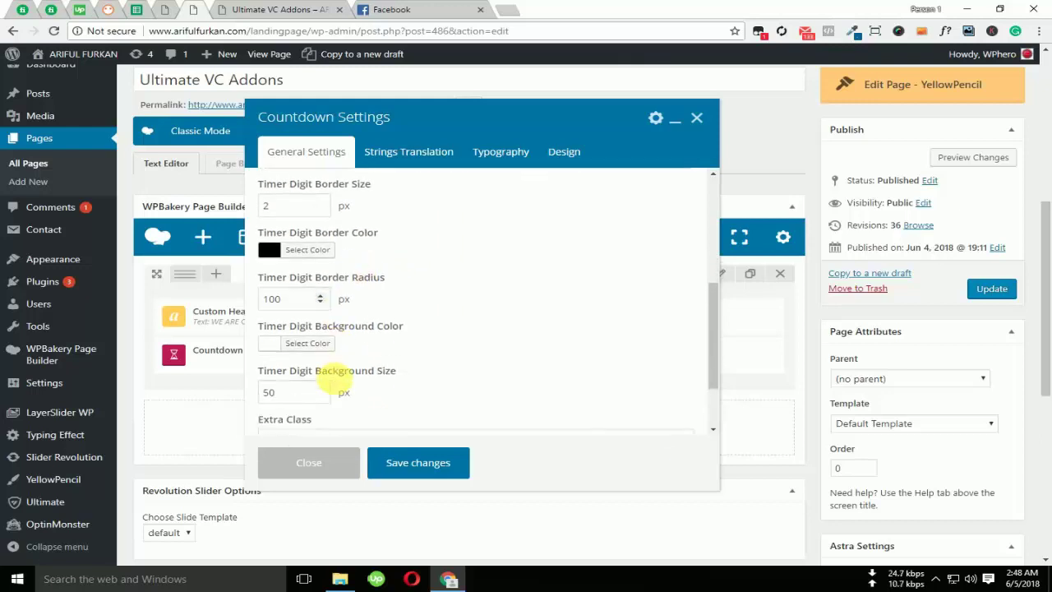
Set the timer digit background color to blue (#1e73be) and pick a different timer digit border color
{"action": "left_click", "coordinate": [280, 342]}
{"action": "scroll", "coordinate": [345, 387], "scroll_direction": "down", "scroll_amount": 3}
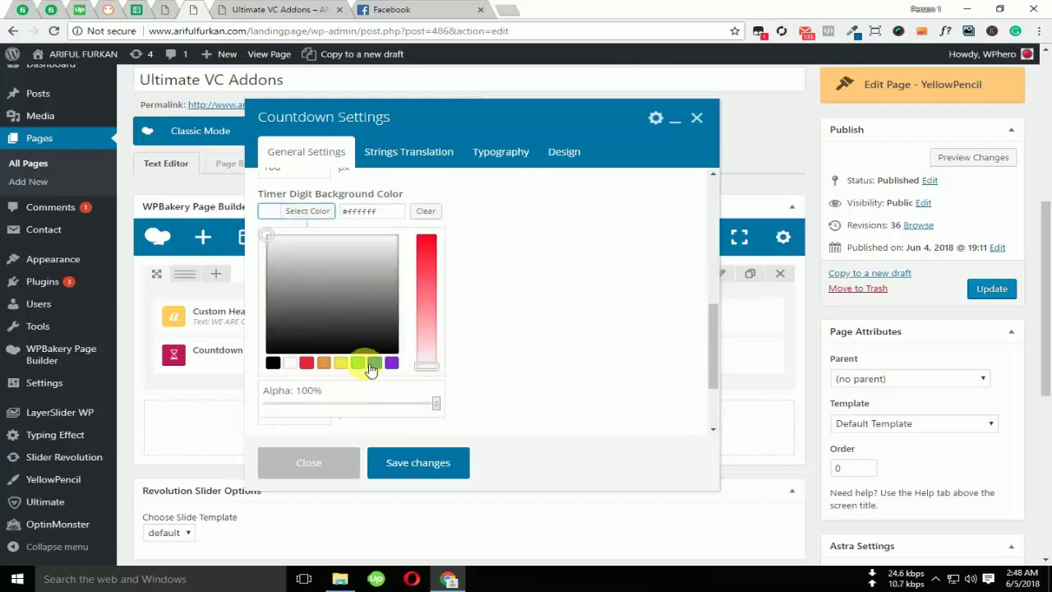
{"action": "left_click", "coordinate": [375, 363]}
{"action": "scroll", "coordinate": [493, 283], "scroll_direction": "up", "scroll_amount": 3}
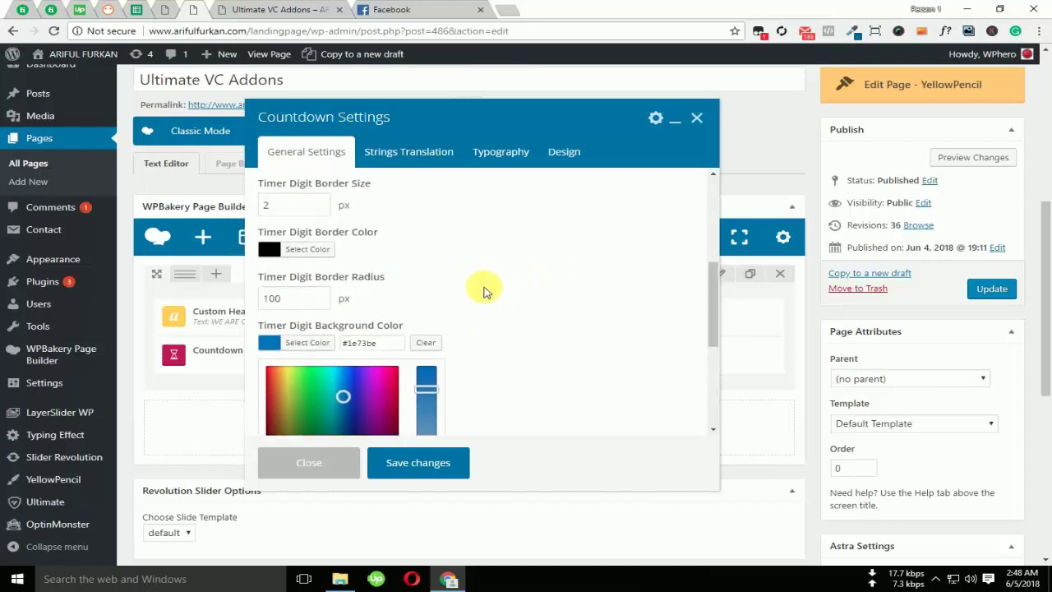
{"action": "left_click", "coordinate": [444, 263]}
{"action": "left_click", "coordinate": [270, 249]}
{"action": "left_click_drag", "start_coordinate": [279, 284], "coordinate": [275, 281]}
{"action": "left_click", "coordinate": [421, 205]}
Review the countdown's singular and plural unit names in its string translations against the digits and unit labels on the live page
{"action": "scroll", "coordinate": [510, 247], "scroll_direction": "up", "scroll_amount": 3}
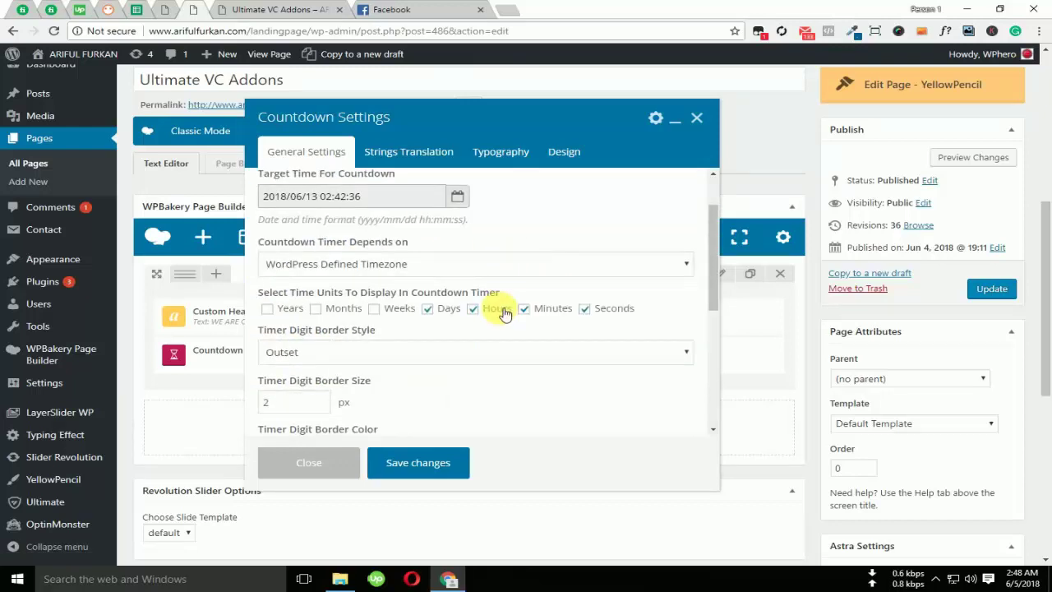
{"action": "scroll", "coordinate": [499, 308], "scroll_direction": "up", "scroll_amount": 2}
{"action": "left_click", "coordinate": [404, 146]}
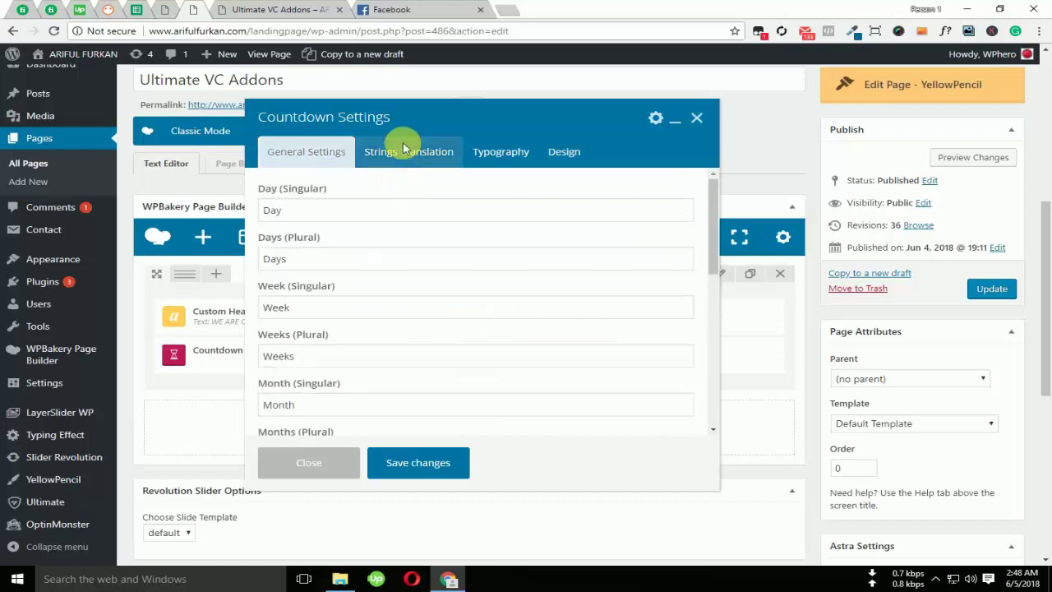
{"action": "left_click", "coordinate": [296, 10]}
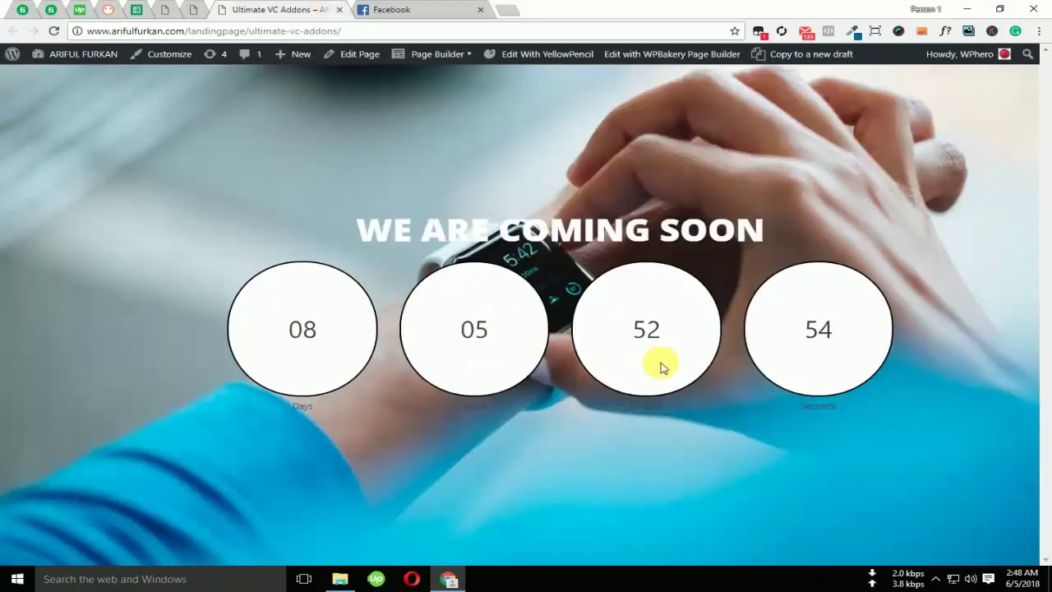
{"action": "left_click_drag", "start_coordinate": [474, 413], "coordinate": [494, 414]}
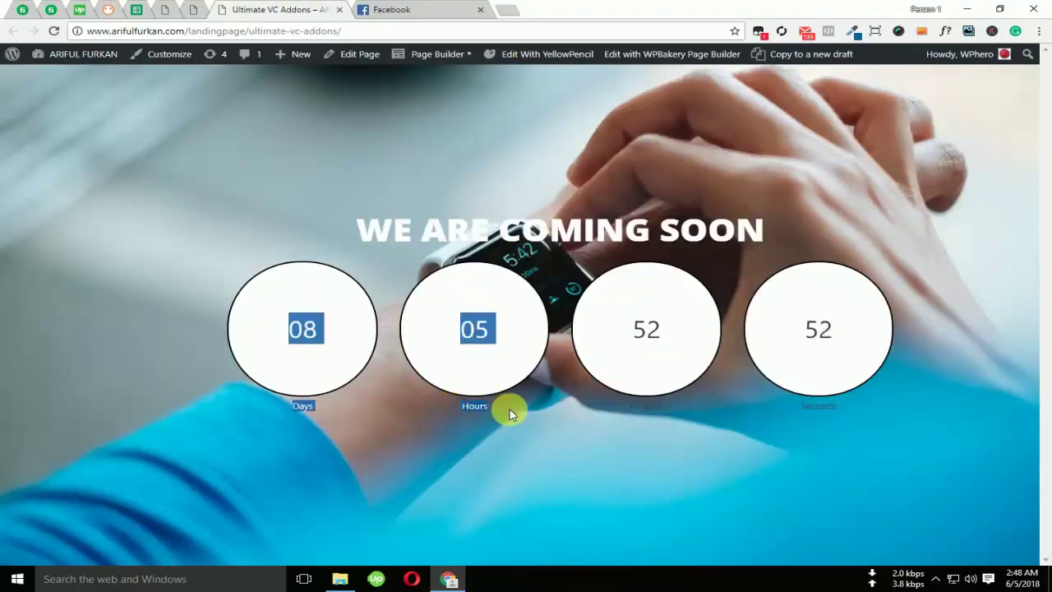
{"action": "left_click", "coordinate": [538, 417]}
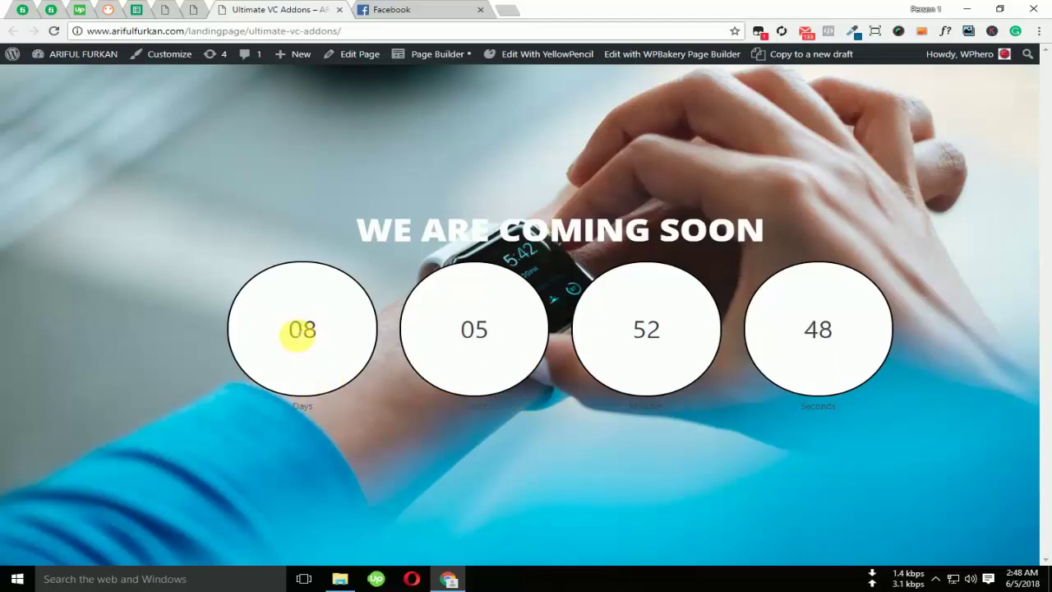
{"action": "double_click", "coordinate": [301, 331]}
{"action": "left_click", "coordinate": [315, 429]}
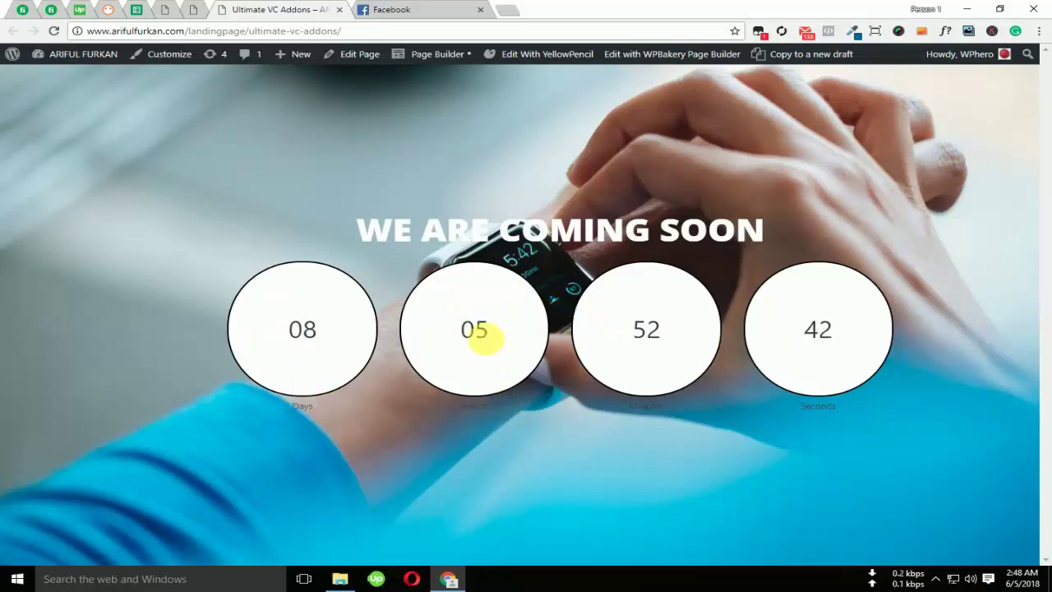
{"action": "left_click_drag", "start_coordinate": [494, 403], "coordinate": [491, 410]}
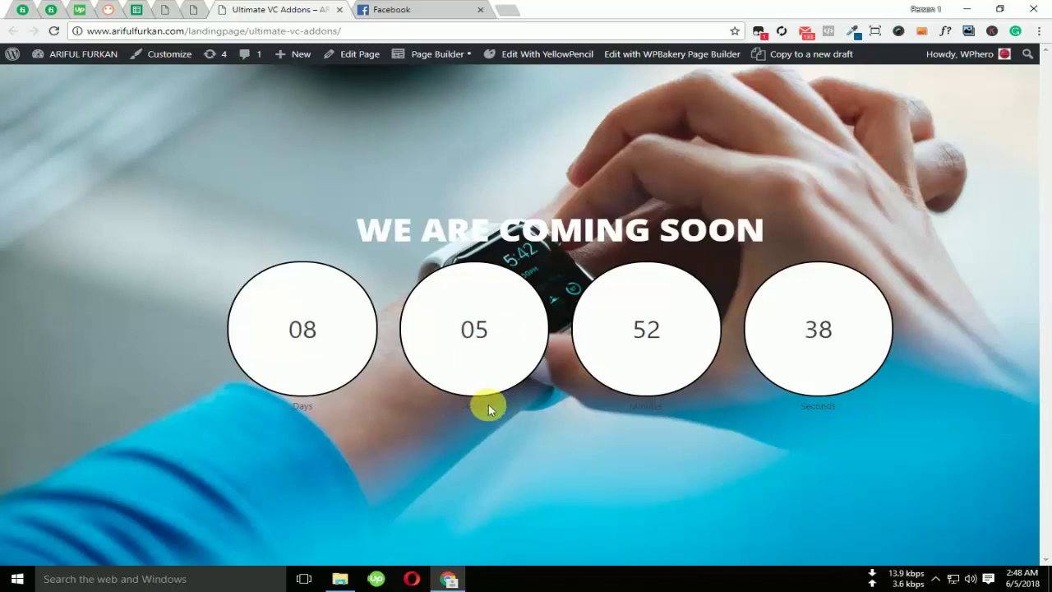
{"action": "left_click", "coordinate": [236, 11]}
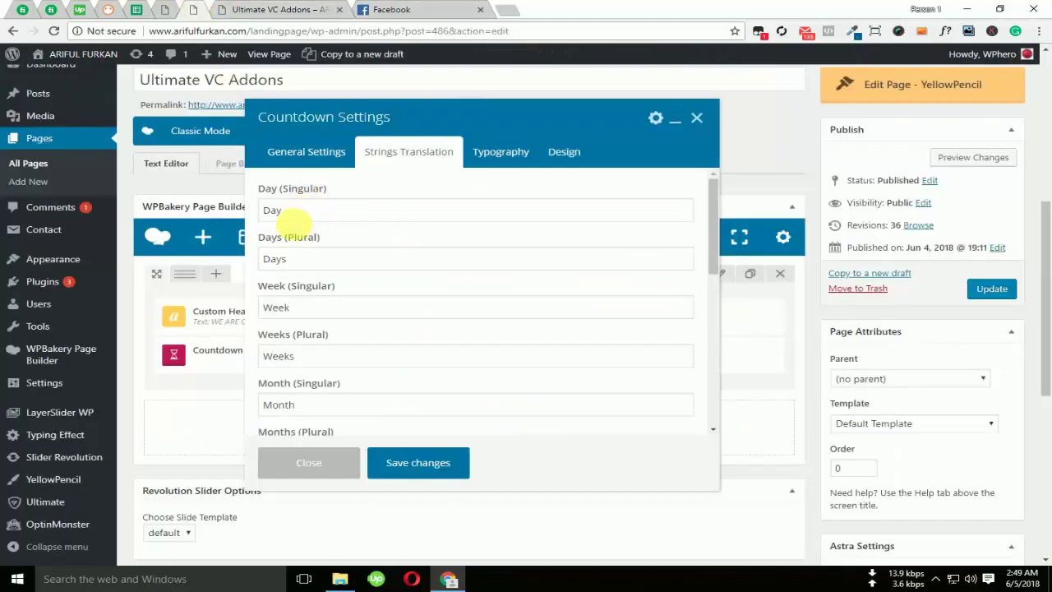
{"action": "scroll", "coordinate": [422, 318], "scroll_direction": "down", "scroll_amount": 4}
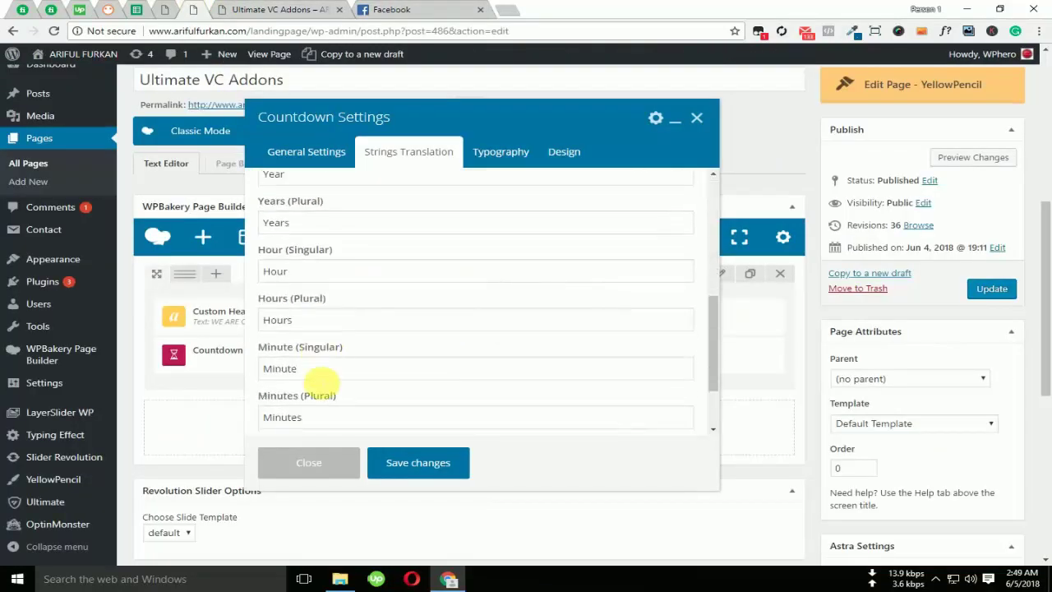
{"action": "scroll", "coordinate": [321, 380], "scroll_direction": "down", "scroll_amount": 4}
{"action": "scroll", "coordinate": [308, 386], "scroll_direction": "up", "scroll_amount": 4}
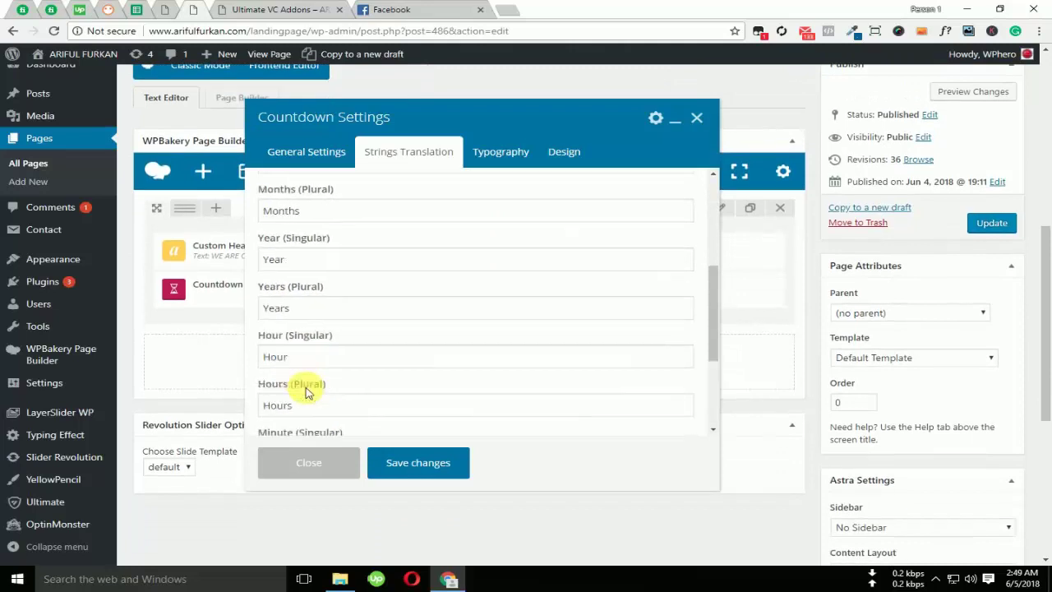
{"action": "scroll", "coordinate": [305, 395], "scroll_direction": "up", "scroll_amount": 3}
Set the timer digit font family to Roboto with font style 900 in the countdown's typography settings
{"action": "left_click", "coordinate": [497, 151]}
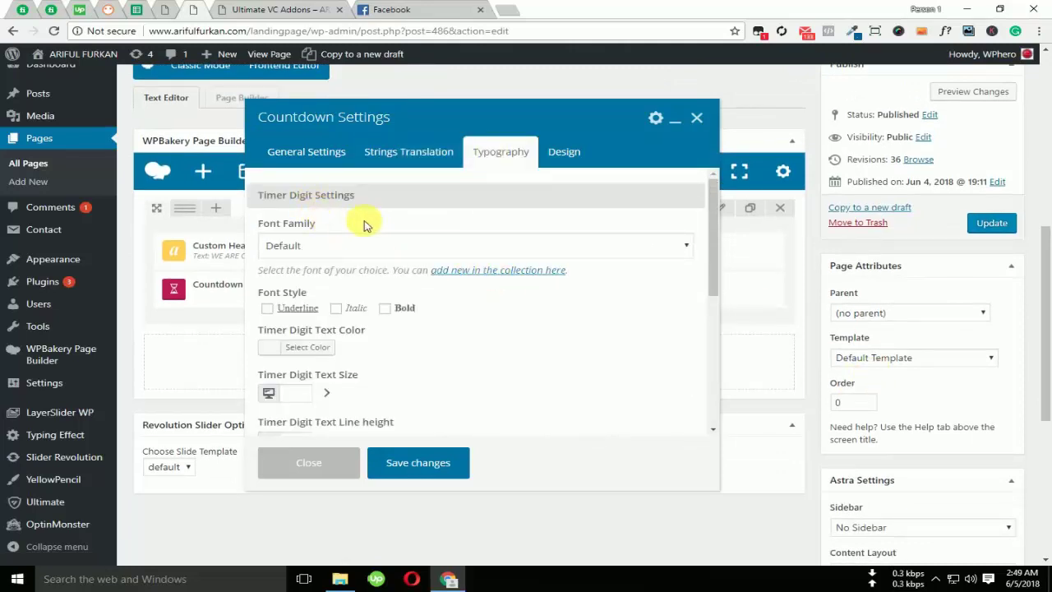
{"action": "left_click", "coordinate": [369, 245]}
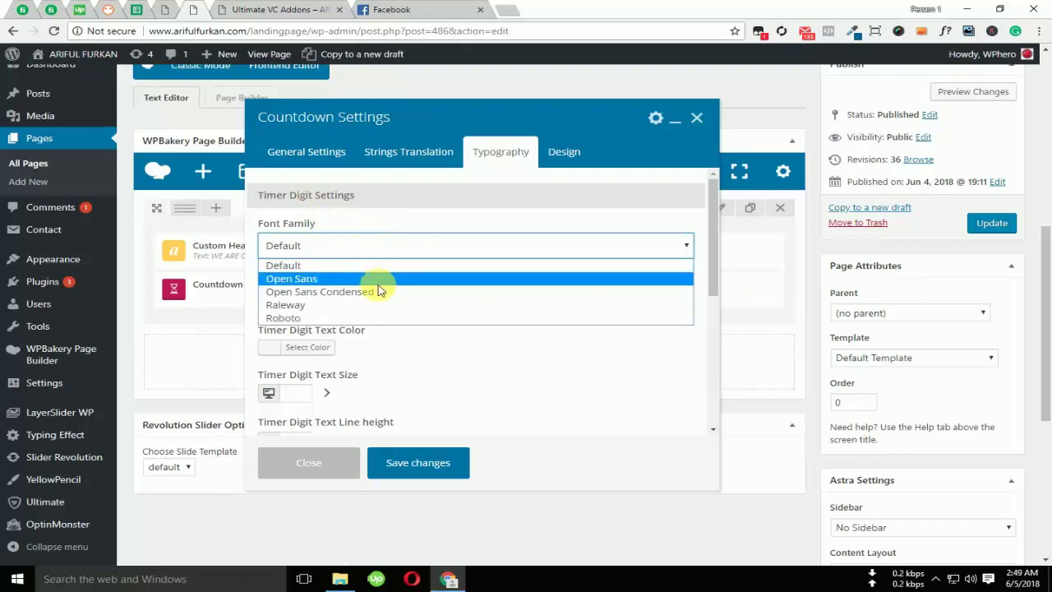
{"action": "left_click", "coordinate": [353, 319]}
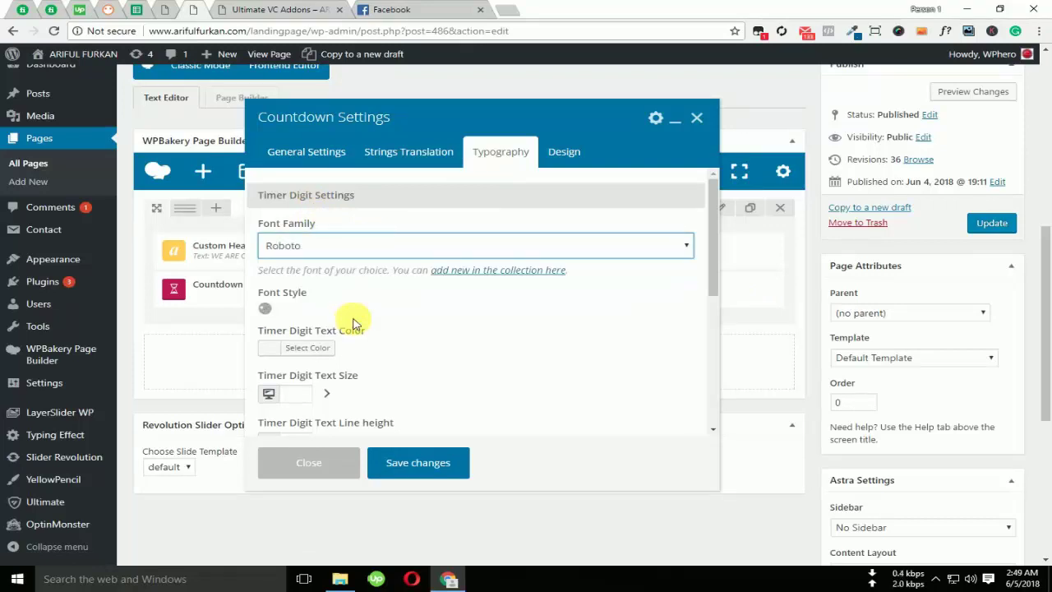
{"action": "scroll", "coordinate": [353, 319], "scroll_direction": "down", "scroll_amount": 1}
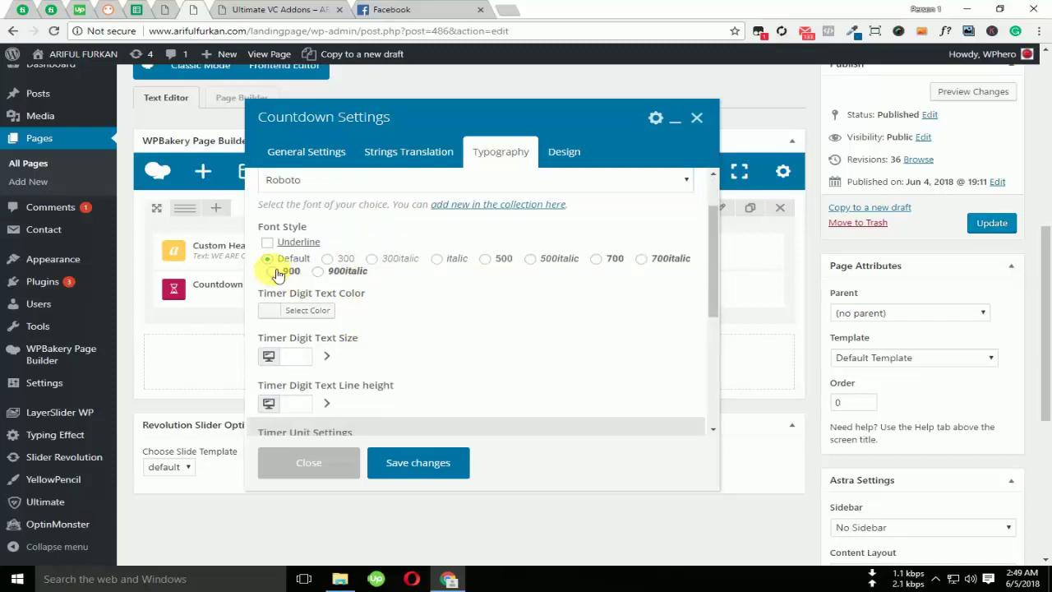
{"action": "left_click", "coordinate": [274, 271]}
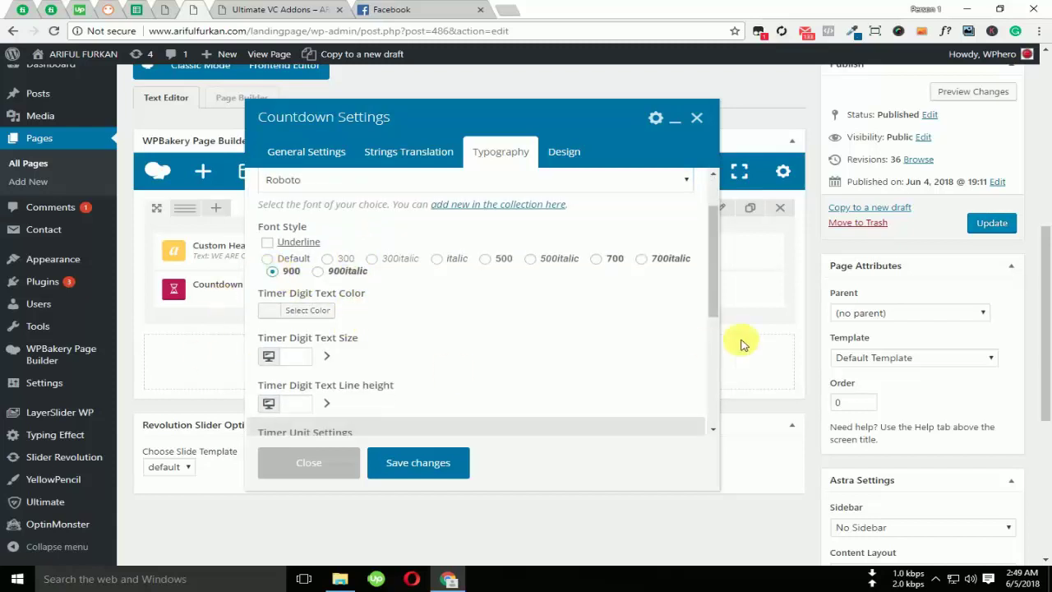
Set the timer digit text color to purple (#8224e3)
{"action": "left_click", "coordinate": [275, 313]}
{"action": "scroll", "coordinate": [305, 345], "scroll_direction": "down", "scroll_amount": 2}
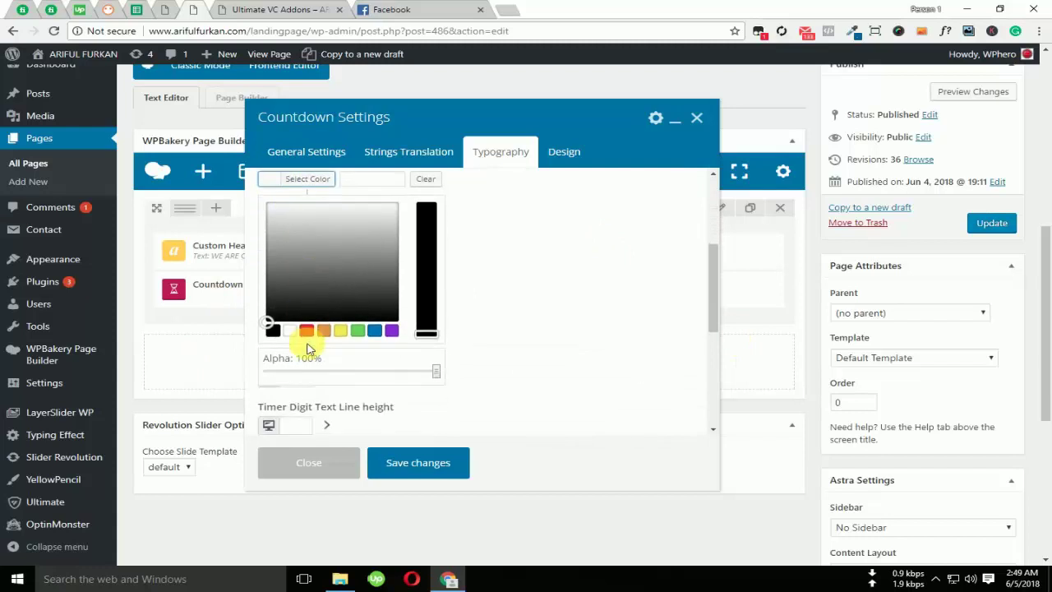
{"action": "left_click", "coordinate": [342, 330]}
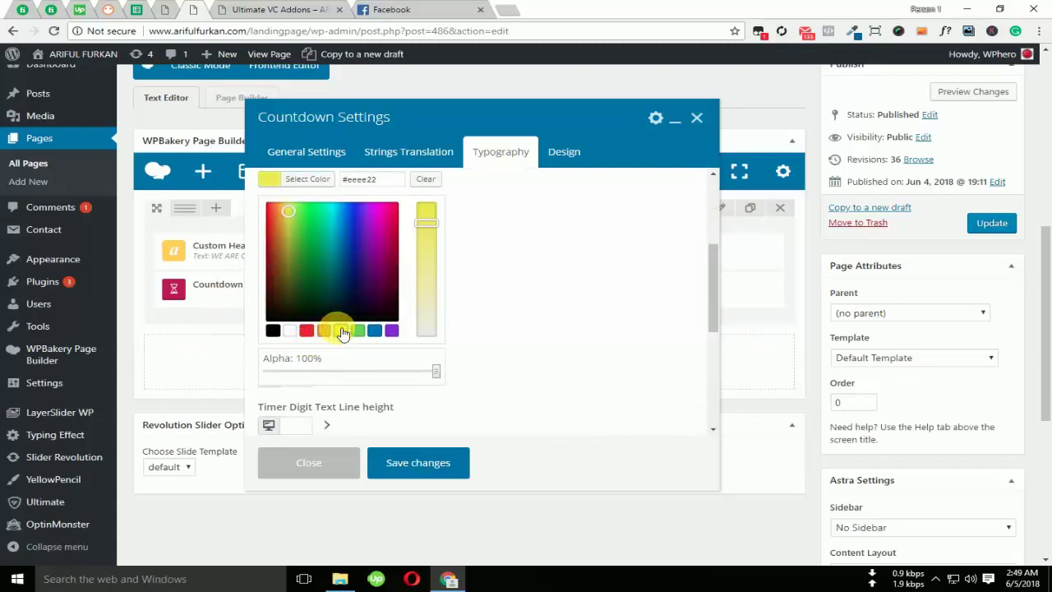
{"action": "left_click", "coordinate": [393, 330]}
{"action": "scroll", "coordinate": [494, 232], "scroll_direction": "up", "scroll_amount": 1}
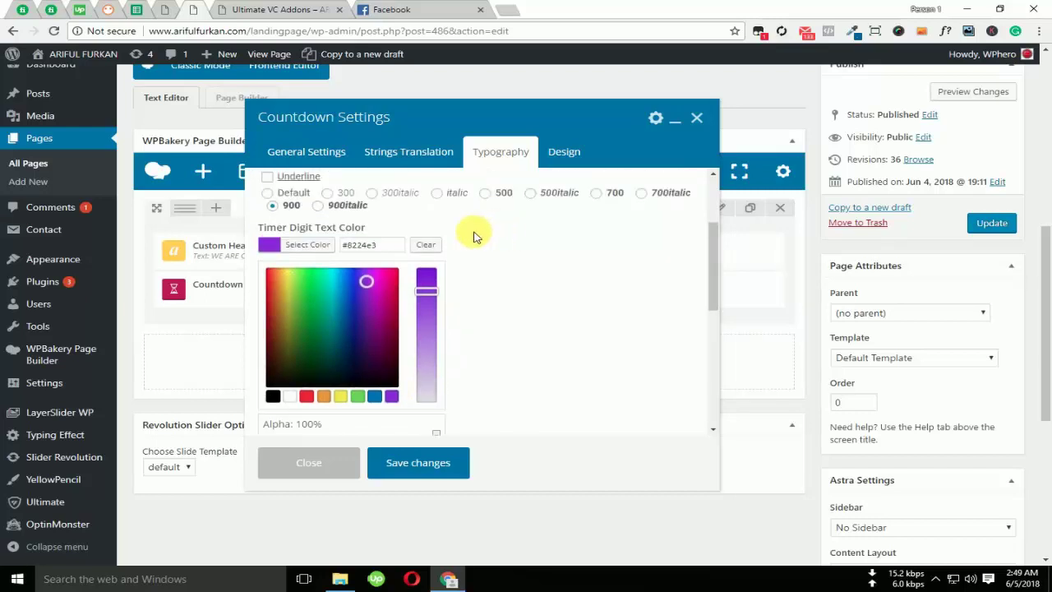
{"action": "left_click", "coordinate": [450, 216]}
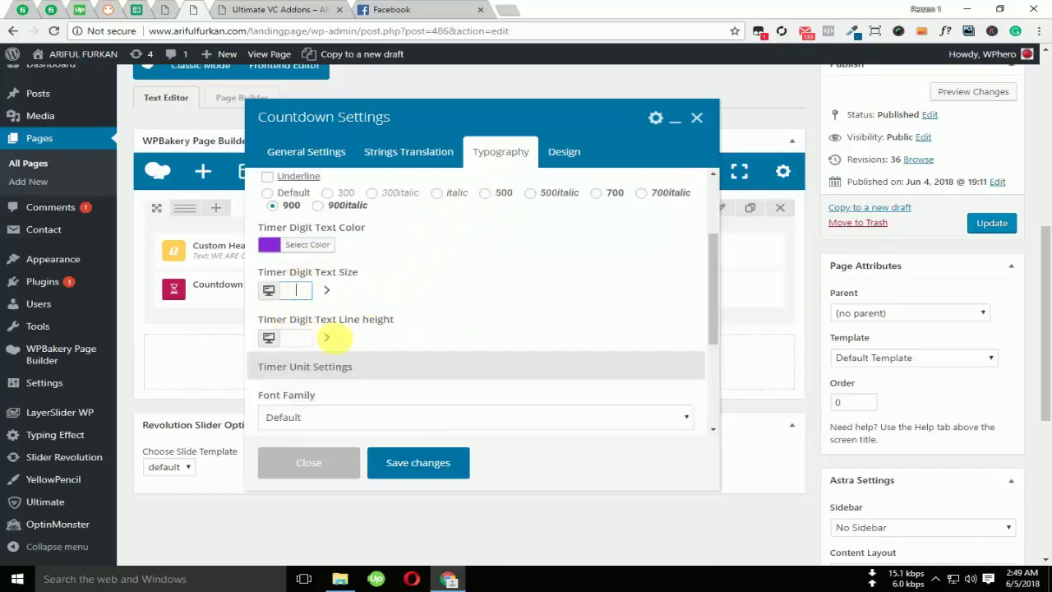
Review the timer digit and timer unit typography settings and check the Hours unit label on the live page
{"action": "scroll", "coordinate": [331, 340], "scroll_direction": "down", "scroll_amount": 1}
{"action": "scroll", "coordinate": [321, 333], "scroll_direction": "up", "scroll_amount": 1}
{"action": "scroll", "coordinate": [313, 334], "scroll_direction": "down", "scroll_amount": 1}
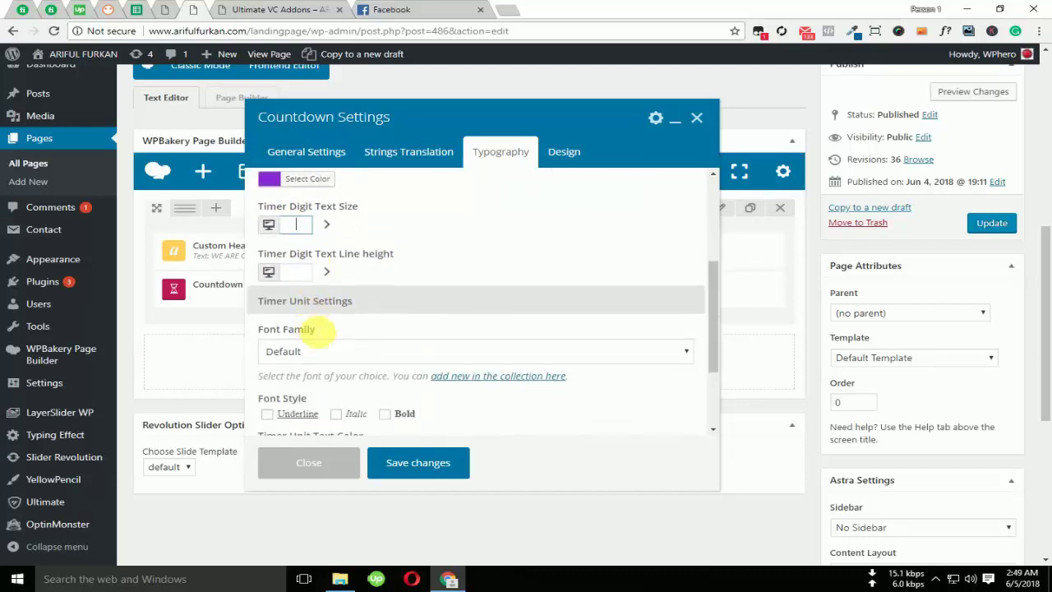
{"action": "scroll", "coordinate": [310, 325], "scroll_direction": "up", "scroll_amount": 1}
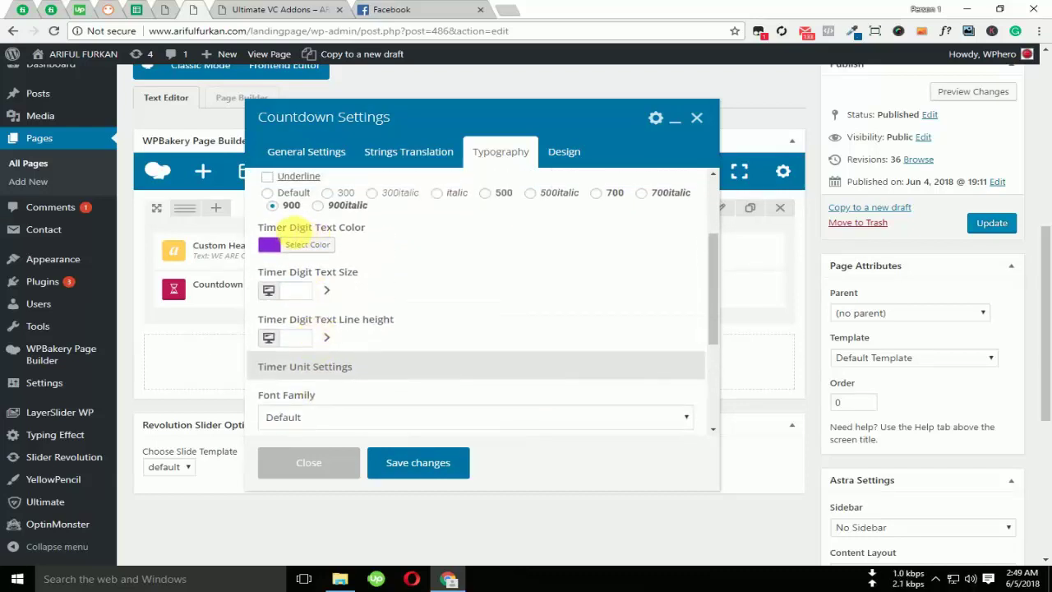
{"action": "scroll", "coordinate": [311, 316], "scroll_direction": "down", "scroll_amount": 1}
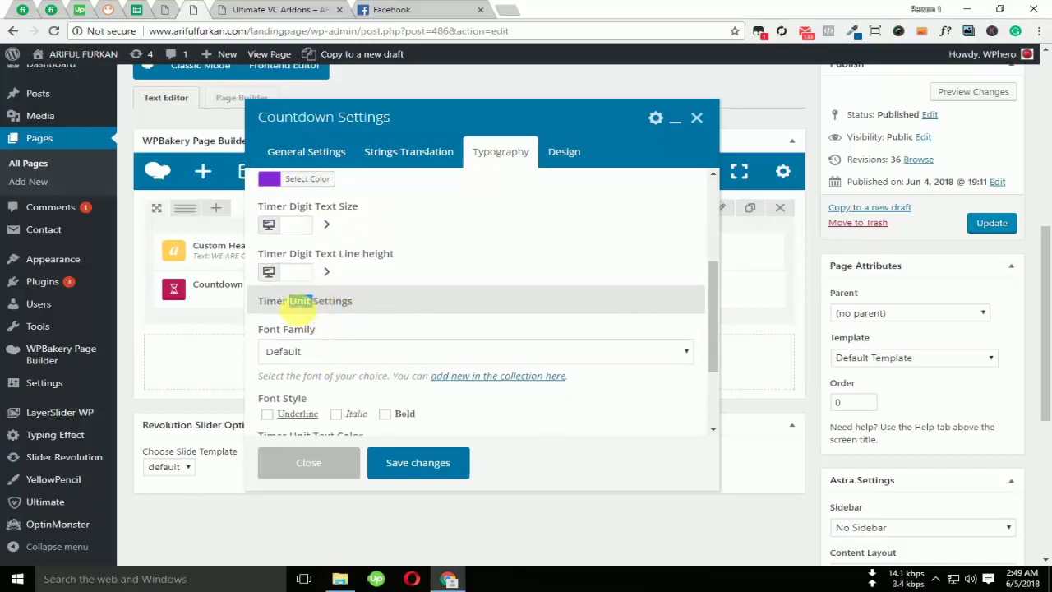
{"action": "left_click", "coordinate": [308, 8]}
{"action": "left_click_drag", "start_coordinate": [460, 406], "coordinate": [503, 407]}
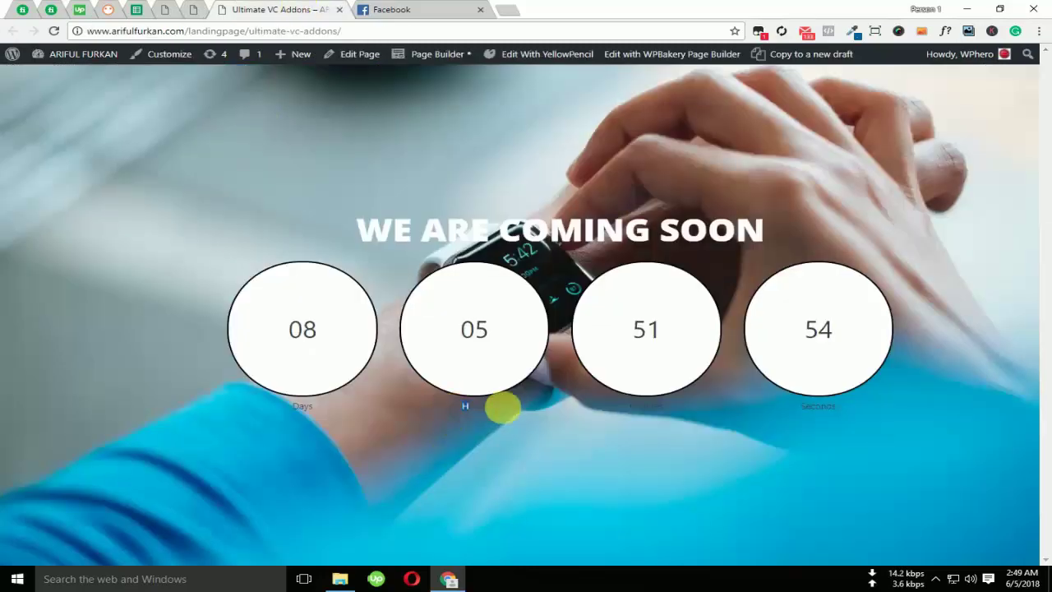
{"action": "left_click", "coordinate": [508, 411]}
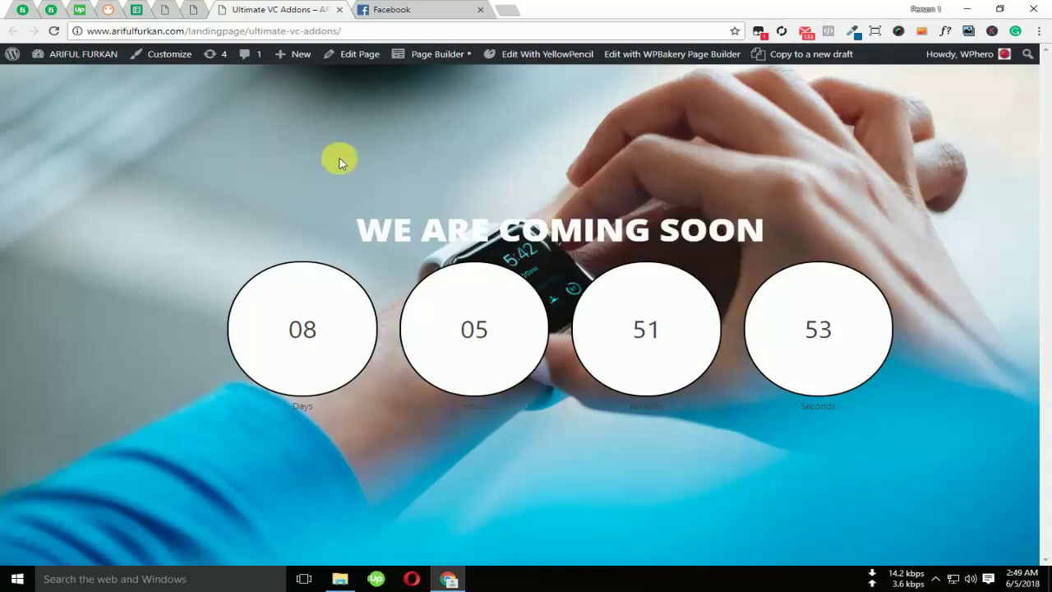
Set the timer unit font family to Open Sans with font style 800 in the countdown's typography settings
{"action": "left_click", "coordinate": [189, 11]}
{"action": "left_click", "coordinate": [336, 351]}
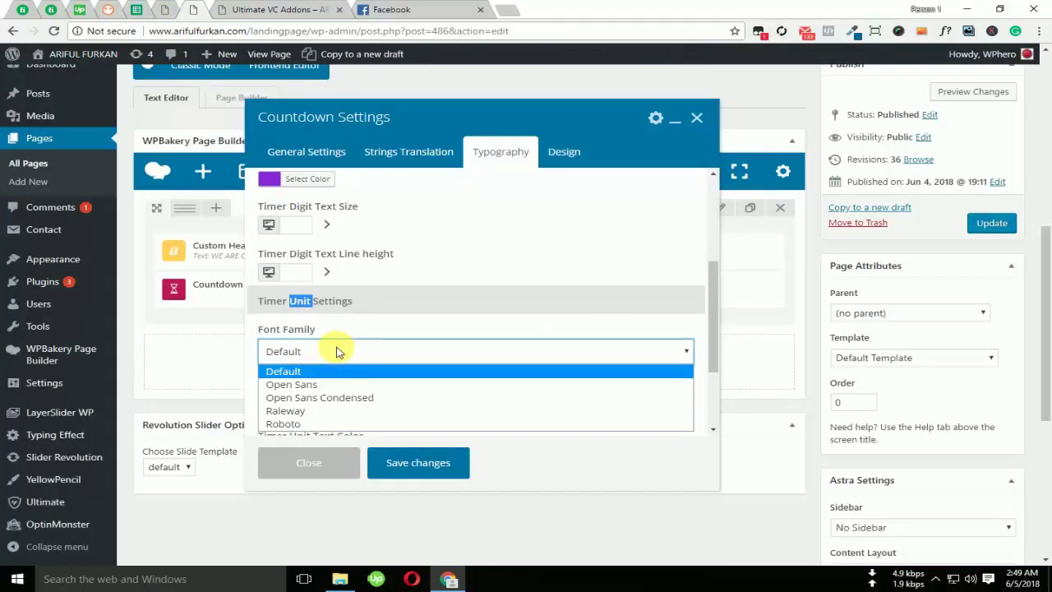
{"action": "scroll", "coordinate": [349, 311], "scroll_direction": "up", "scroll_amount": 2}
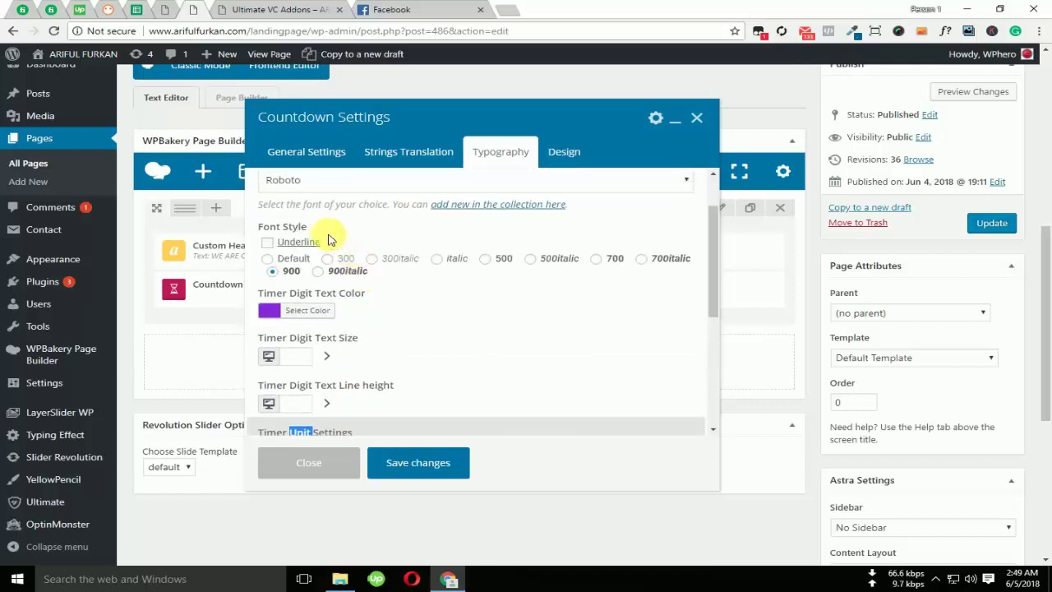
{"action": "scroll", "coordinate": [323, 226], "scroll_direction": "down", "scroll_amount": 2}
{"action": "left_click", "coordinate": [296, 282]}
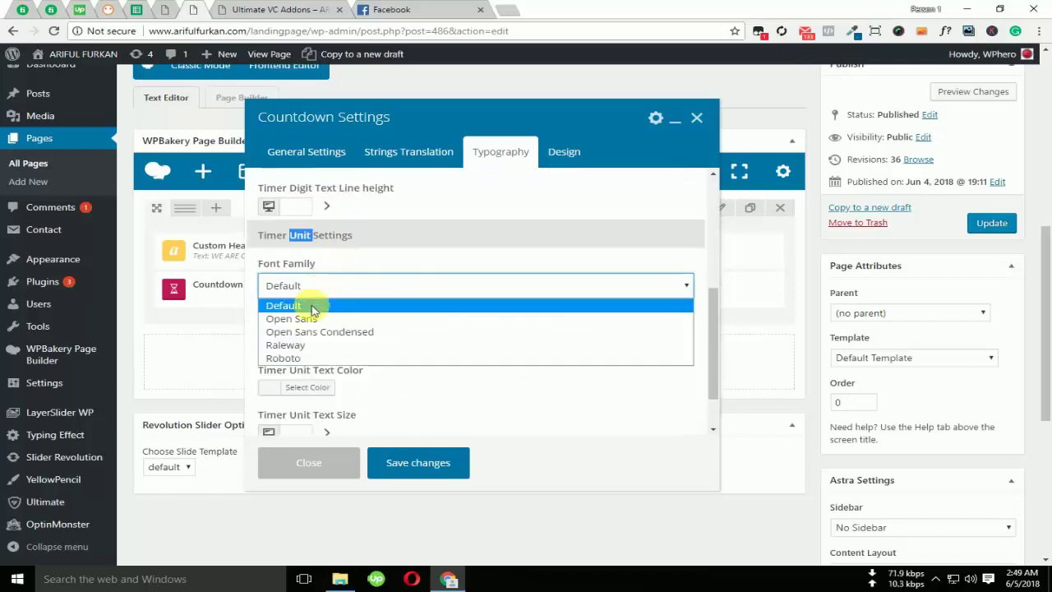
{"action": "left_click", "coordinate": [310, 318]}
{"action": "scroll", "coordinate": [425, 324], "scroll_direction": "down", "scroll_amount": 1}
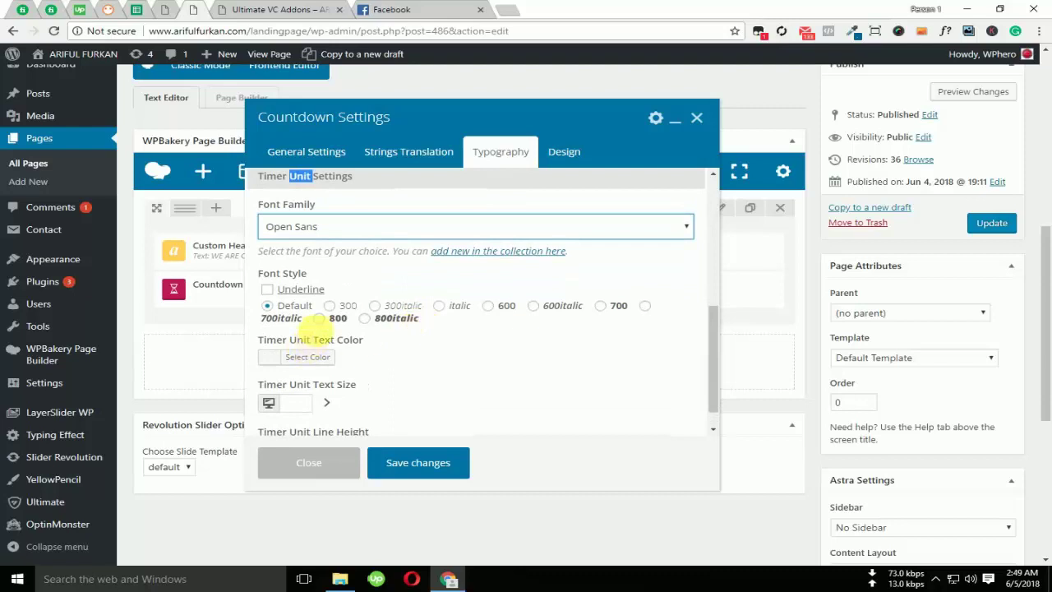
{"action": "left_click", "coordinate": [319, 318]}
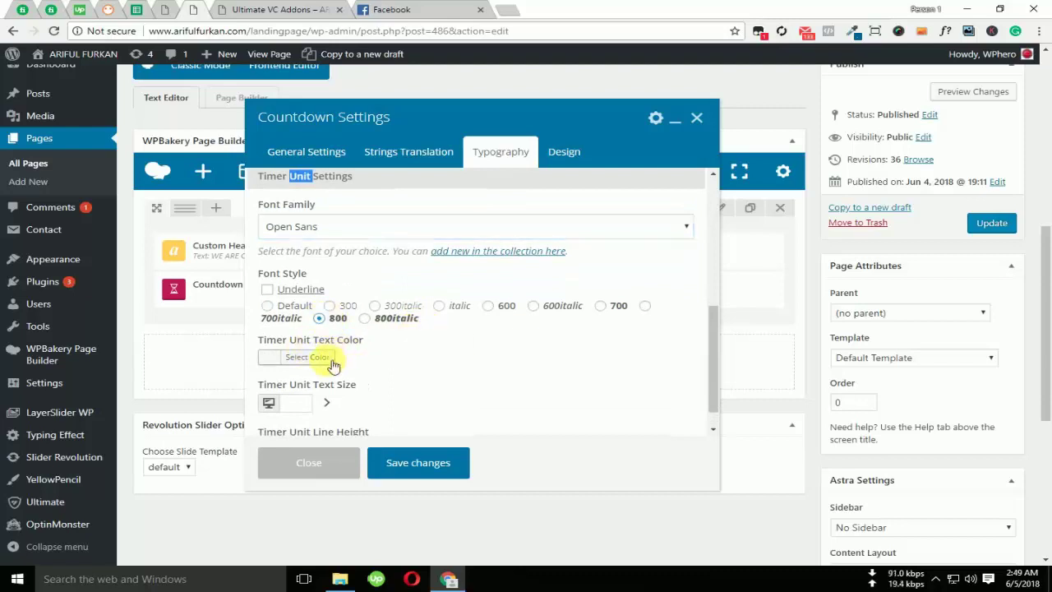
Set the timer unit text color to blue (#1e73be)
{"action": "scroll", "coordinate": [329, 362], "scroll_direction": "down", "scroll_amount": 1}
{"action": "scroll", "coordinate": [296, 333], "scroll_direction": "up", "scroll_amount": 3}
{"action": "scroll", "coordinate": [298, 328], "scroll_direction": "down", "scroll_amount": 1}
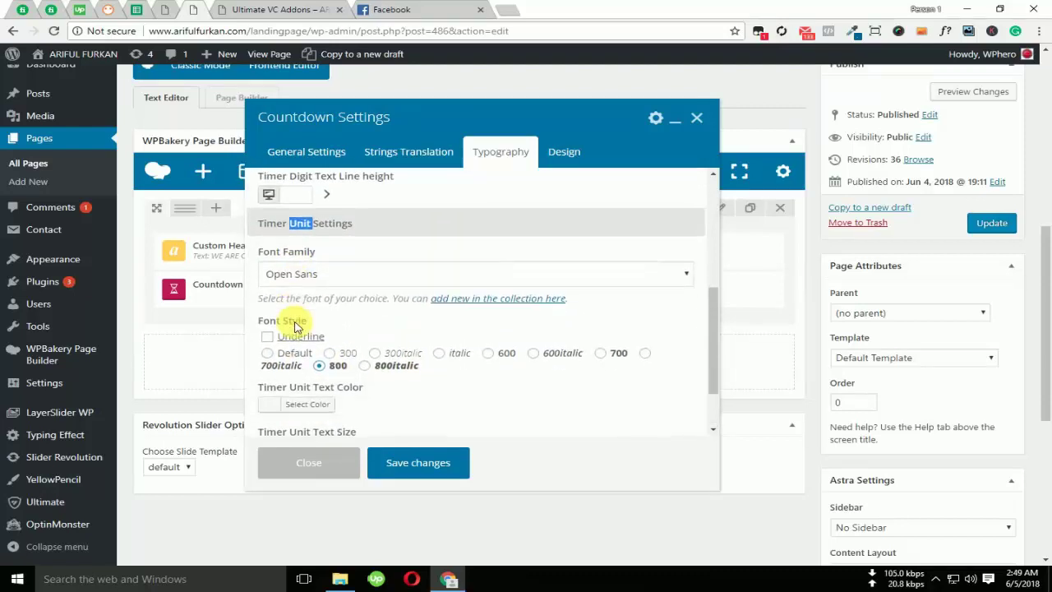
{"action": "scroll", "coordinate": [296, 326], "scroll_direction": "up", "scroll_amount": 1}
{"action": "scroll", "coordinate": [283, 341], "scroll_direction": "up", "scroll_amount": 2}
{"action": "scroll", "coordinate": [285, 285], "scroll_direction": "down", "scroll_amount": 1}
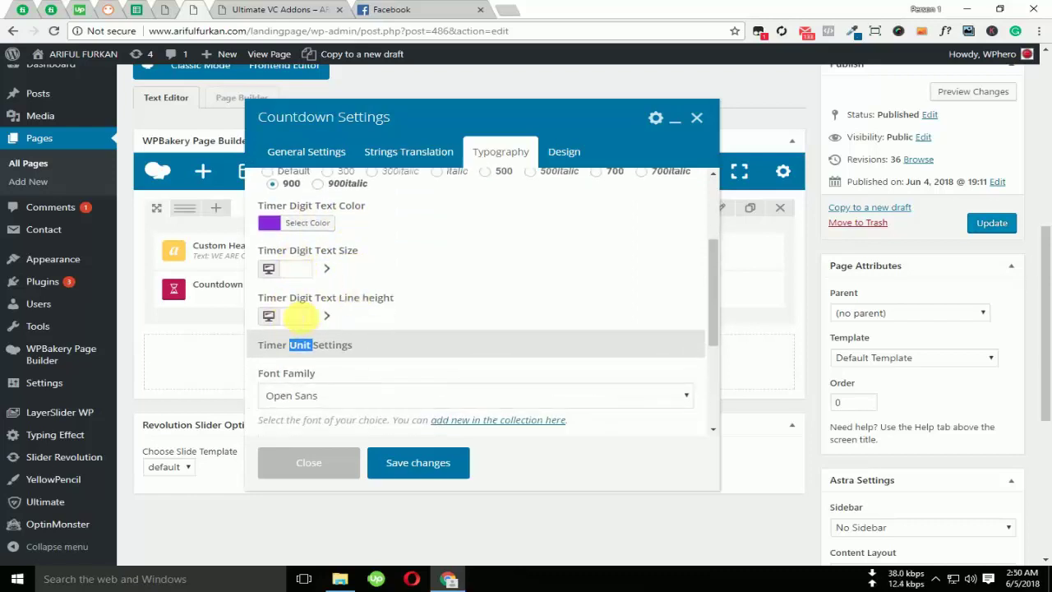
{"action": "scroll", "coordinate": [327, 344], "scroll_direction": "down", "scroll_amount": 3}
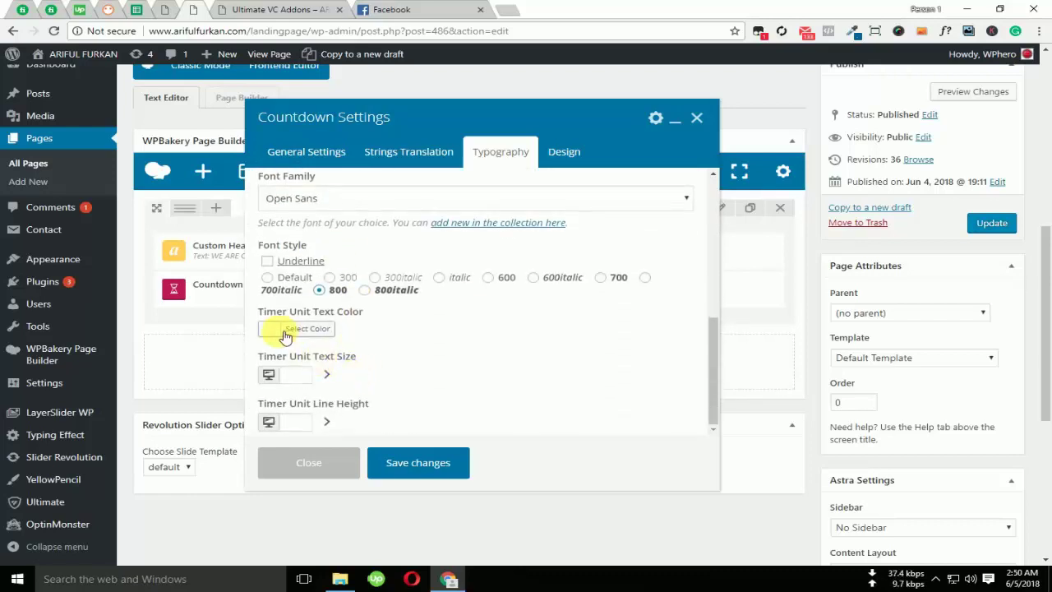
{"action": "left_click", "coordinate": [283, 332]}
{"action": "scroll", "coordinate": [336, 357], "scroll_direction": "down", "scroll_amount": 1}
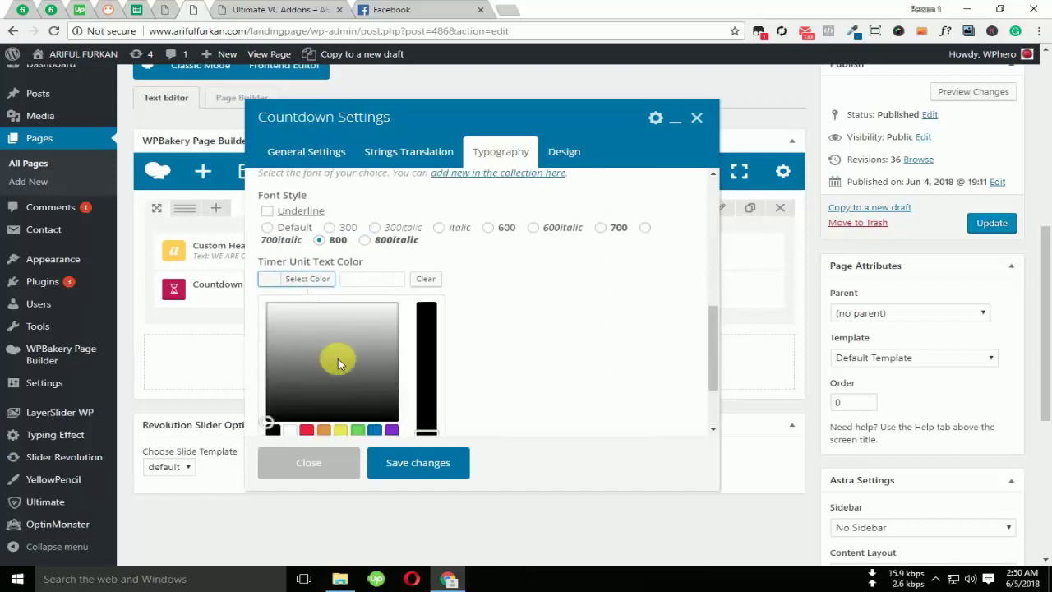
{"action": "scroll", "coordinate": [338, 362], "scroll_direction": "up", "scroll_amount": 2}
{"action": "scroll", "coordinate": [338, 362], "scroll_direction": "down", "scroll_amount": 3}
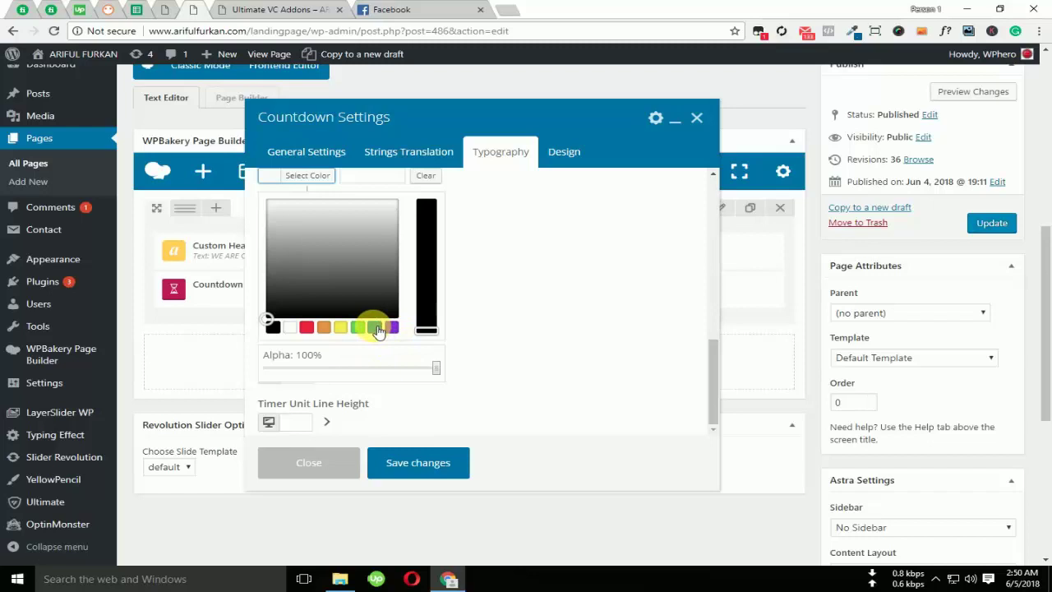
{"action": "left_click", "coordinate": [378, 329]}
{"action": "scroll", "coordinate": [510, 222], "scroll_direction": "up", "scroll_amount": 2}
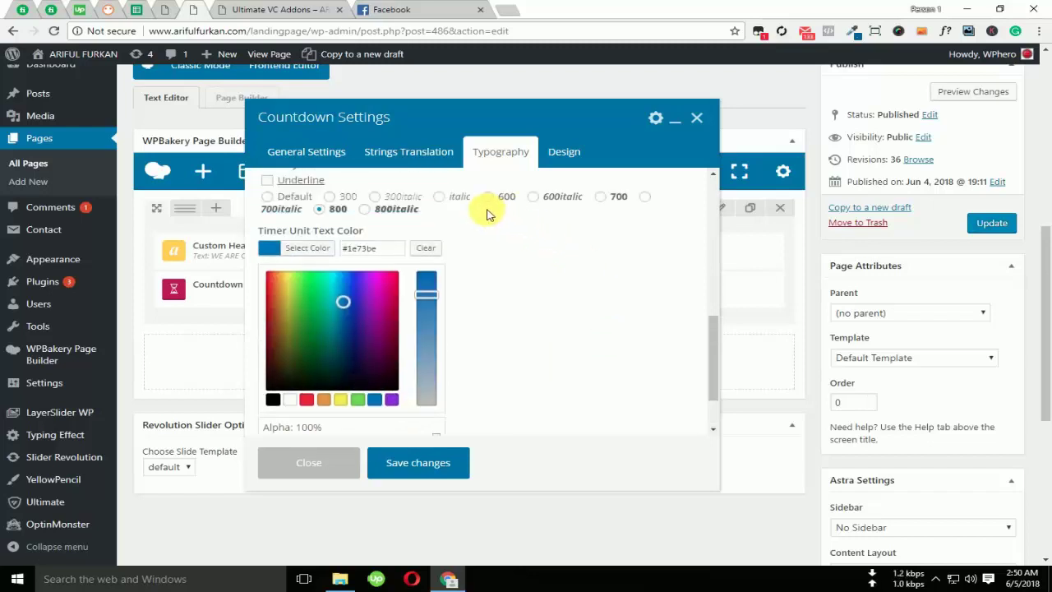
{"action": "left_click", "coordinate": [446, 334]}
Set the timer digit text size to 17 and the timer unit text size to 12, and save the countdown settings
{"action": "scroll", "coordinate": [447, 333], "scroll_direction": "down", "scroll_amount": 3}
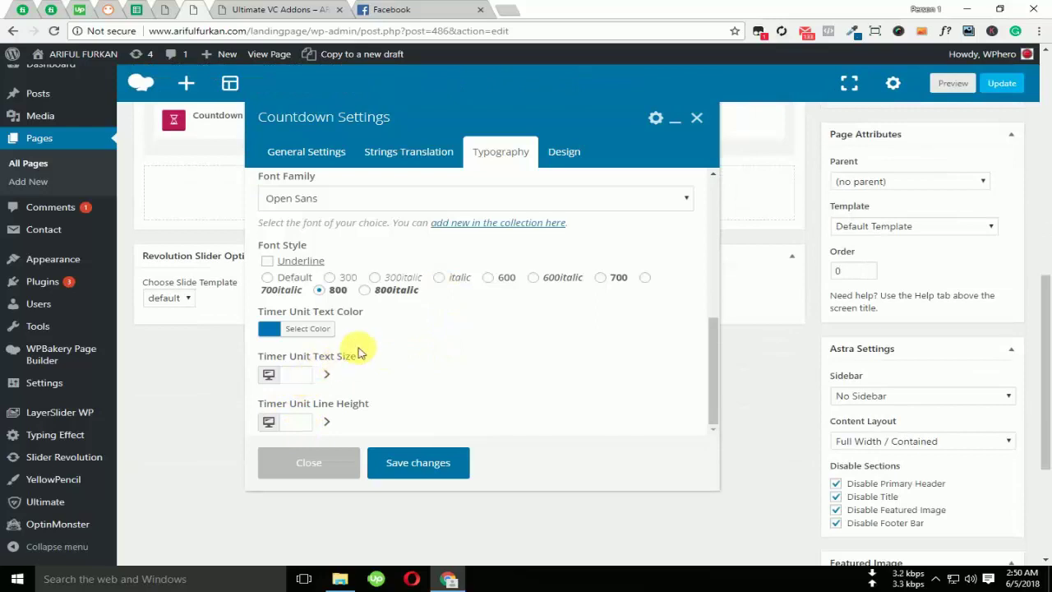
{"action": "scroll", "coordinate": [294, 275], "scroll_direction": "up", "scroll_amount": 2}
{"action": "scroll", "coordinate": [430, 348], "scroll_direction": "down", "scroll_amount": 2}
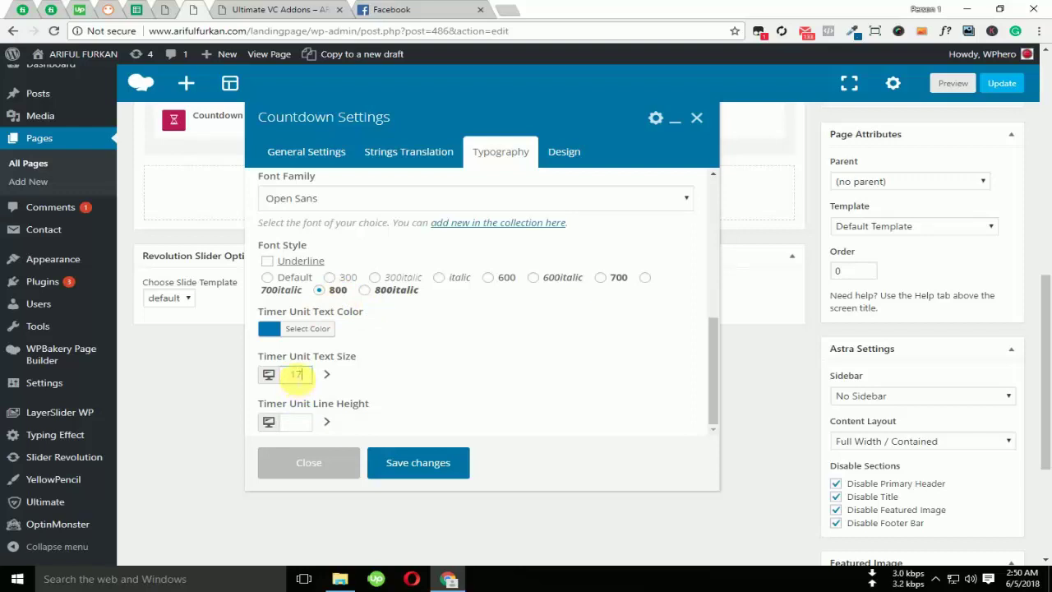
{"action": "scroll", "coordinate": [294, 386], "scroll_direction": "up", "scroll_amount": 2}
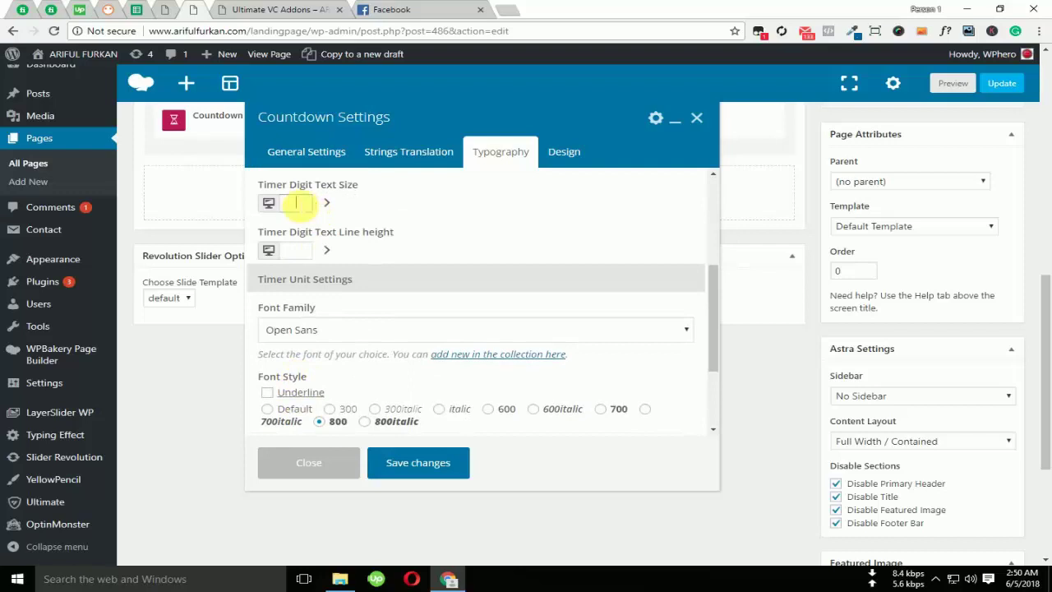
{"action": "scroll", "coordinate": [297, 202], "scroll_direction": "down", "scroll_amount": 2}
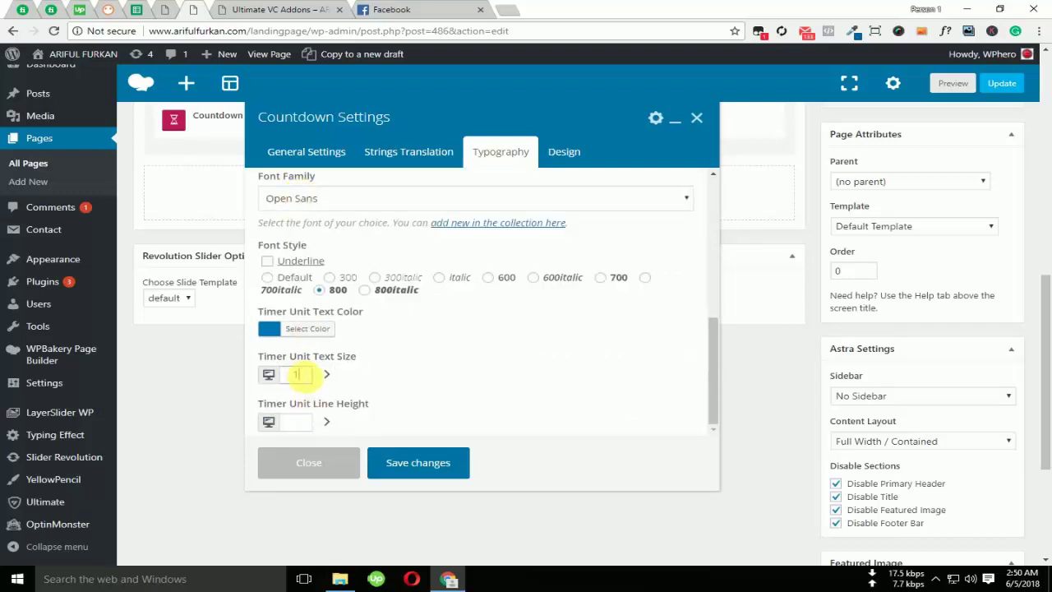
{"action": "left_click", "coordinate": [448, 467]}
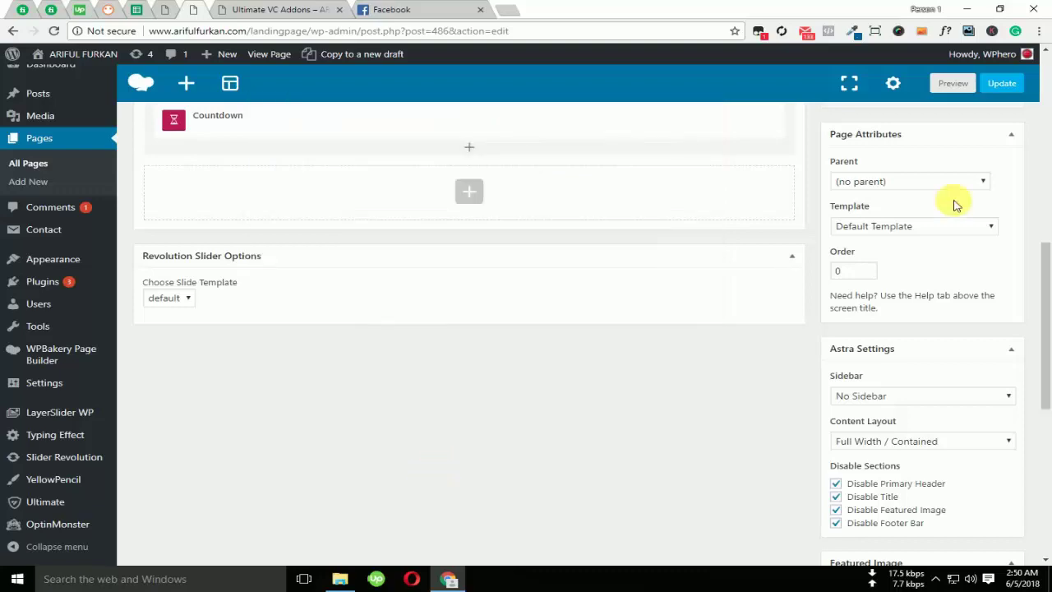
Update the page and check the restyled countdown digits and unit labels on the reloaded live page
{"action": "left_click", "coordinate": [1007, 86]}
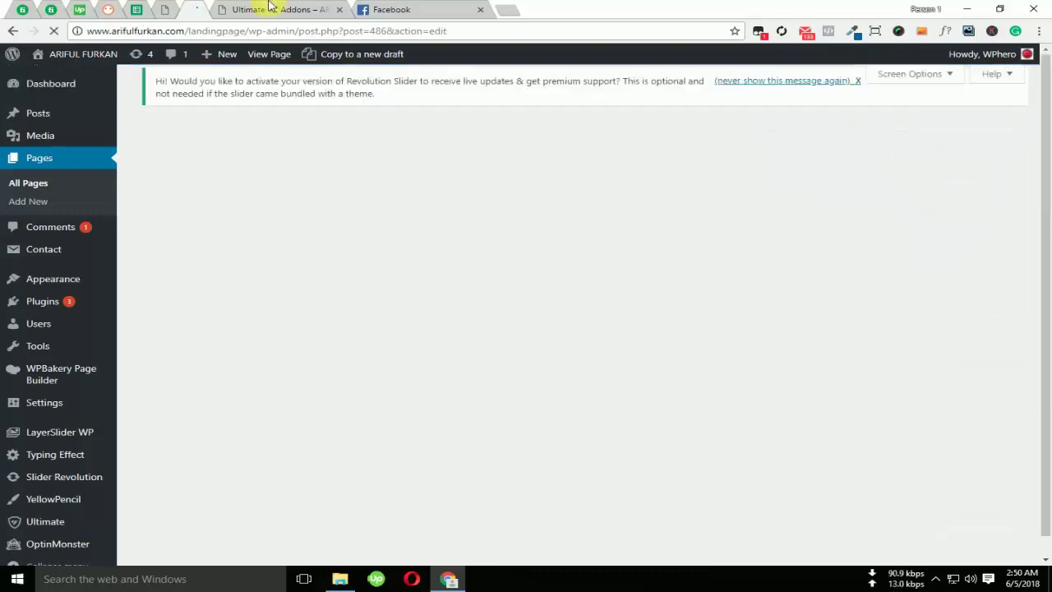
{"action": "left_click", "coordinate": [269, 54]}
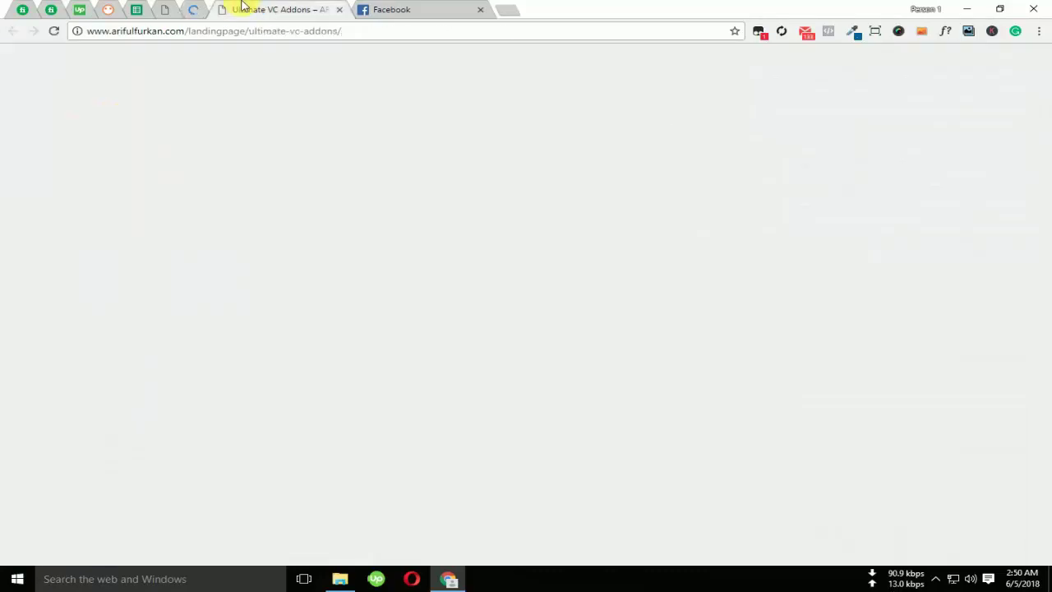
{"action": "left_click", "coordinate": [54, 30]}
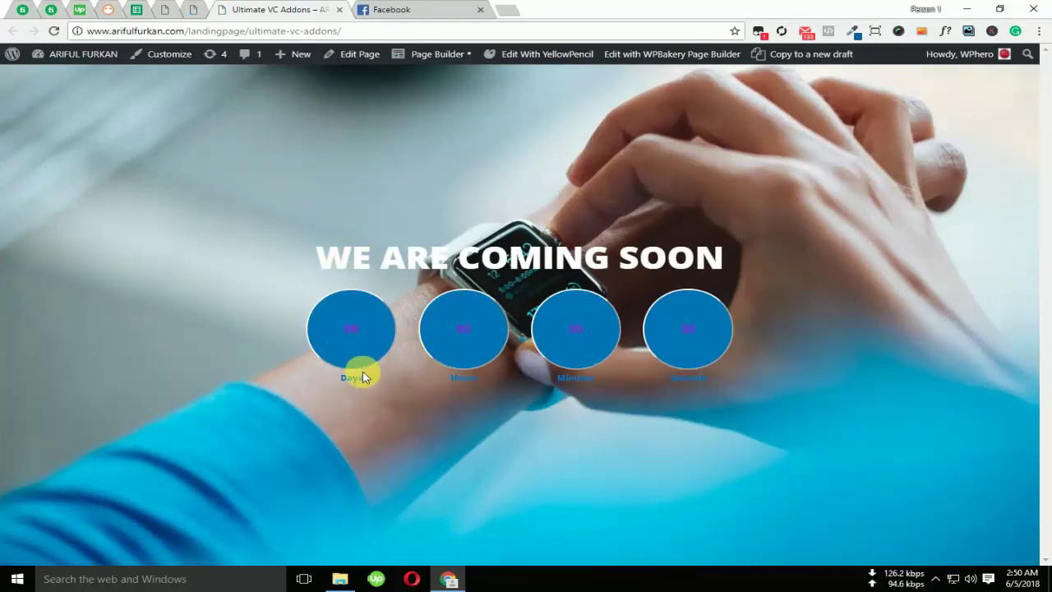
{"action": "left_click_drag", "start_coordinate": [365, 377], "coordinate": [320, 386]}
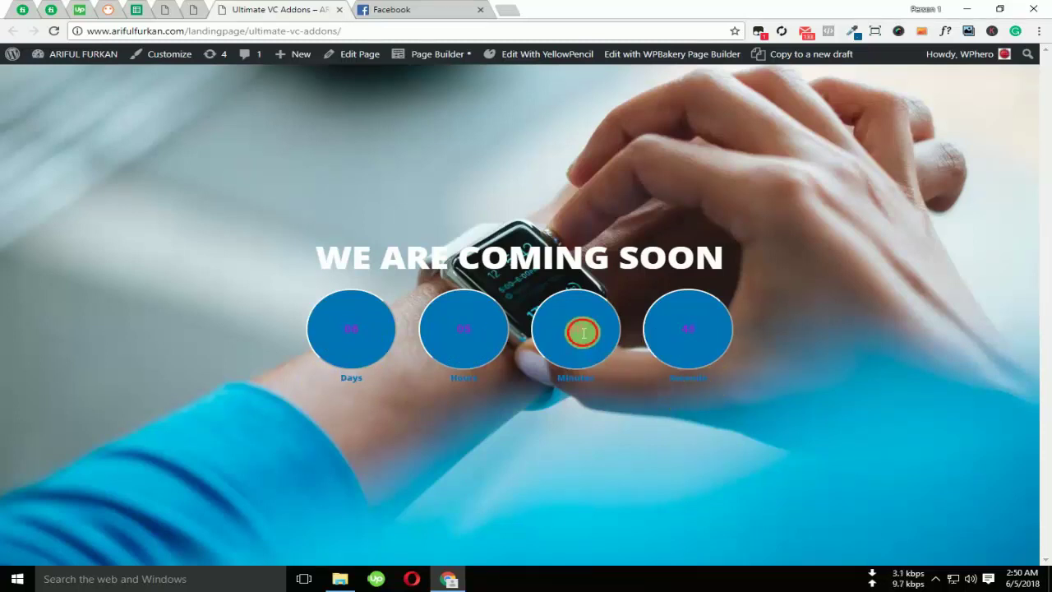
{"action": "left_click_drag", "start_coordinate": [592, 327], "coordinate": [579, 337]}
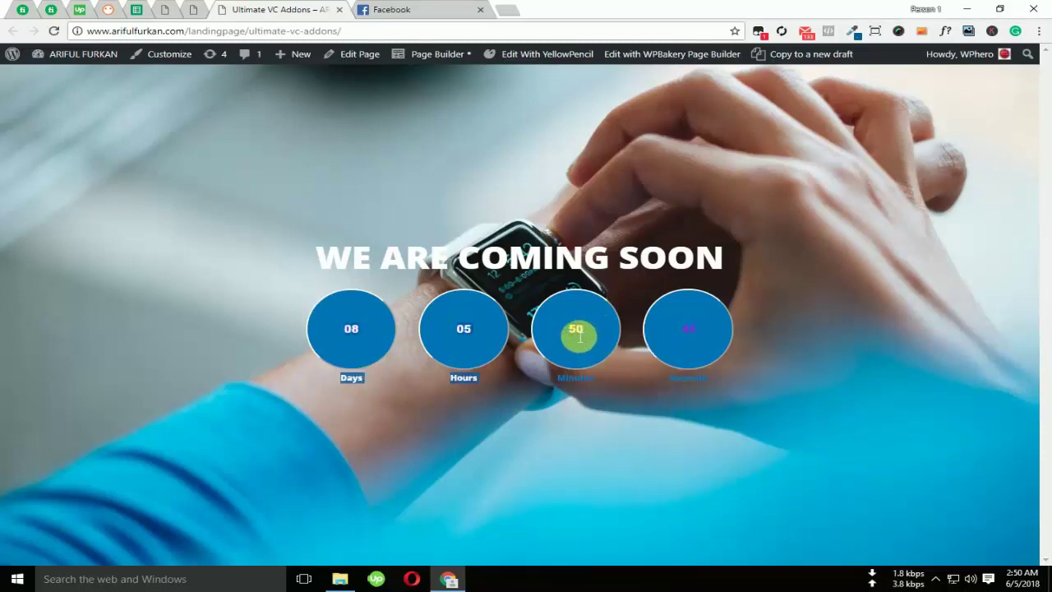
{"action": "left_click", "coordinate": [580, 337]}
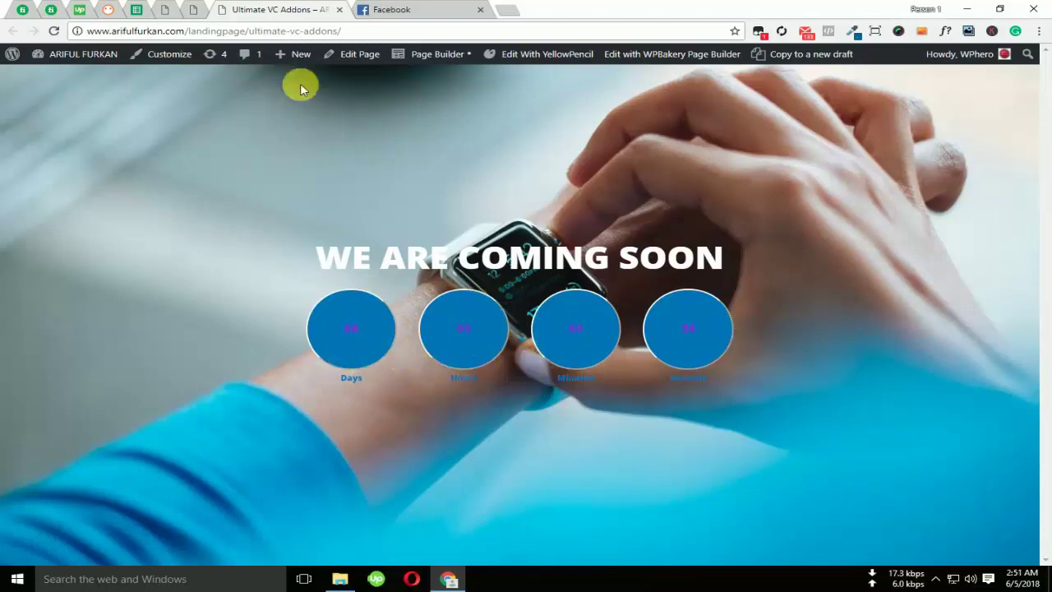
Inspect the Days digit circle in the browser's developer tools and move up to the enclosing countdown wrapper element
{"action": "right_click", "coordinate": [359, 335]}
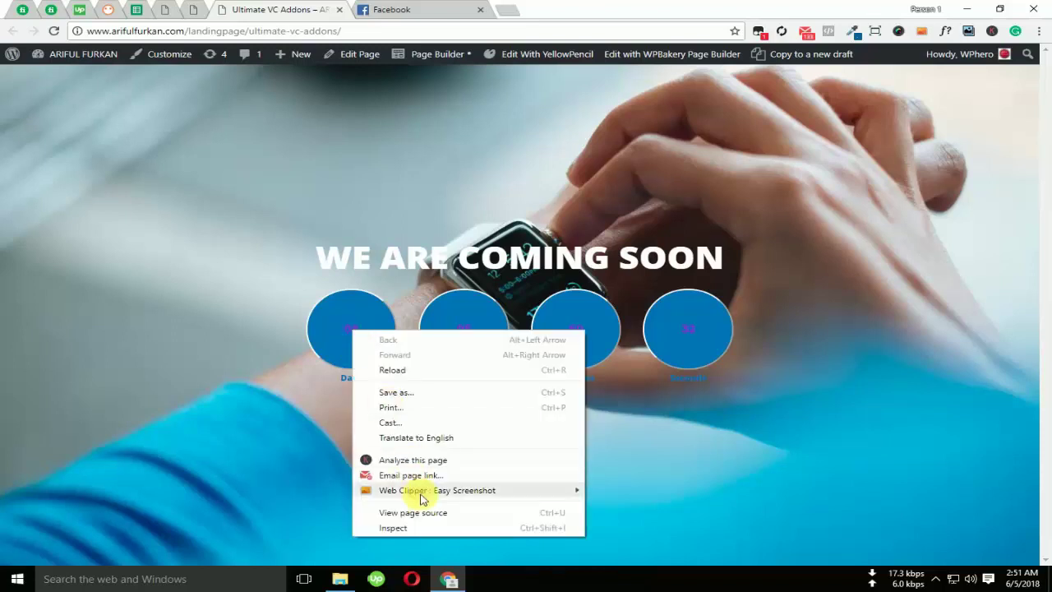
{"action": "left_click", "coordinate": [427, 525]}
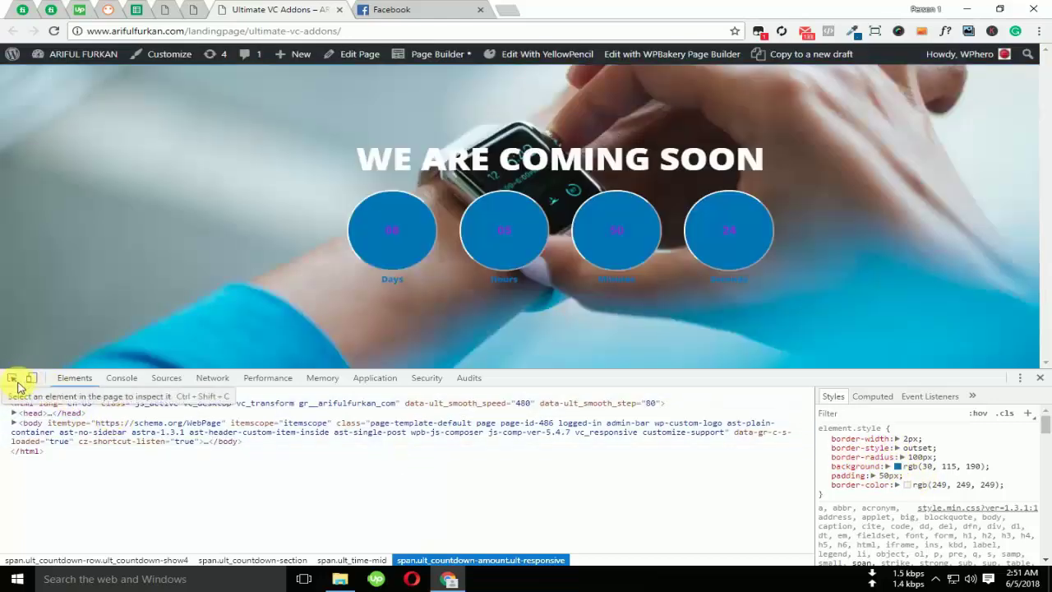
{"action": "left_click", "coordinate": [11, 377]}
{"action": "left_click", "coordinate": [393, 230]}
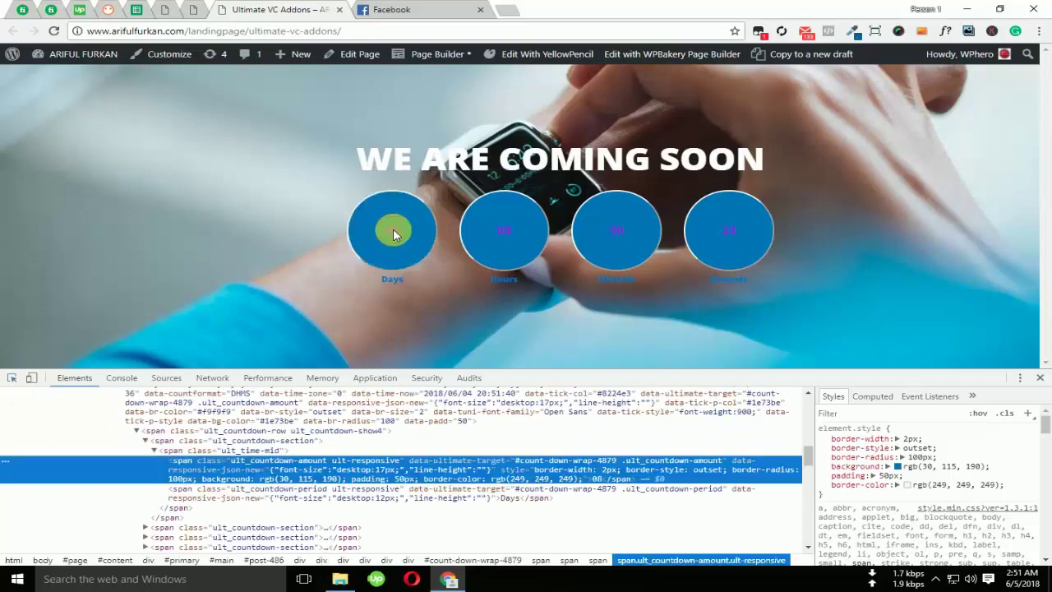
{"action": "key", "text": "Left"}
{"action": "key", "text": "Left"}
{"action": "key", "text": "Left"}
{"action": "key", "text": "Left"}
{"action": "key", "text": "Left"}
{"action": "key", "text": "Left"}
{"action": "key", "text": "Left"}
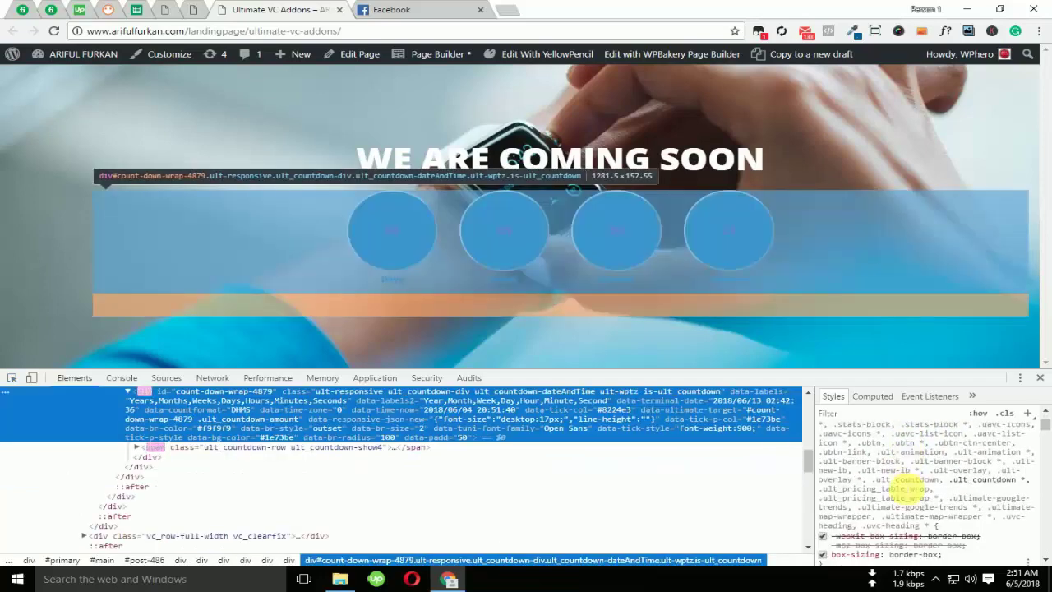
Examine the CSS rules applied to the countdown wrapper and the Days circle for the digit styling
{"action": "scroll", "coordinate": [909, 485], "scroll_direction": "down", "scroll_amount": 5}
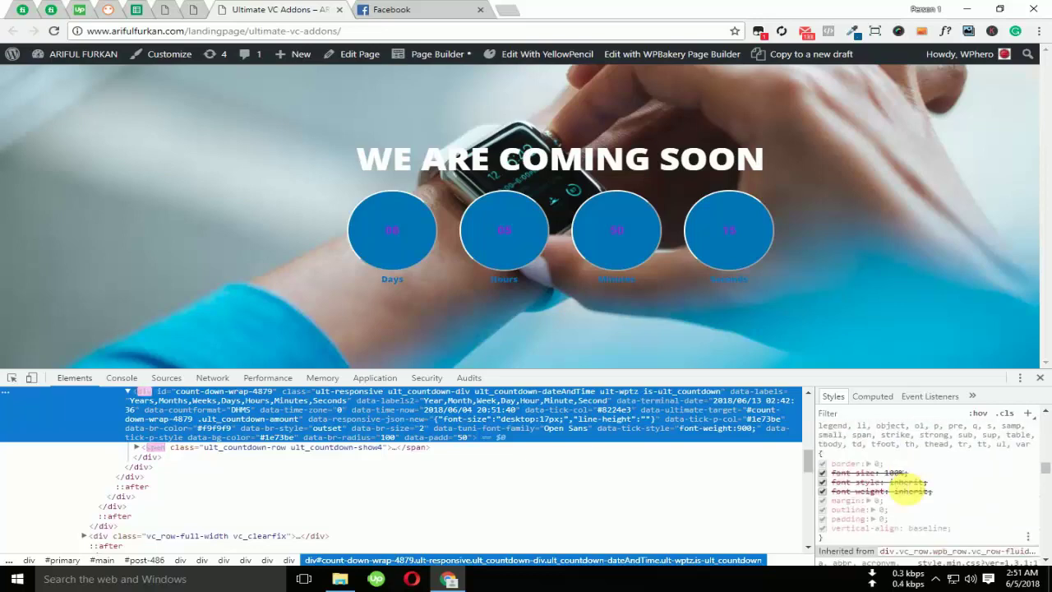
{"action": "scroll", "coordinate": [905, 489], "scroll_direction": "down", "scroll_amount": 3}
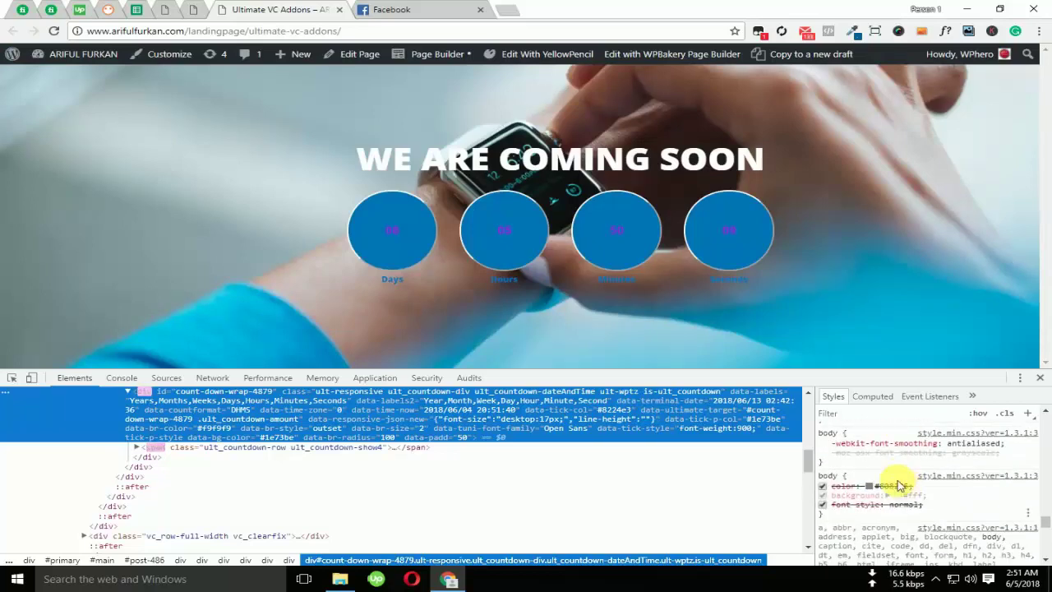
{"action": "scroll", "coordinate": [906, 488], "scroll_direction": "down", "scroll_amount": 3}
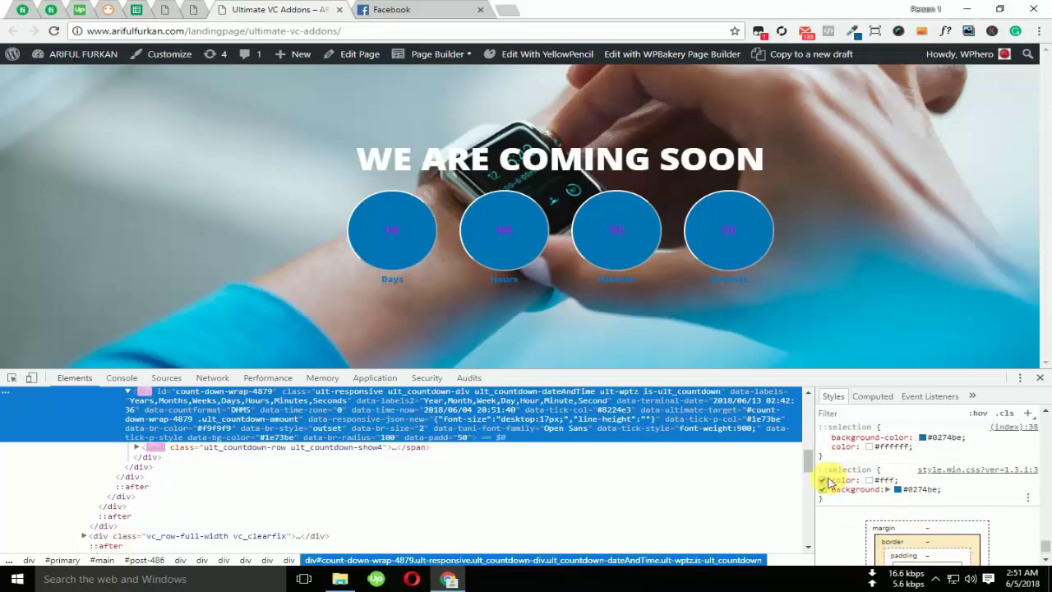
{"action": "scroll", "coordinate": [830, 483], "scroll_direction": "up", "scroll_amount": 2}
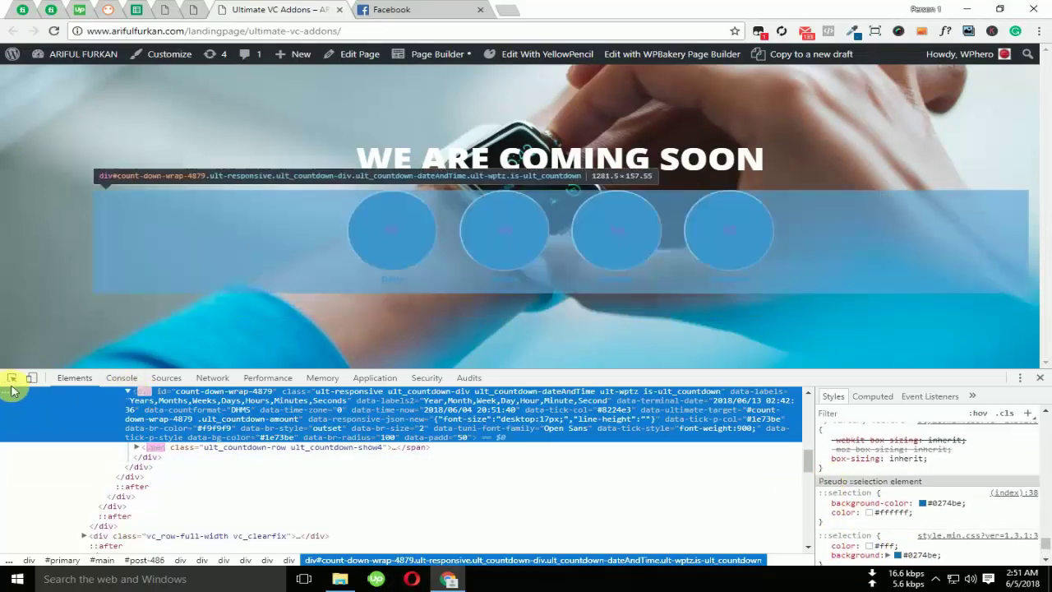
{"action": "left_click", "coordinate": [12, 377]}
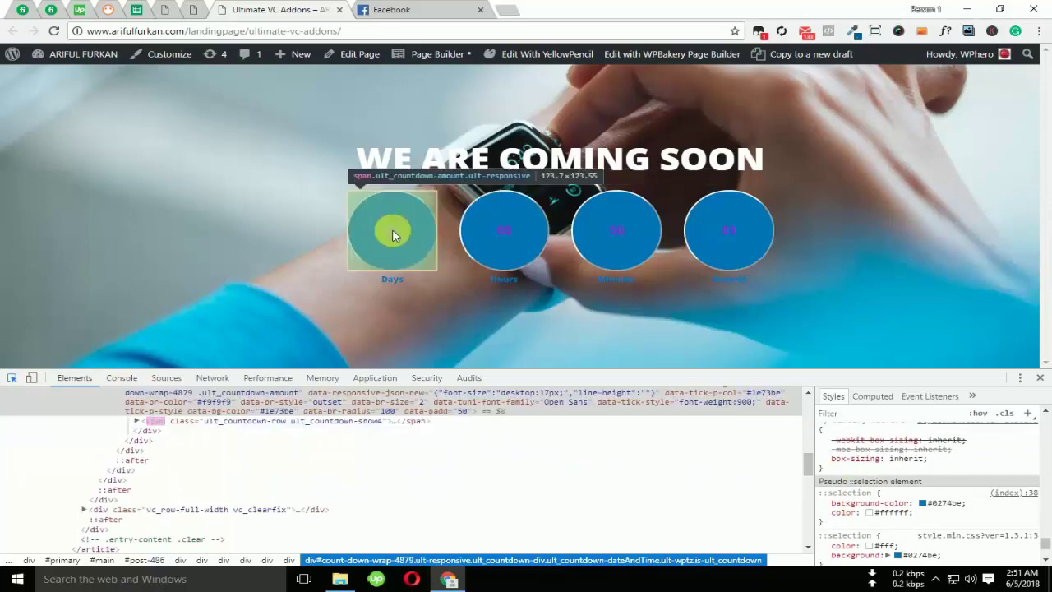
{"action": "left_click", "coordinate": [393, 235]}
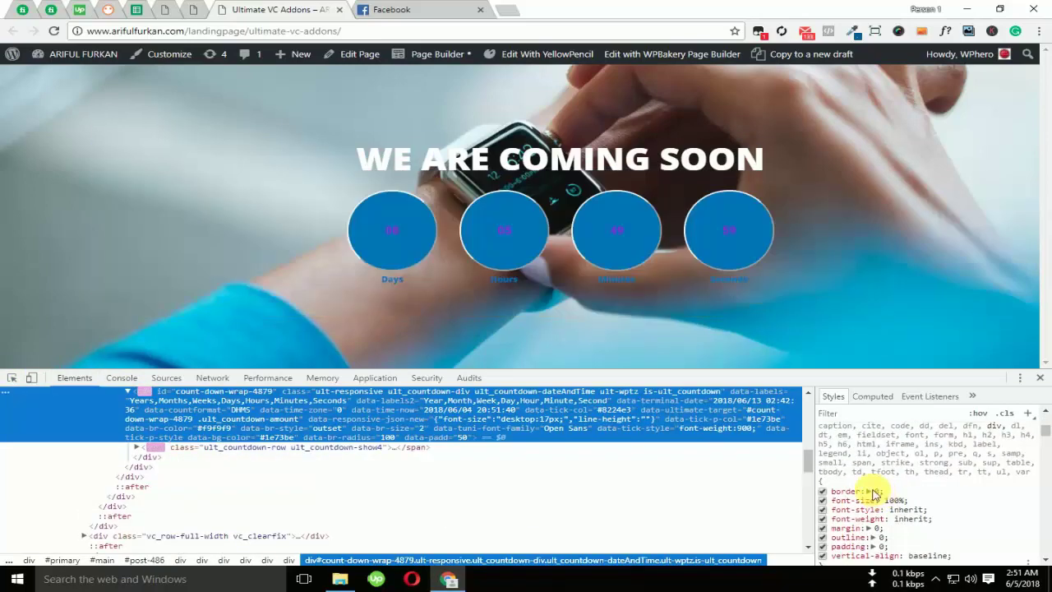
{"action": "scroll", "coordinate": [874, 493], "scroll_direction": "down", "scroll_amount": 2}
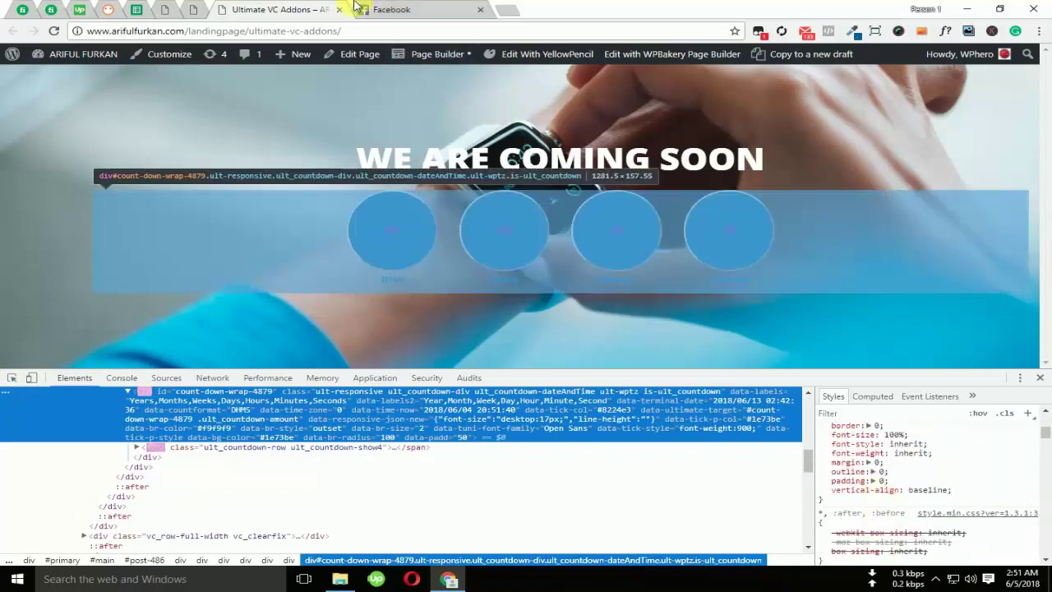
Return to the page editor, open the Countdown element's settings and set the timer digit text size to 50
{"action": "left_click", "coordinate": [190, 10]}
{"action": "scroll", "coordinate": [375, 418], "scroll_direction": "down", "scroll_amount": 4}
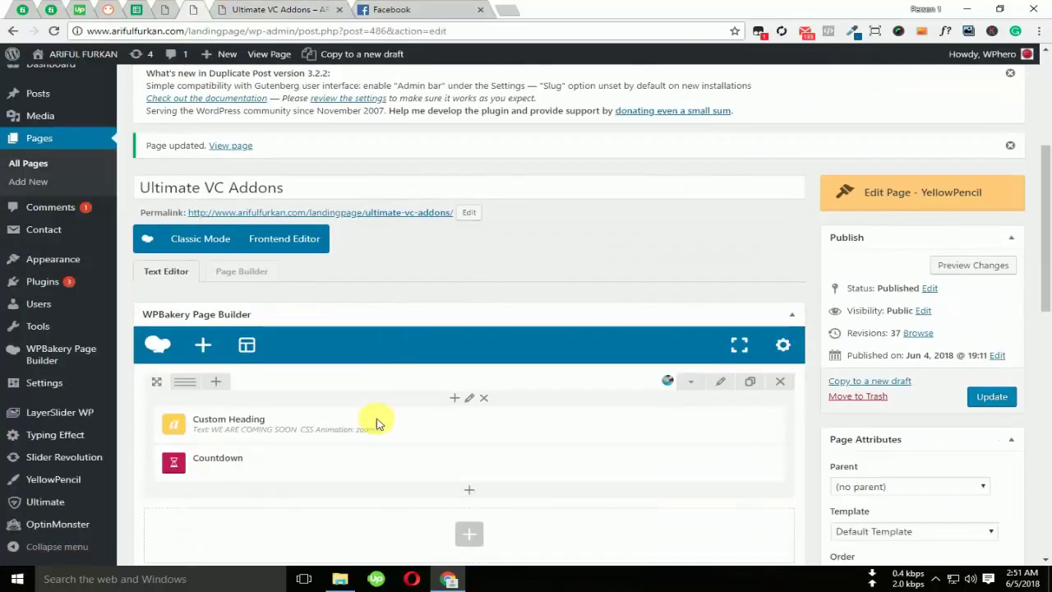
{"action": "left_click", "coordinate": [492, 424]}
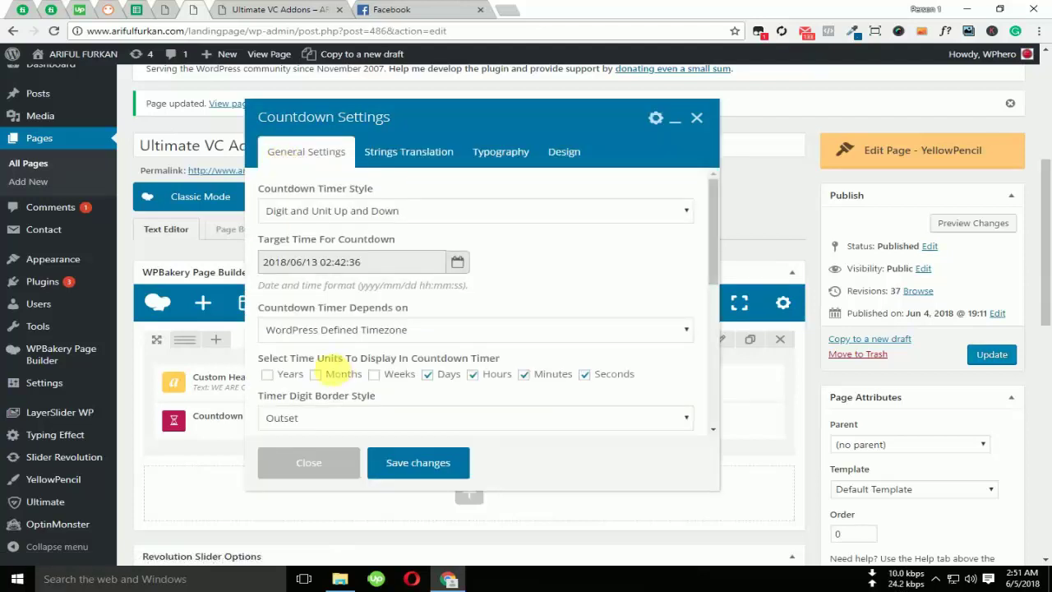
{"action": "scroll", "coordinate": [316, 366], "scroll_direction": "down", "scroll_amount": 4}
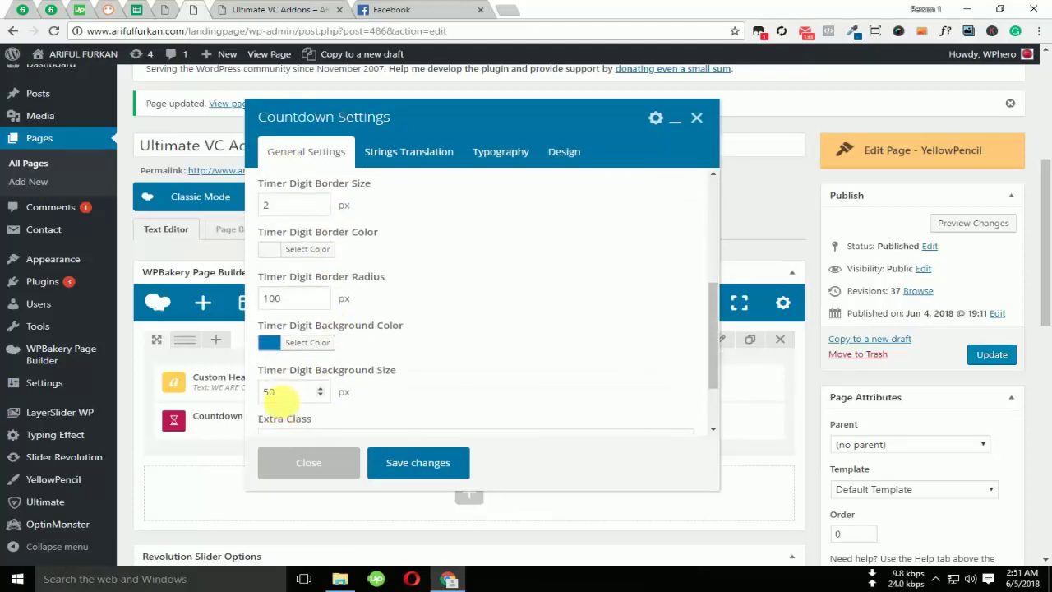
{"action": "scroll", "coordinate": [341, 392], "scroll_direction": "up", "scroll_amount": 3}
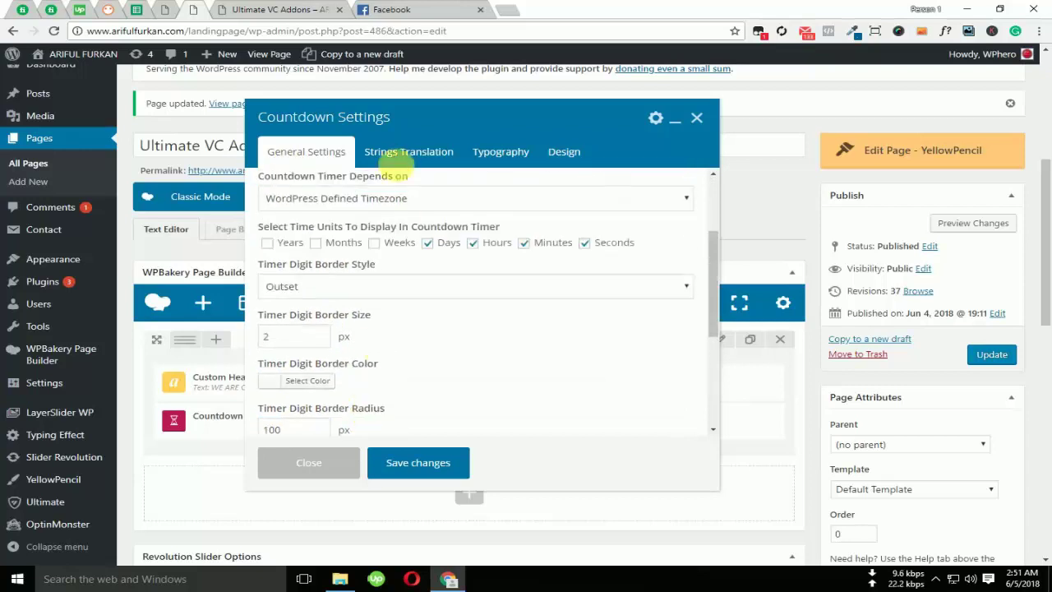
{"action": "left_click", "coordinate": [498, 150]}
{"action": "scroll", "coordinate": [321, 352], "scroll_direction": "down", "scroll_amount": 2}
{"action": "scroll", "coordinate": [319, 333], "scroll_direction": "up", "scroll_amount": 2}
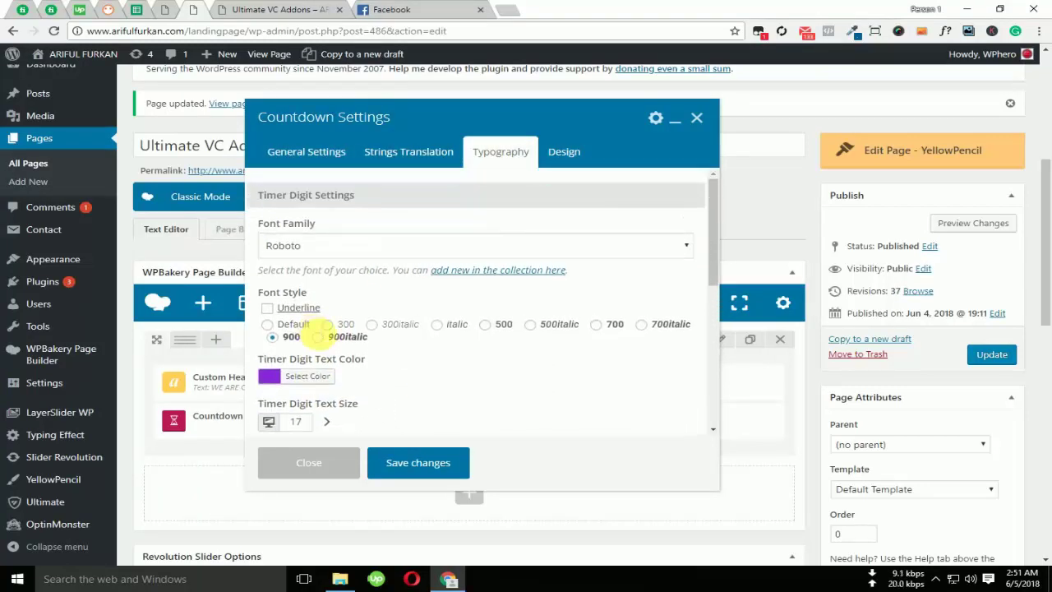
{"action": "scroll", "coordinate": [290, 323], "scroll_direction": "down", "scroll_amount": 2}
{"action": "double_click", "coordinate": [294, 289]}
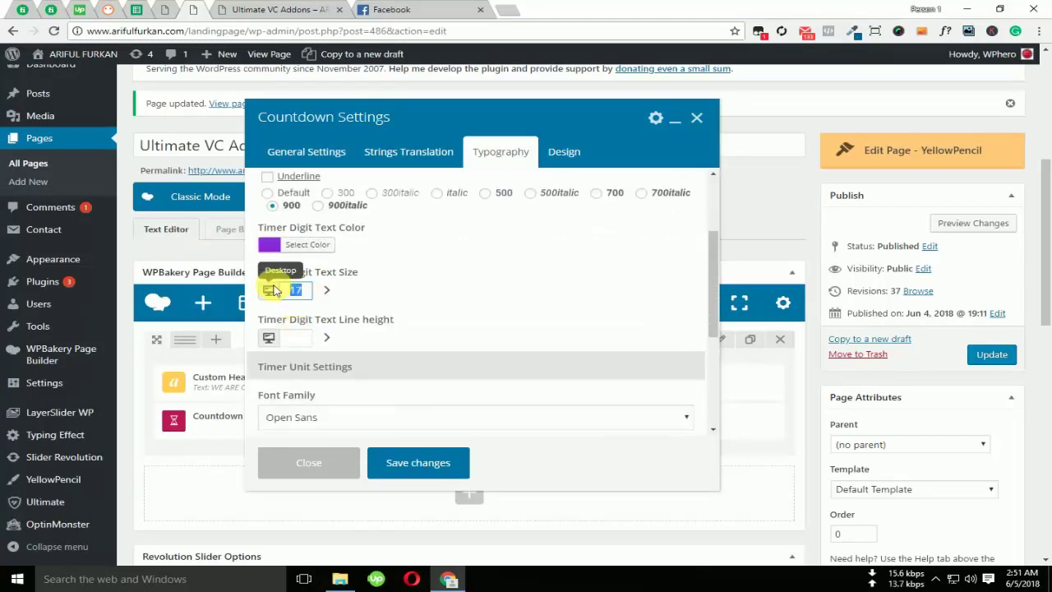
{"action": "type", "text": "50"}
Set the countdown's timer unit text size to 40
{"action": "scroll", "coordinate": [277, 283], "scroll_direction": "down", "scroll_amount": 3}
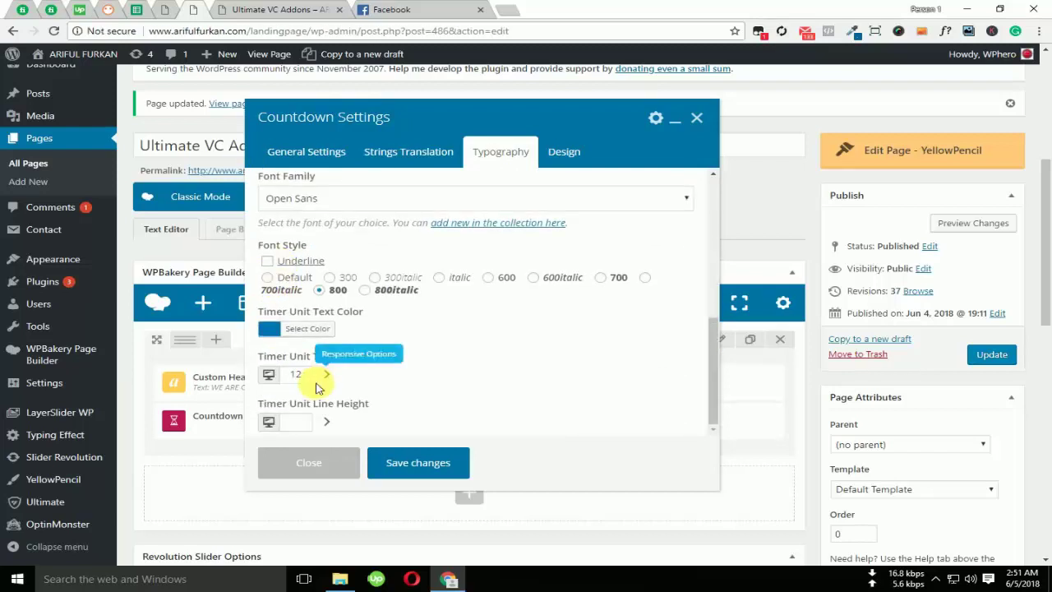
{"action": "scroll", "coordinate": [320, 374], "scroll_direction": "down", "scroll_amount": 1}
{"action": "double_click", "coordinate": [296, 374]}
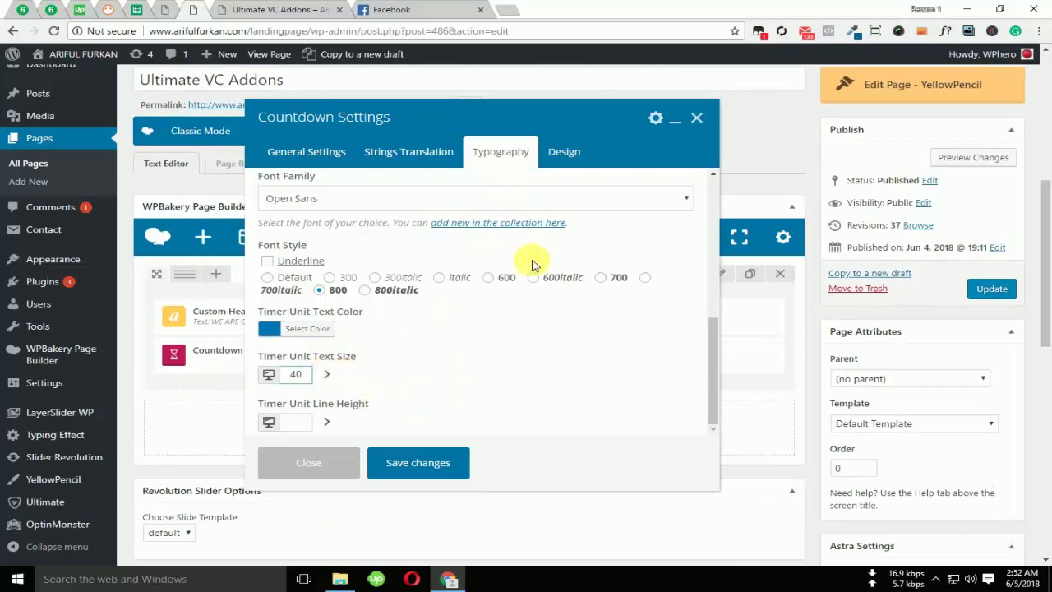
{"action": "left_click", "coordinate": [566, 151]}
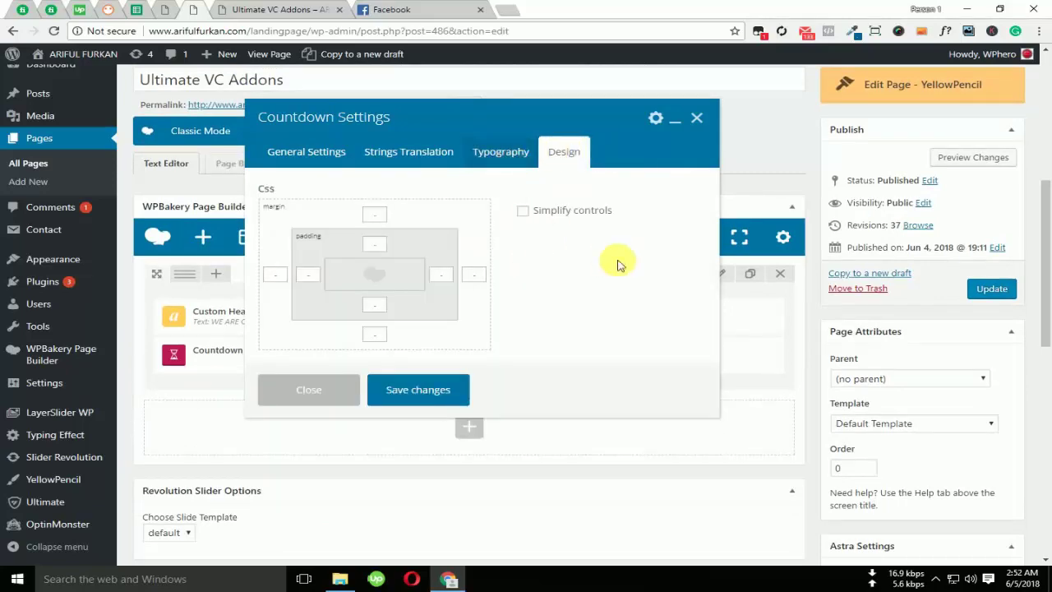
{"action": "scroll", "coordinate": [423, 262], "scroll_direction": "down", "scroll_amount": 1}
{"action": "scroll", "coordinate": [370, 265], "scroll_direction": "up", "scroll_amount": 3}
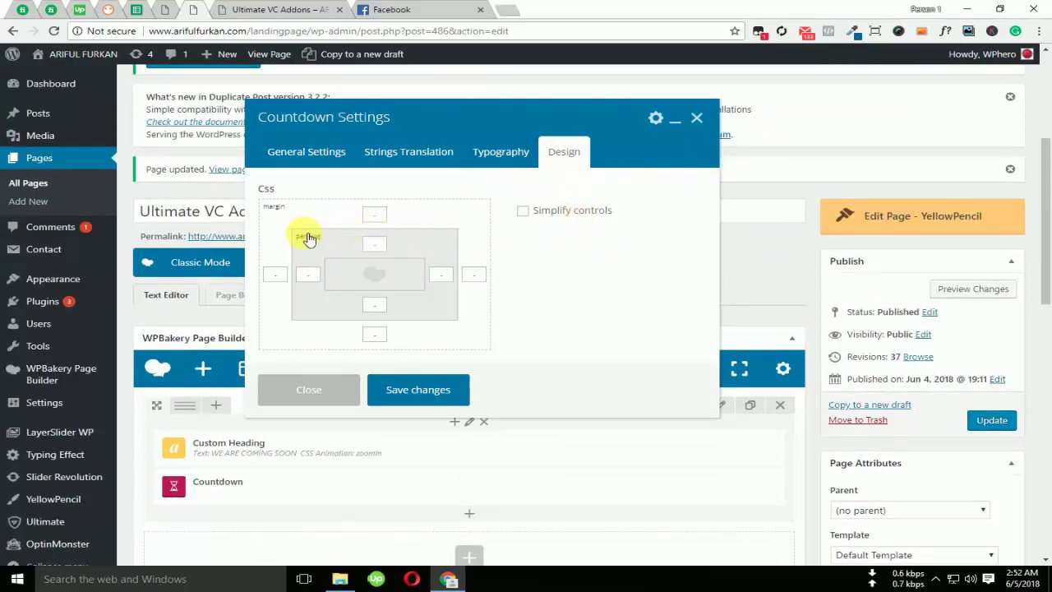
{"action": "left_click", "coordinate": [524, 213]}
{"action": "left_click", "coordinate": [525, 213]}
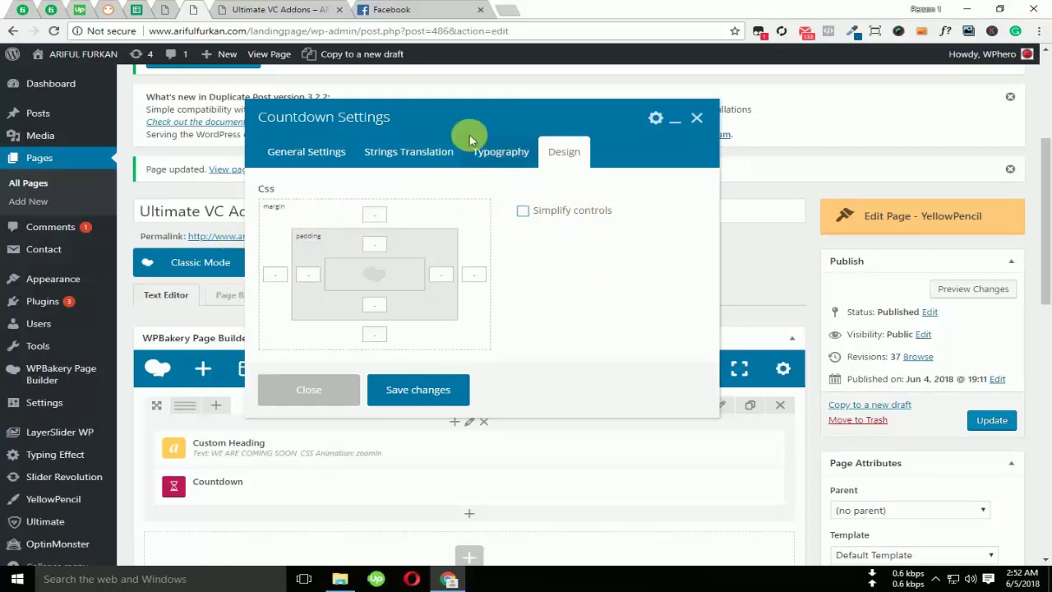
Review the digit and unit typography values and save the countdown settings
{"action": "left_click", "coordinate": [503, 153]}
{"action": "scroll", "coordinate": [411, 361], "scroll_direction": "down", "scroll_amount": 2}
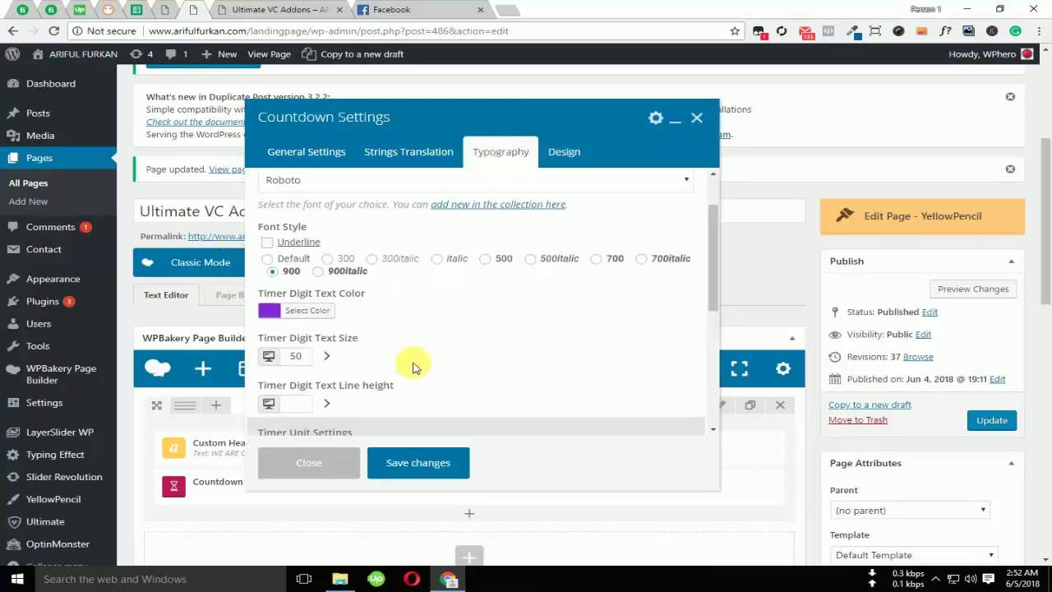
{"action": "scroll", "coordinate": [416, 359], "scroll_direction": "down", "scroll_amount": 4}
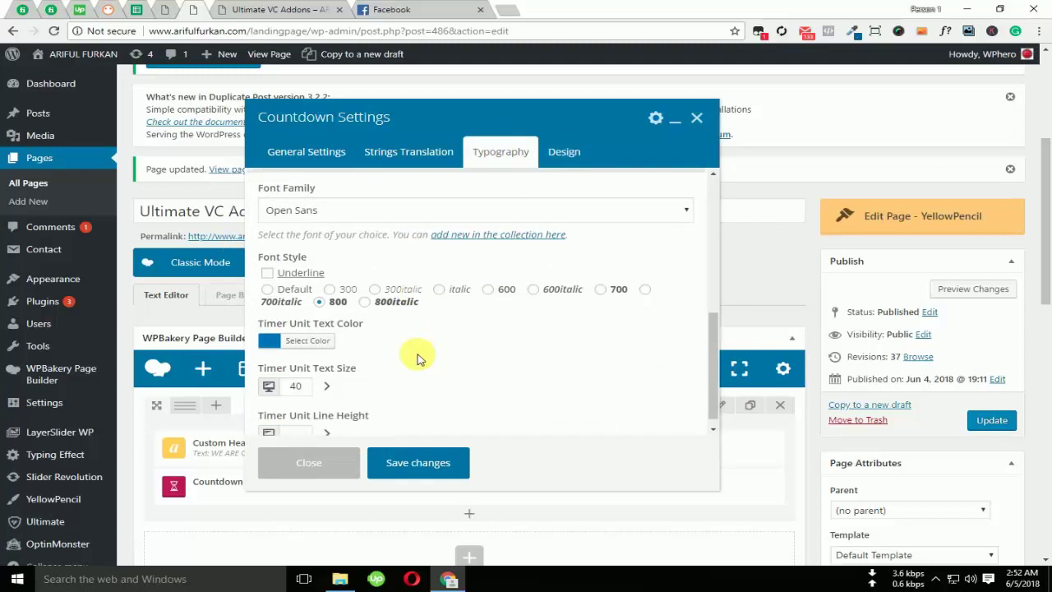
{"action": "scroll", "coordinate": [378, 302], "scroll_direction": "up", "scroll_amount": 5}
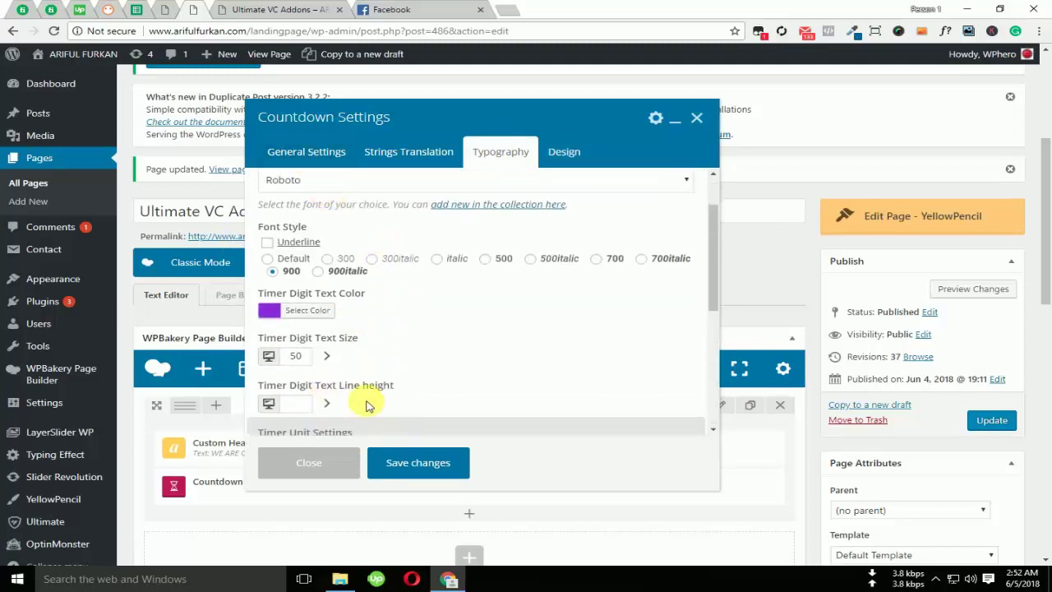
{"action": "left_click", "coordinate": [433, 464]}
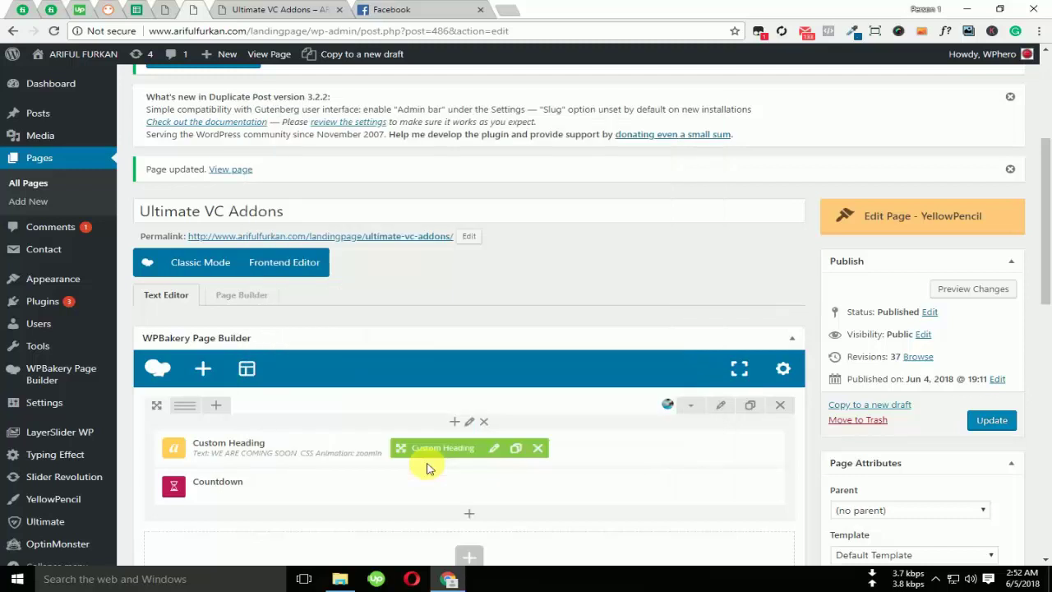
Update the page and close the developer tools on the live page
{"action": "left_click", "coordinate": [996, 421]}
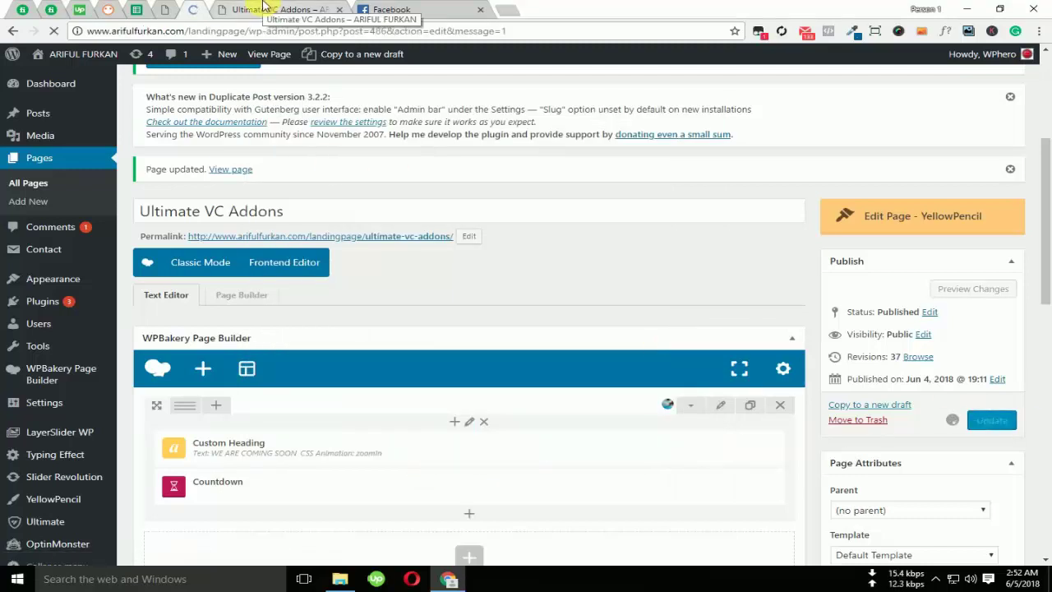
{"action": "left_click", "coordinate": [263, 8]}
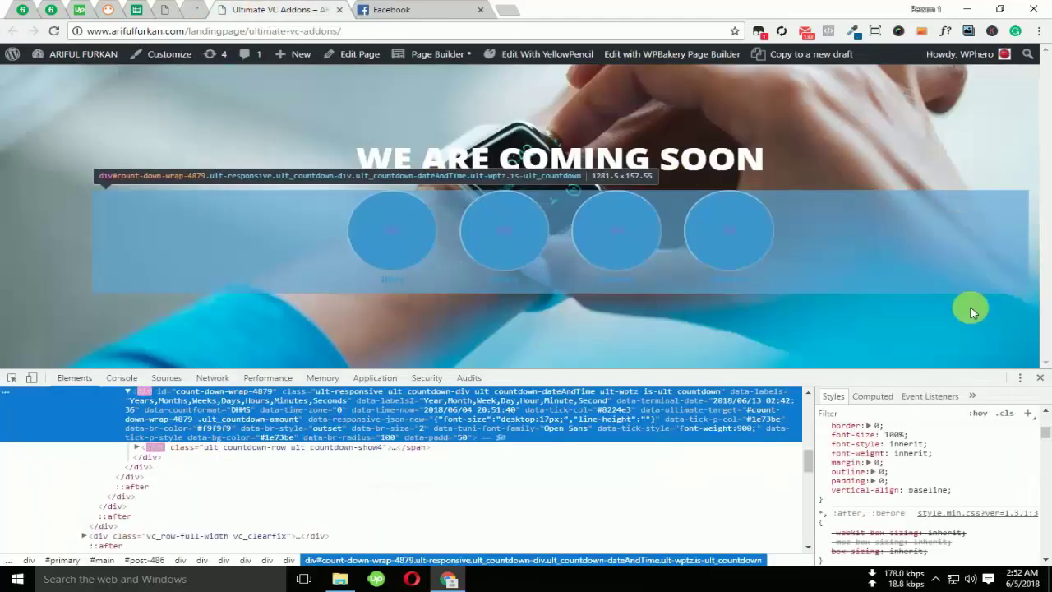
{"action": "left_click", "coordinate": [1042, 378]}
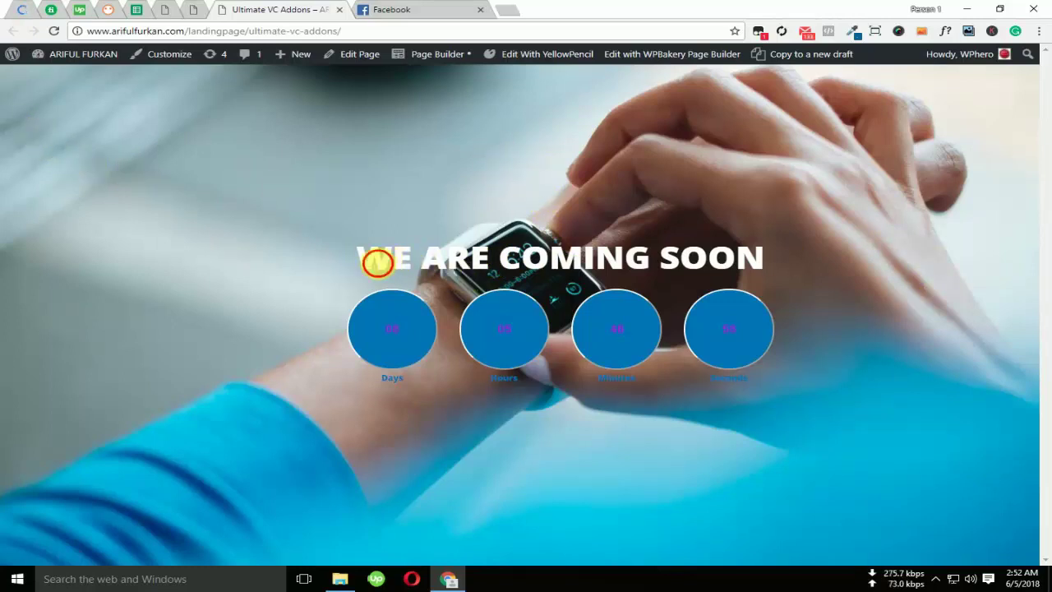
{"action": "left_click_drag", "start_coordinate": [368, 258], "coordinate": [805, 261]}
{"action": "left_click", "coordinate": [672, 262]}
{"action": "left_click_drag", "start_coordinate": [494, 279], "coordinate": [634, 277]}
{"action": "left_click", "coordinate": [564, 282]}
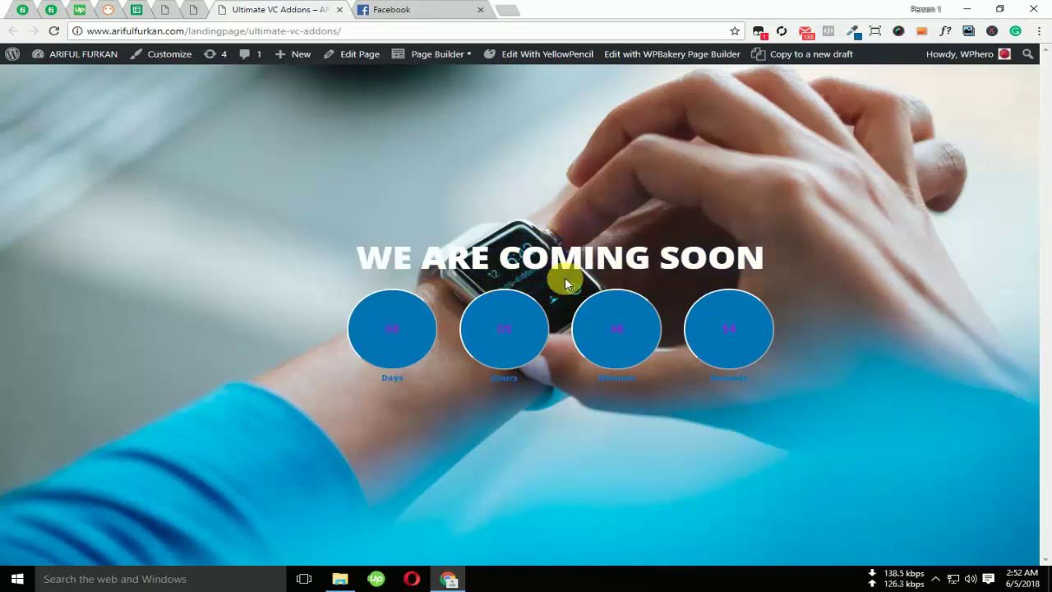
{"action": "left_click_drag", "start_coordinate": [324, 436], "coordinate": [383, 437]}
{"action": "left_click", "coordinate": [482, 451]}
Reload the live page and check the size of the countdown digits and unit labels
{"action": "left_click", "coordinate": [200, 11]}
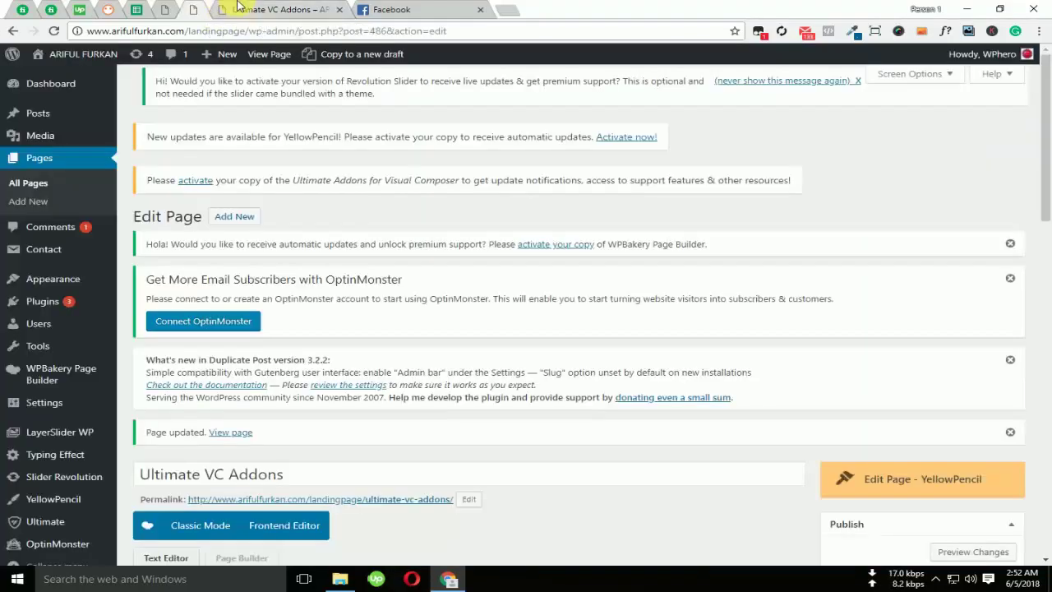
{"action": "left_click", "coordinate": [218, 12]}
{"action": "left_click", "coordinate": [53, 31]}
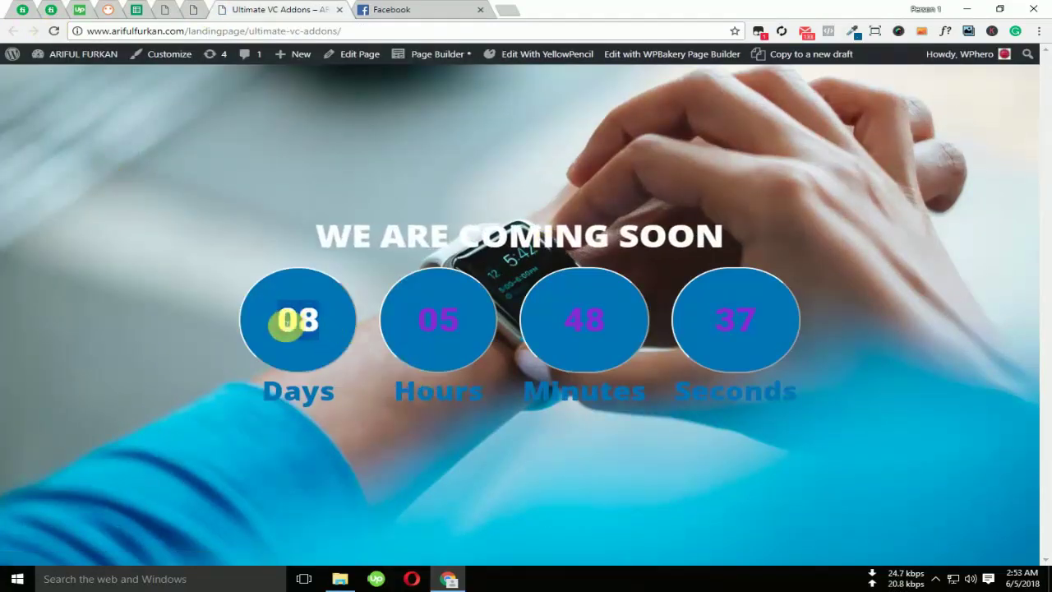
{"action": "left_click", "coordinate": [464, 320]}
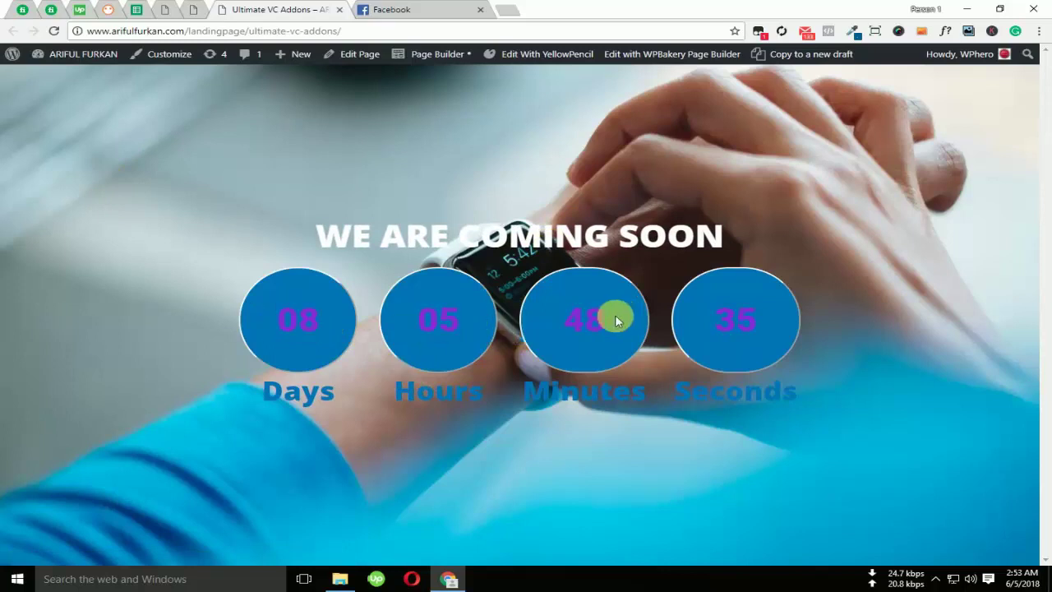
{"action": "left_click_drag", "start_coordinate": [582, 322], "coordinate": [707, 317]}
{"action": "left_click", "coordinate": [899, 282]}
{"action": "left_click_drag", "start_coordinate": [574, 321], "coordinate": [611, 319]}
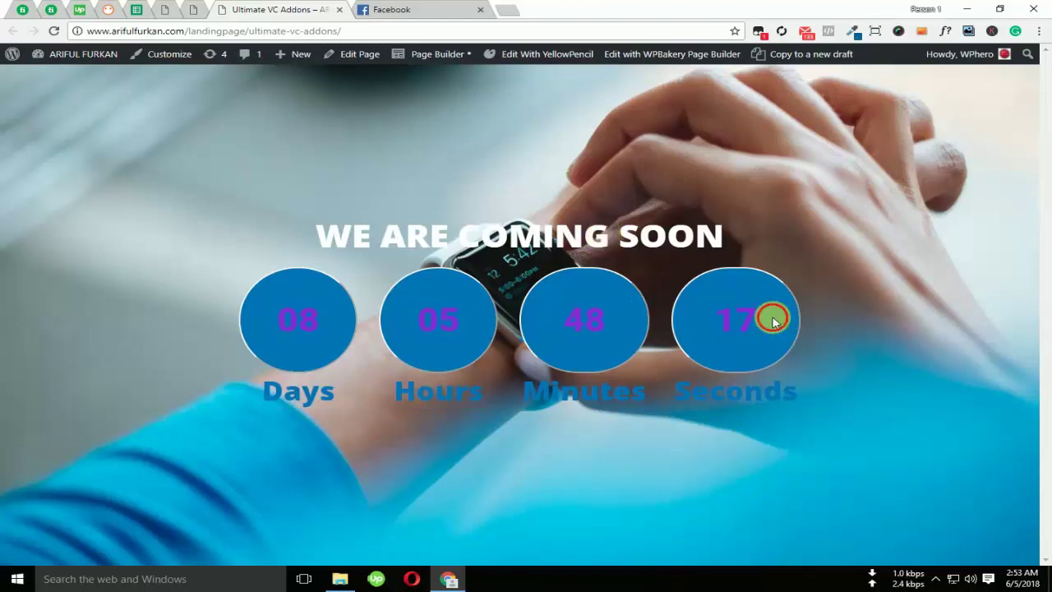
{"action": "double_click", "coordinate": [734, 322]}
{"action": "left_click", "coordinate": [733, 322]}
{"action": "left_click", "coordinate": [686, 195]}
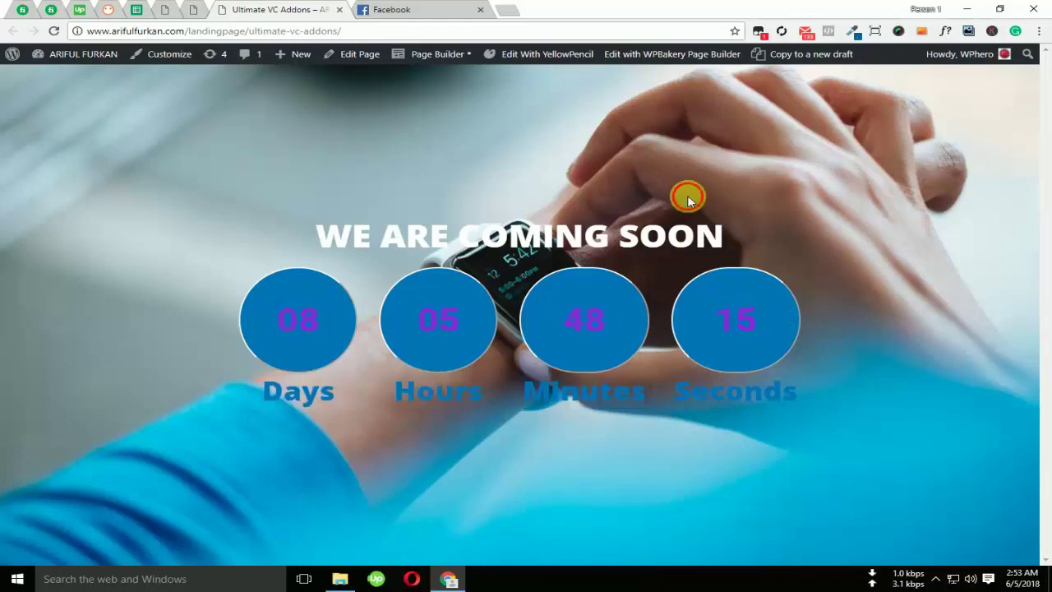